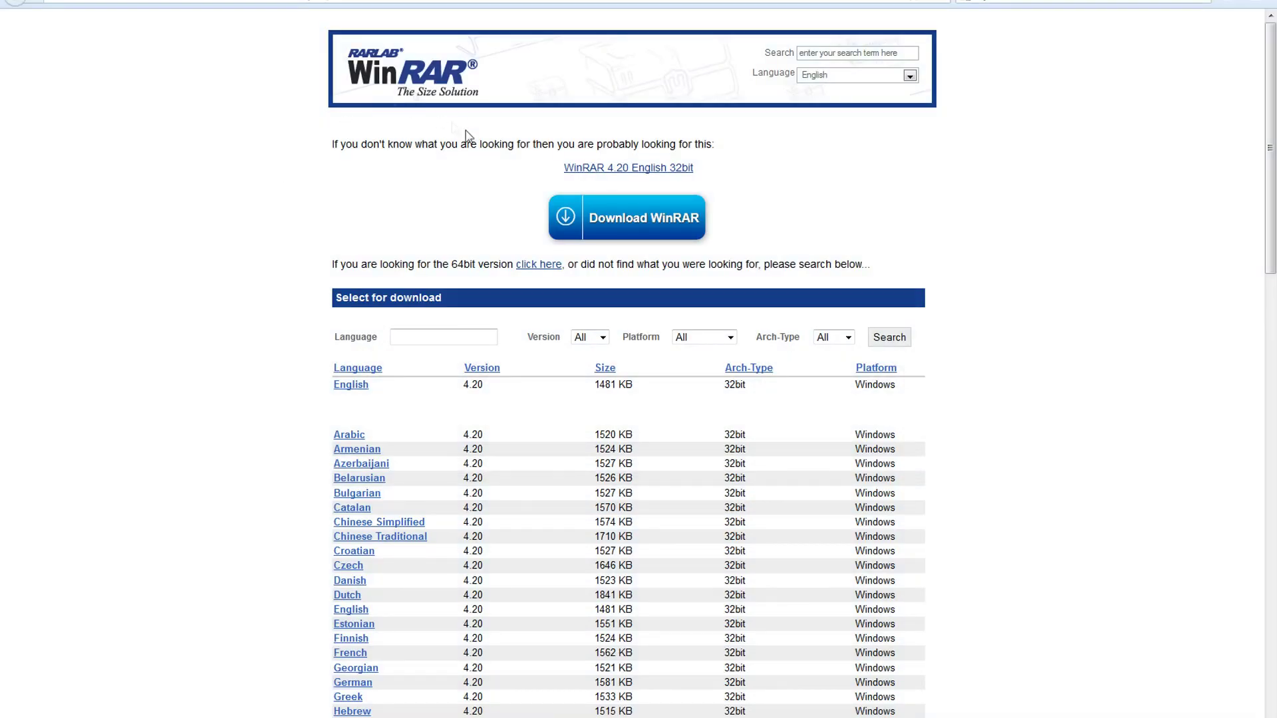
- Download the WinRAR 4.20 installer (wrar420.exe) from win-rar.com and open its download folder
click(648, 222)
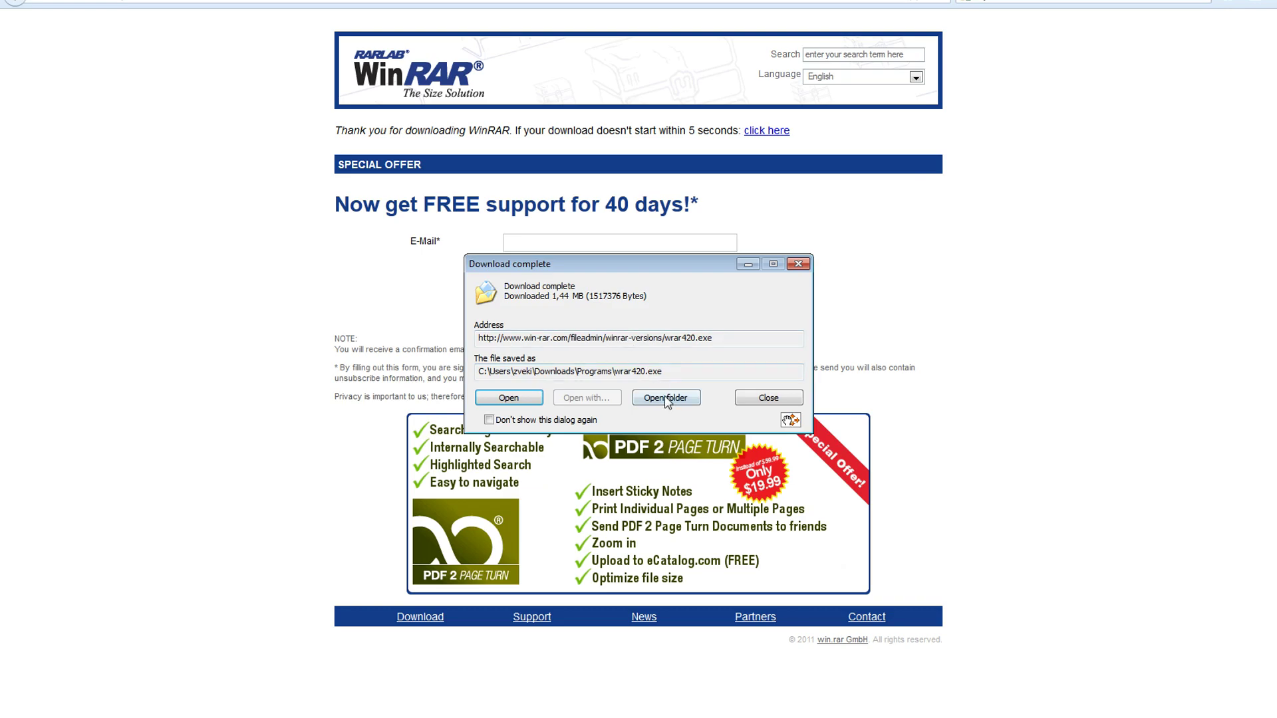
click(666, 398)
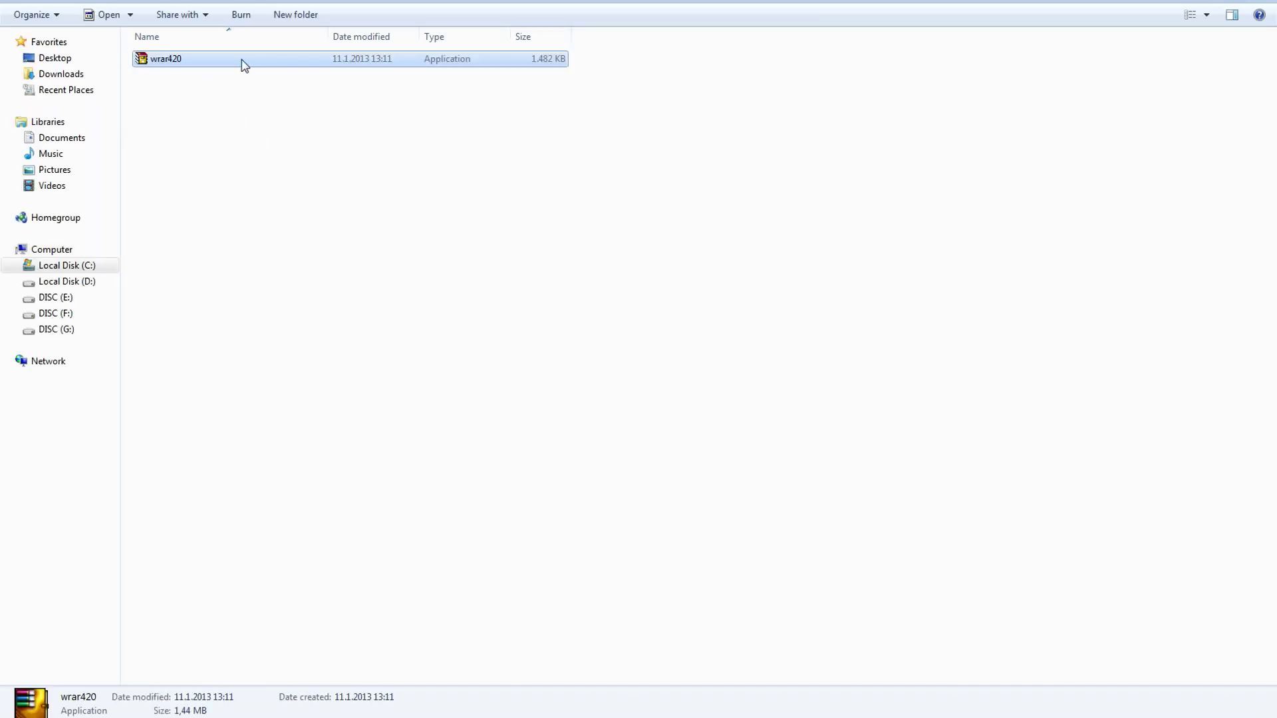
- Run wrar420 and install WinRAR 4.20 with the default file associations
double_click(211, 68)
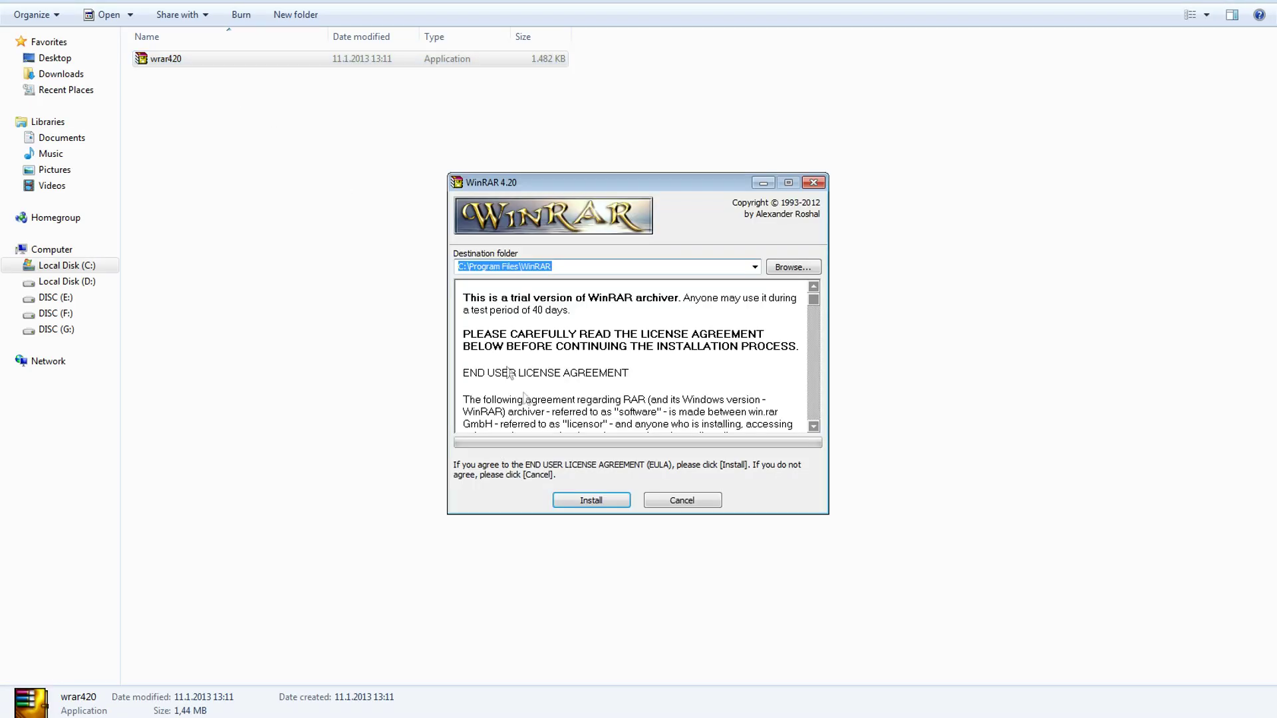
click(588, 501)
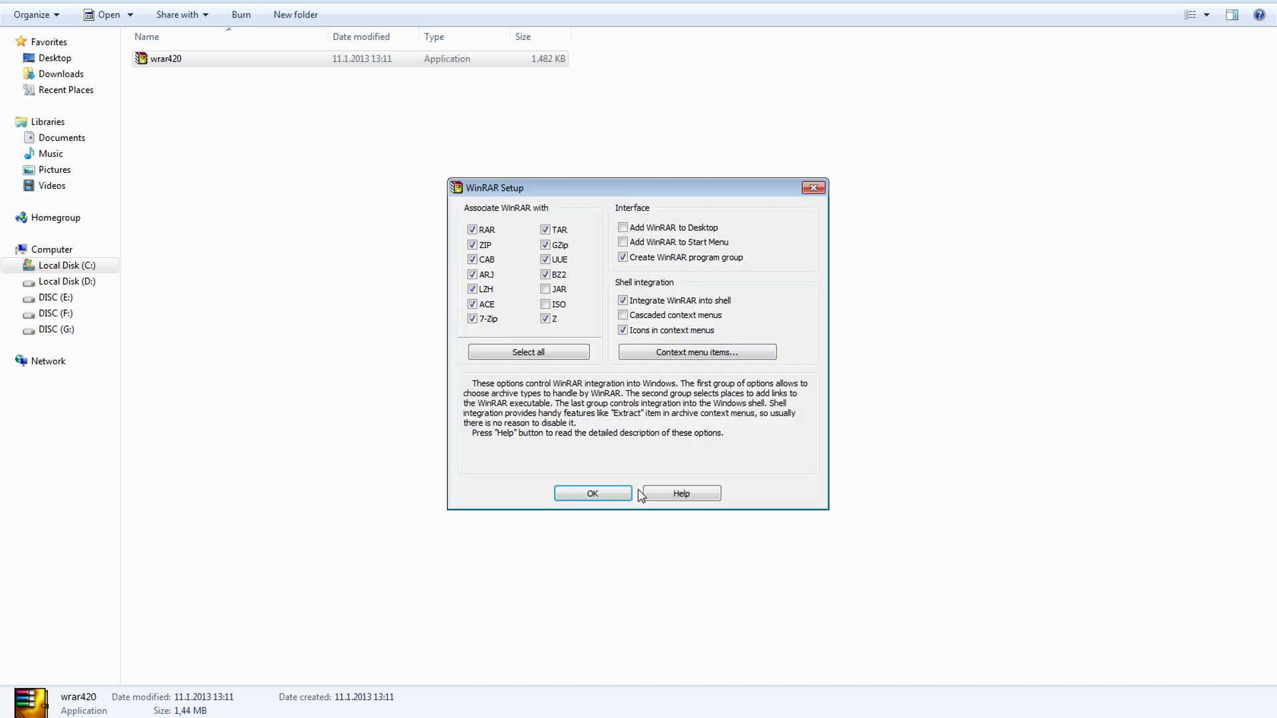
click(596, 494)
click(611, 499)
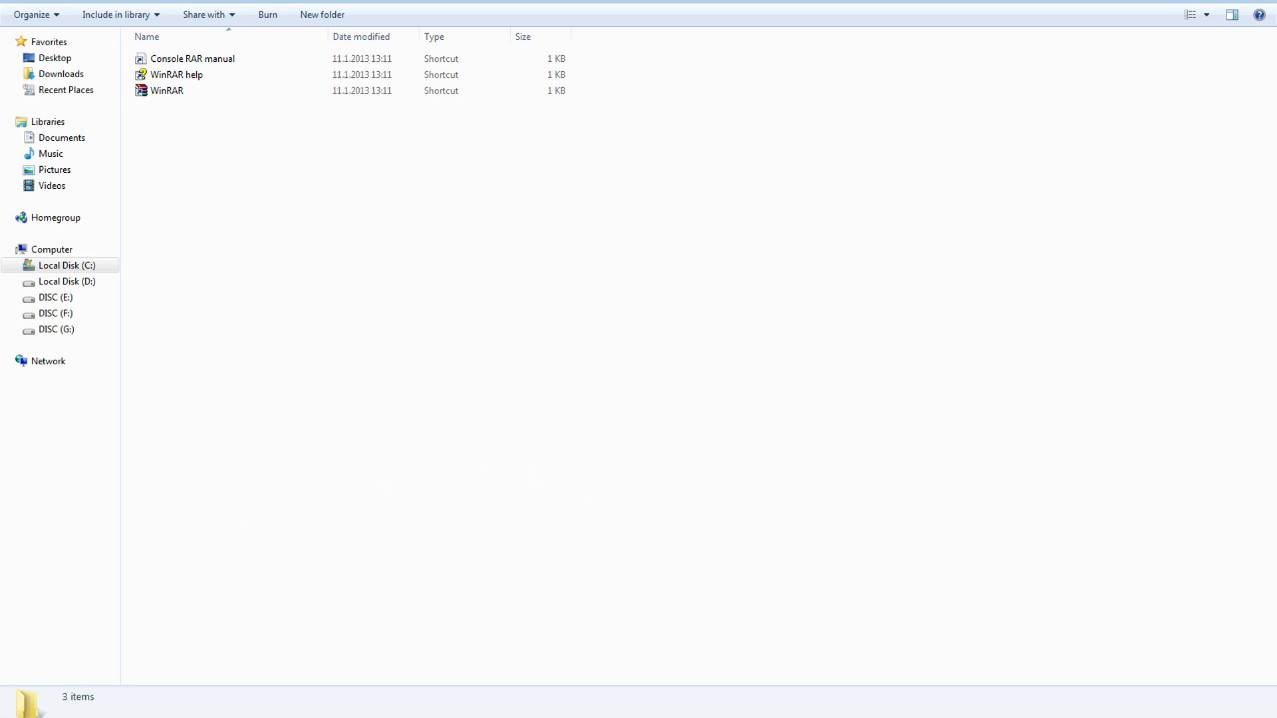
- Return to the Mod The Sims guide in Firefox and scroll to the Setup Folders & Files section
key(alt+Tab)
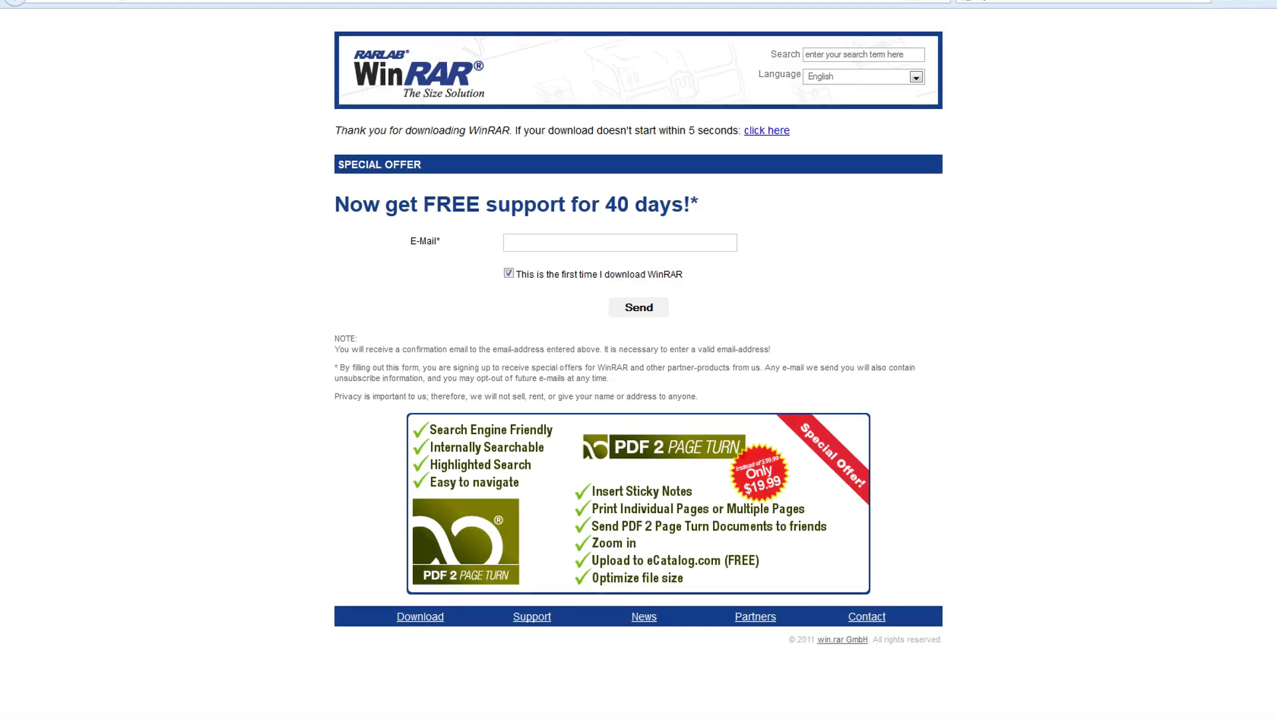
key(ctrl+Tab)
scroll(481, 183, up, 10)
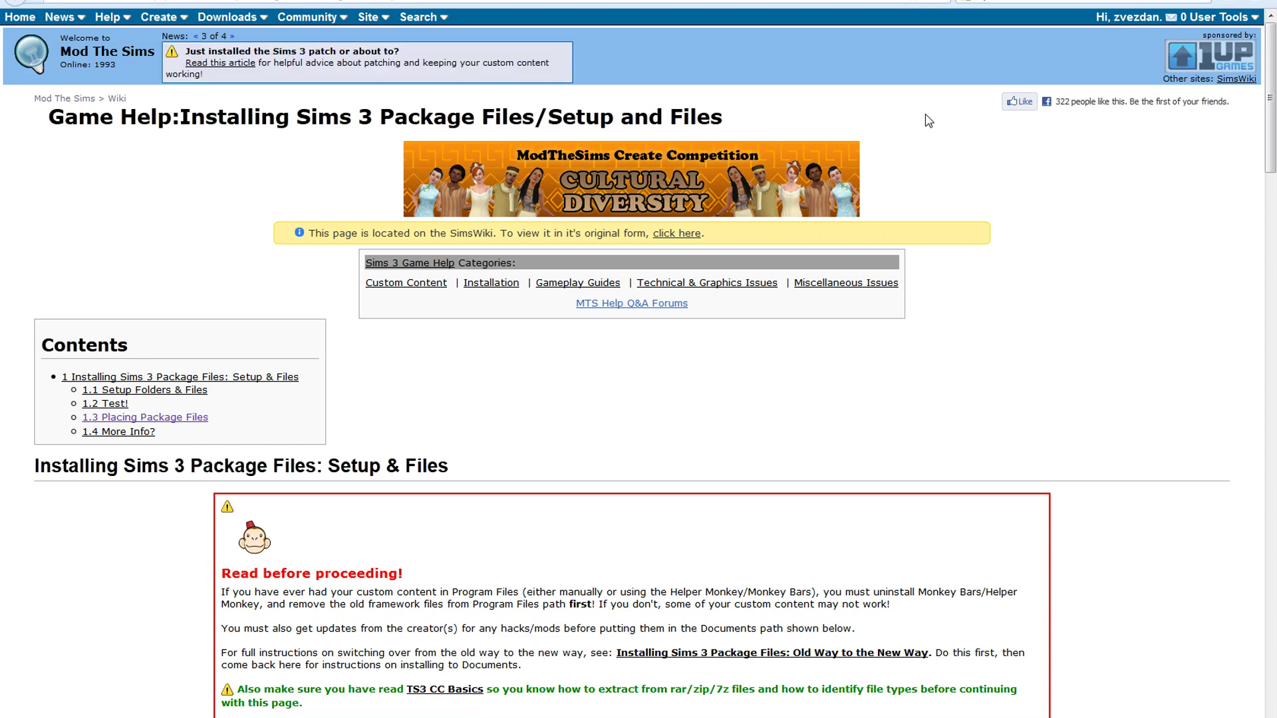
scroll(885, 143, down, 3)
scroll(798, 189, down, 10)
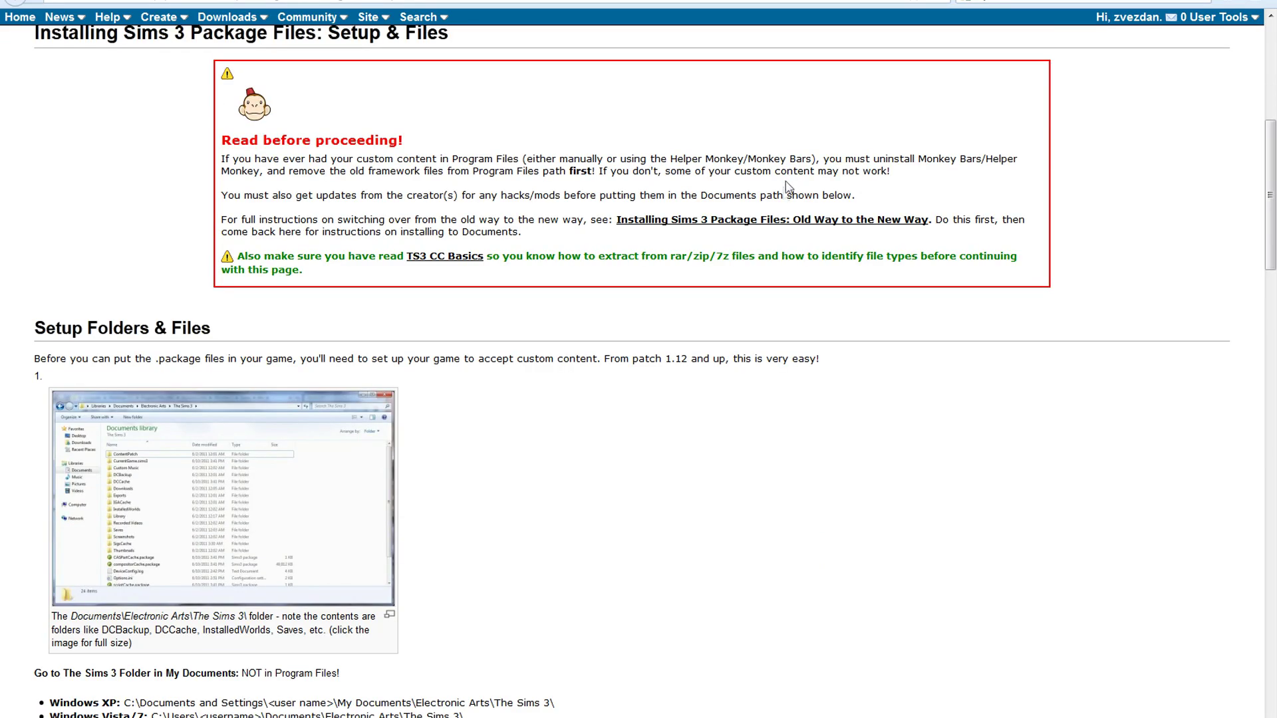
- Download FrameworkSetup.zip and extract it with WinRAR's Extract files using the default settings
click(638, 352)
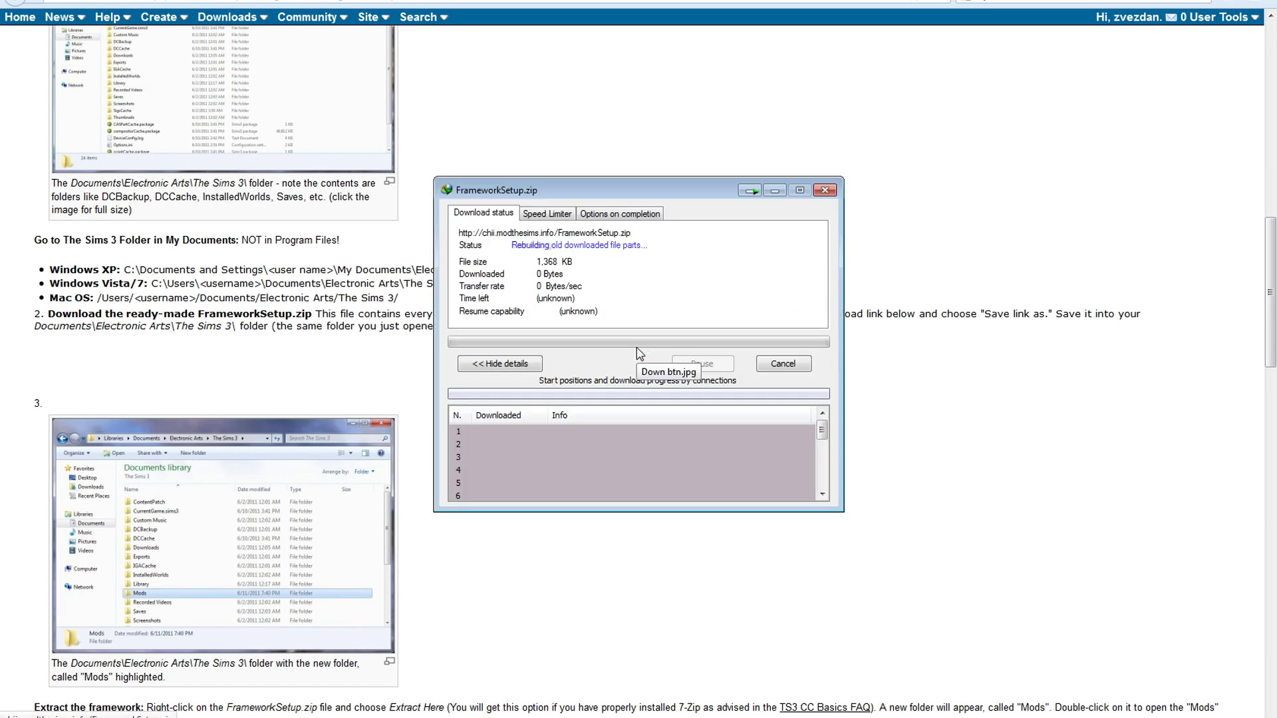
click(663, 398)
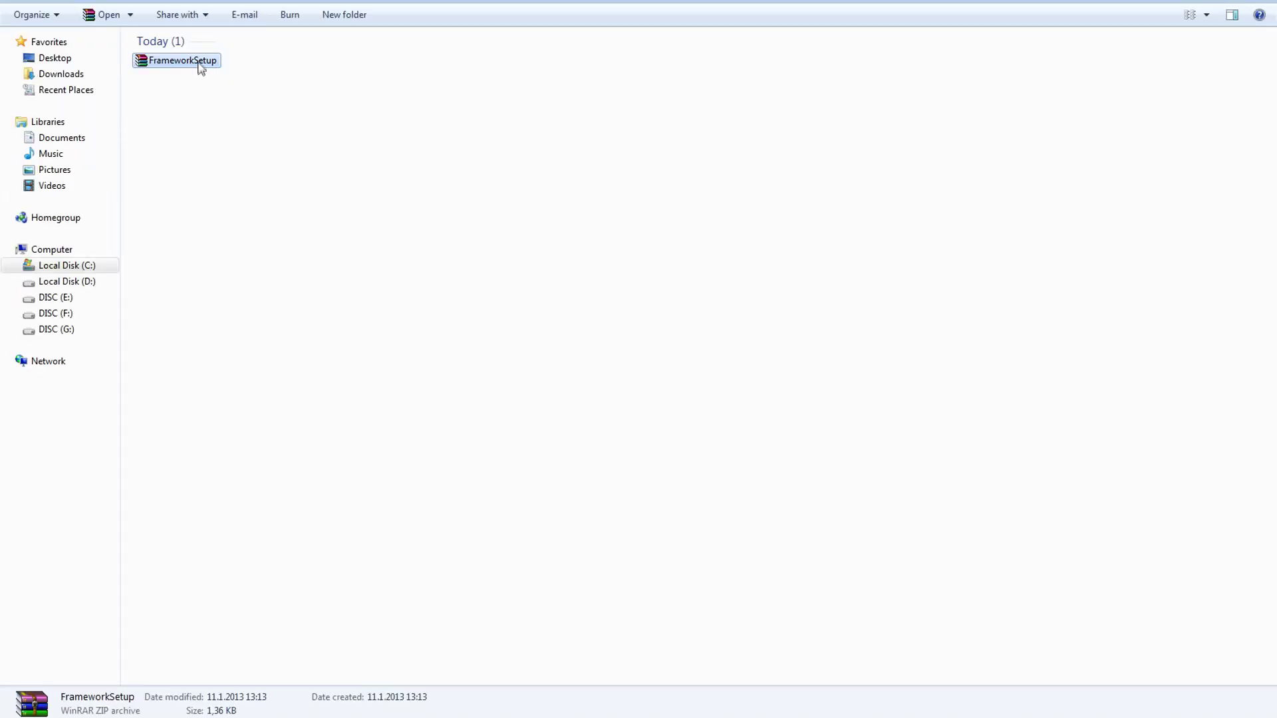
right_click(200, 66)
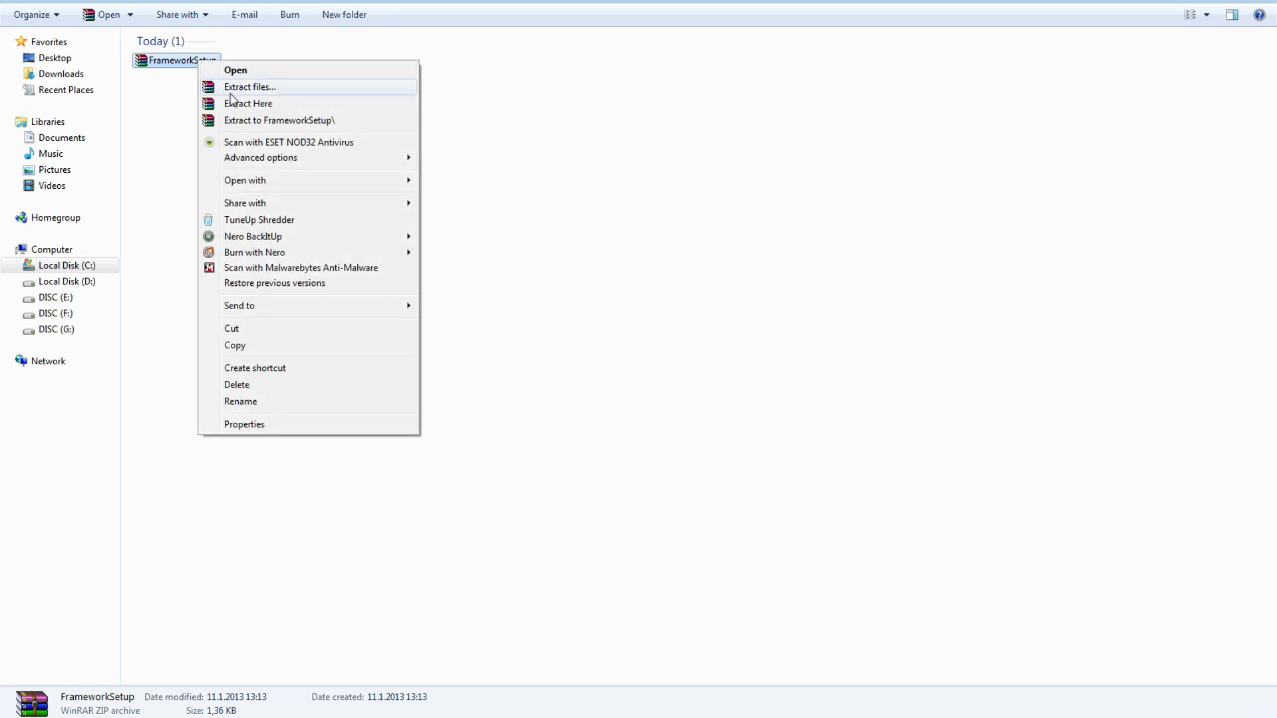
click(274, 90)
click(683, 506)
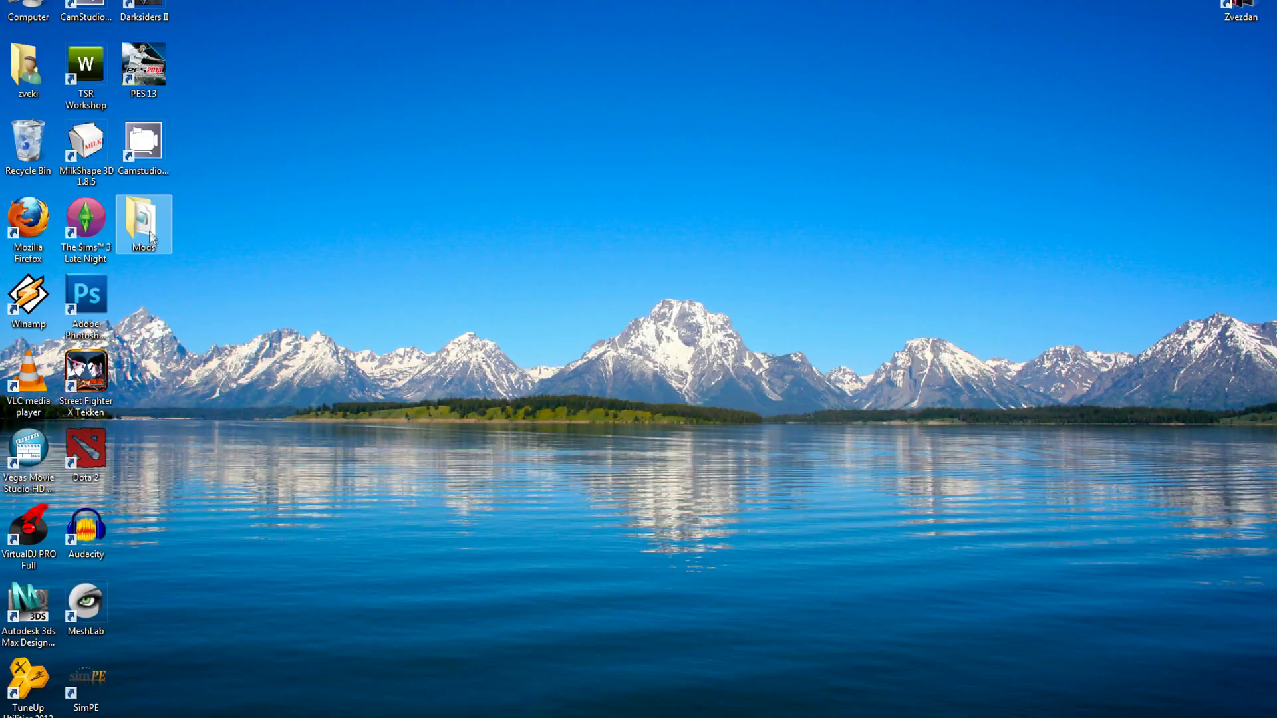
- Move the desktop Mods folder into My Documents\Electronic Arts\The Sims 3
right_click(148, 233)
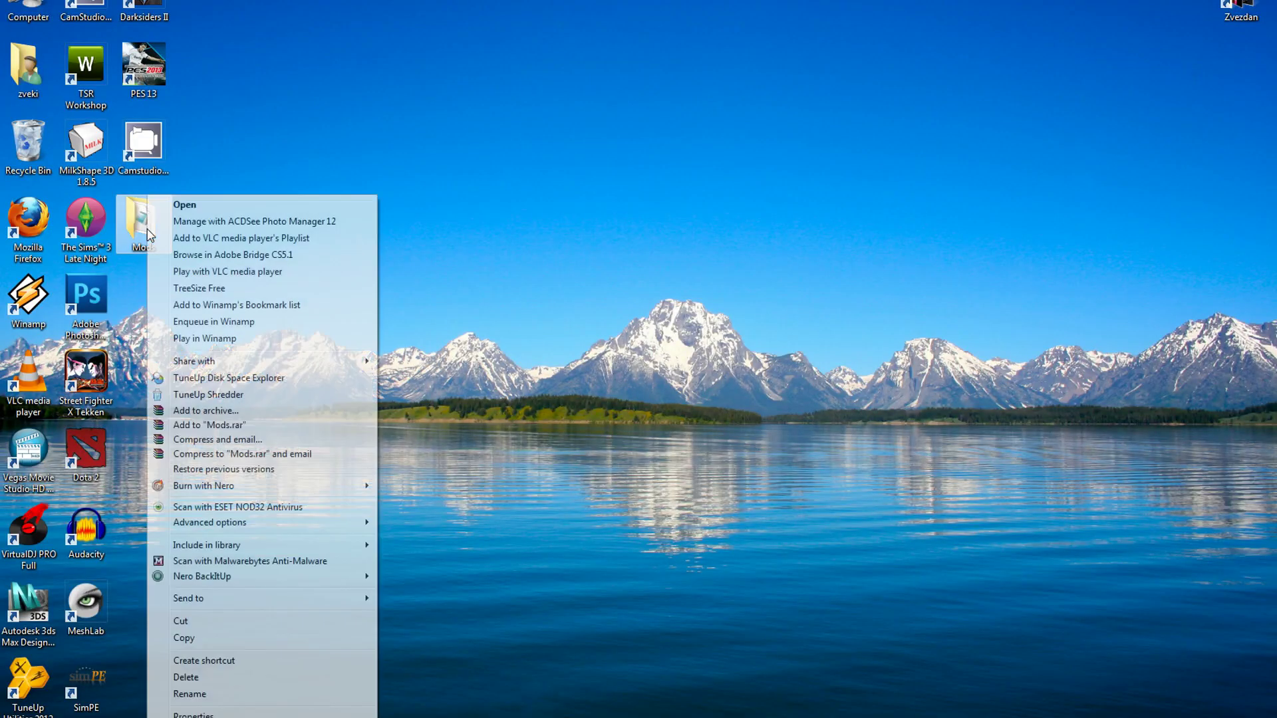
click(183, 621)
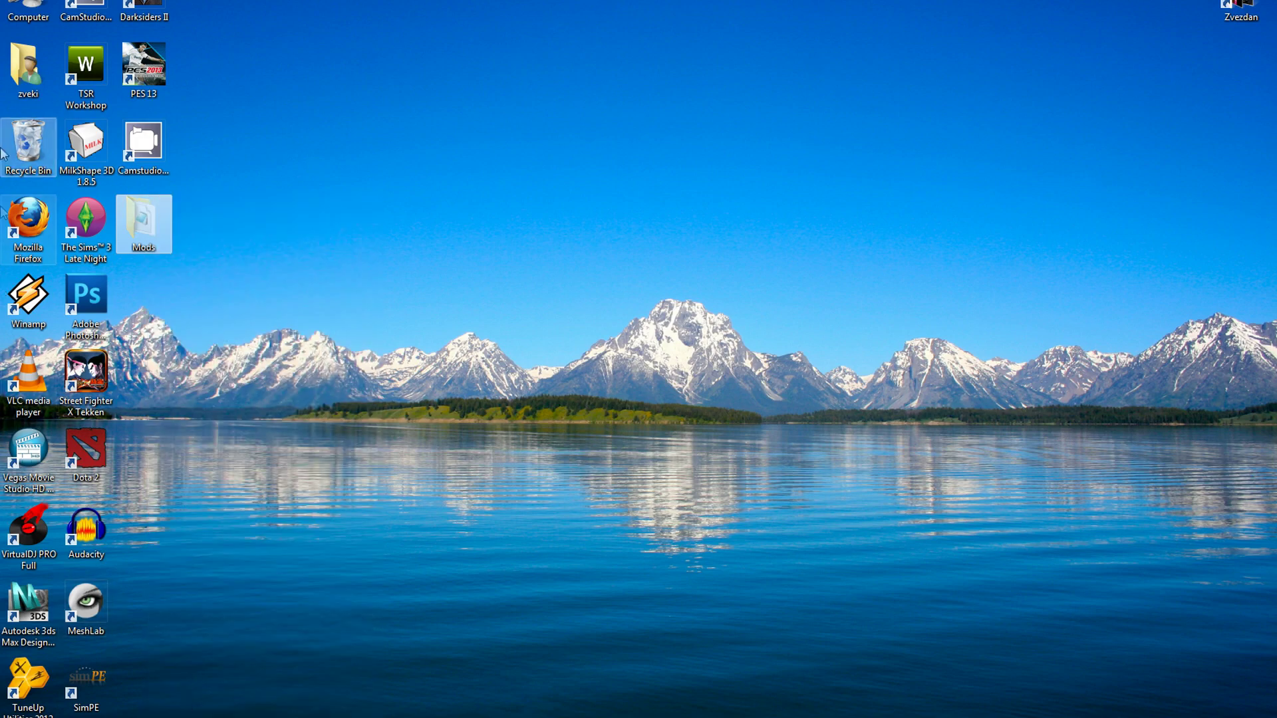
double_click(27, 67)
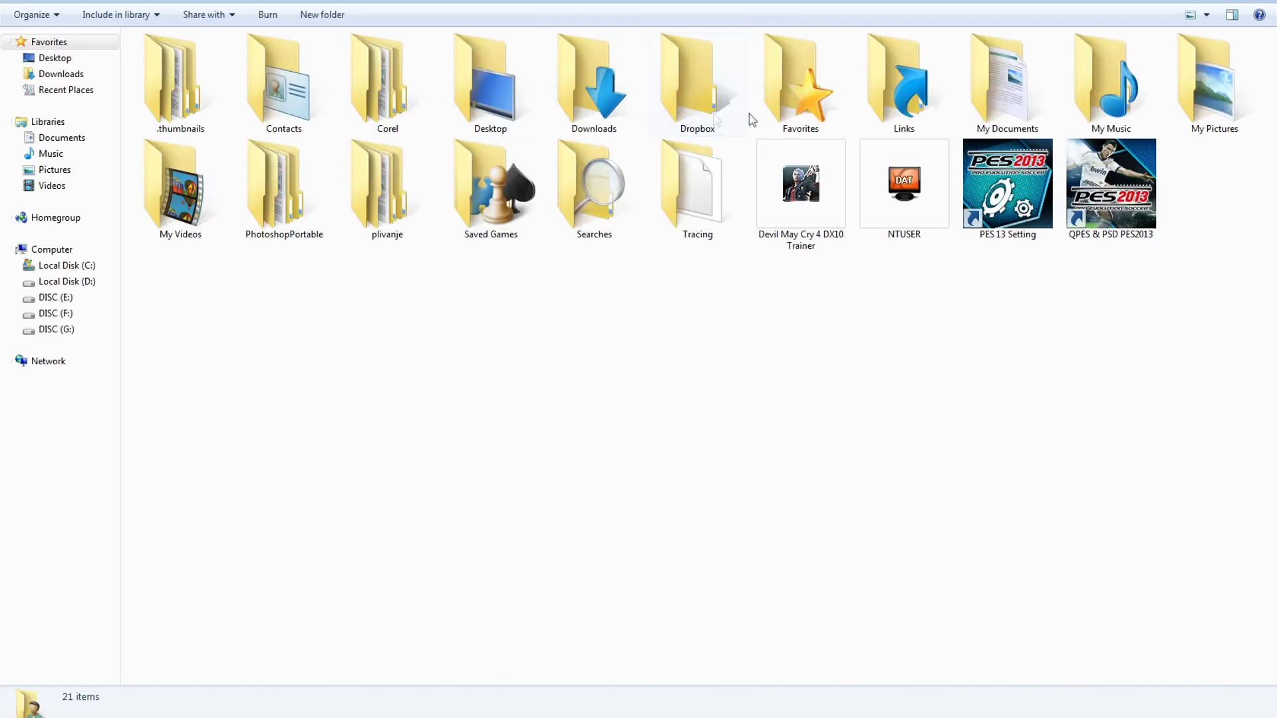
double_click(1006, 87)
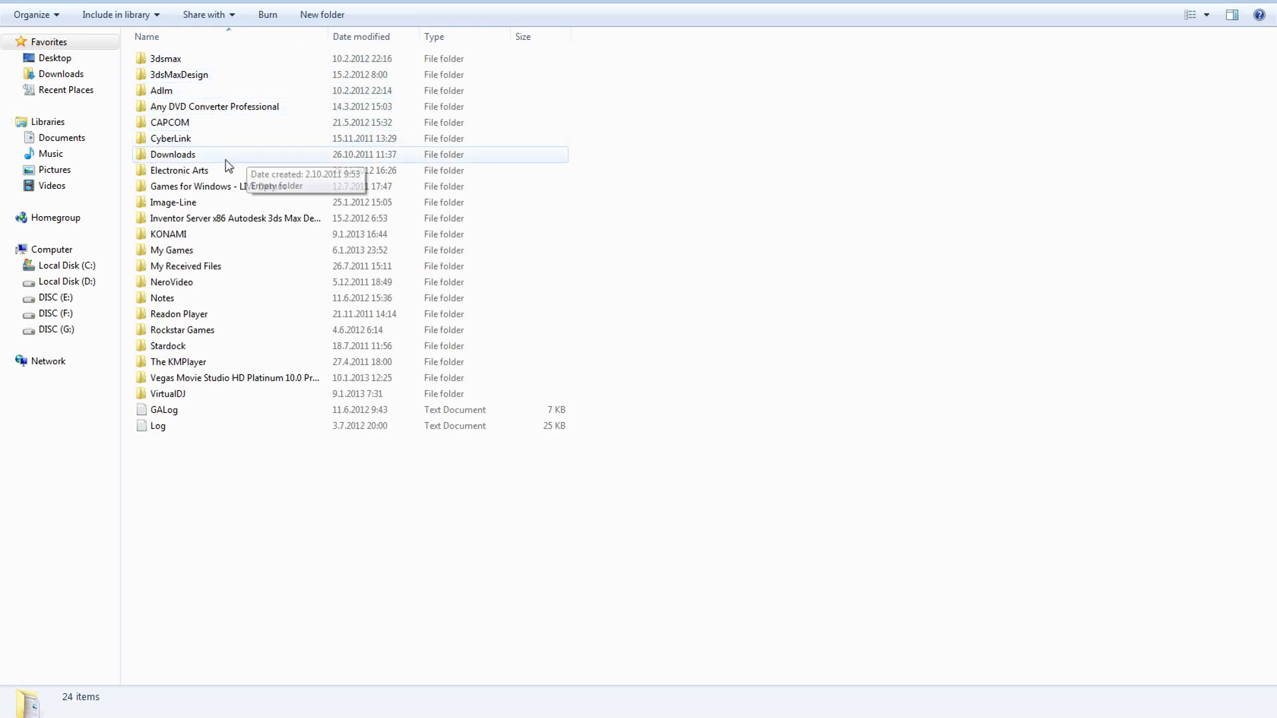
double_click(245, 171)
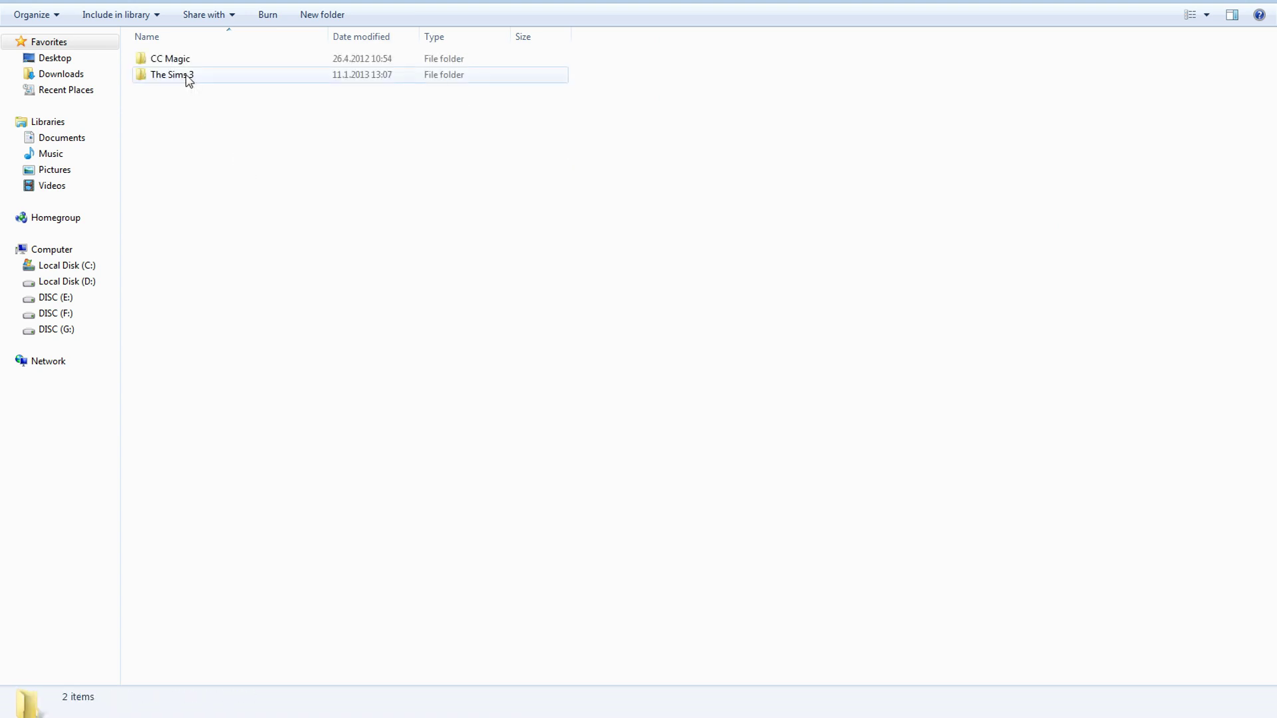
double_click(188, 78)
right_click(707, 261)
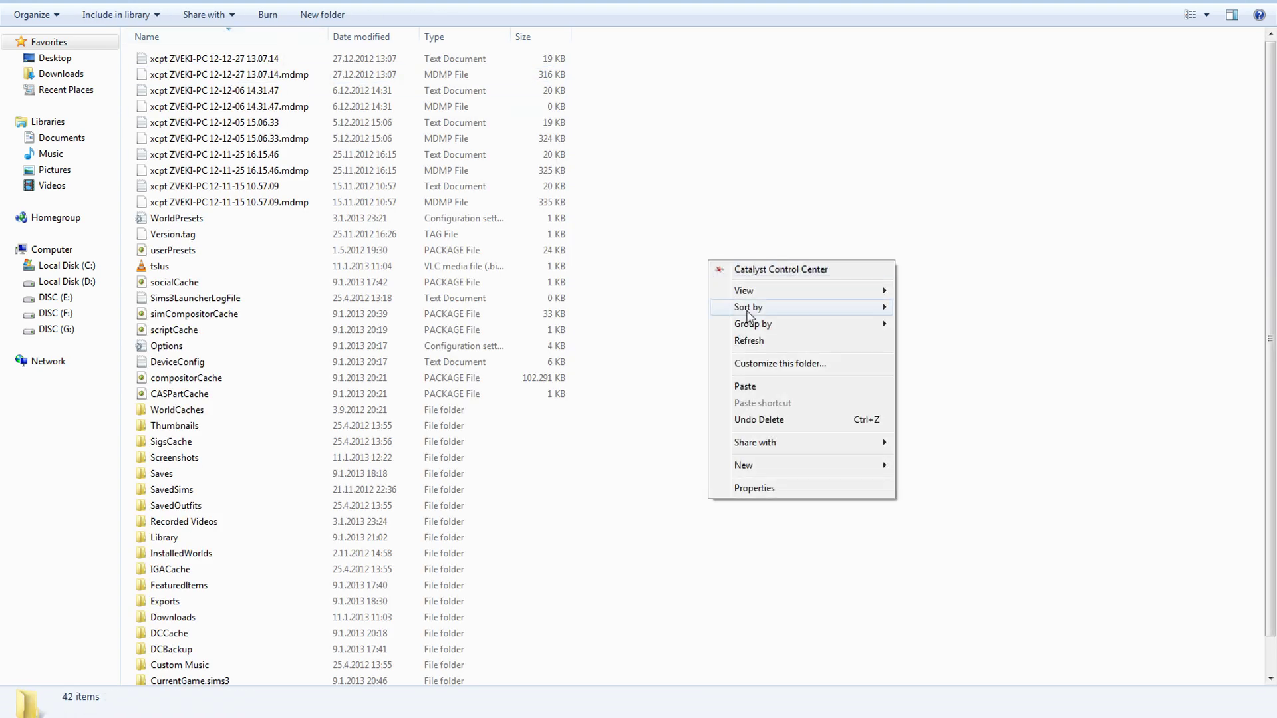
click(744, 386)
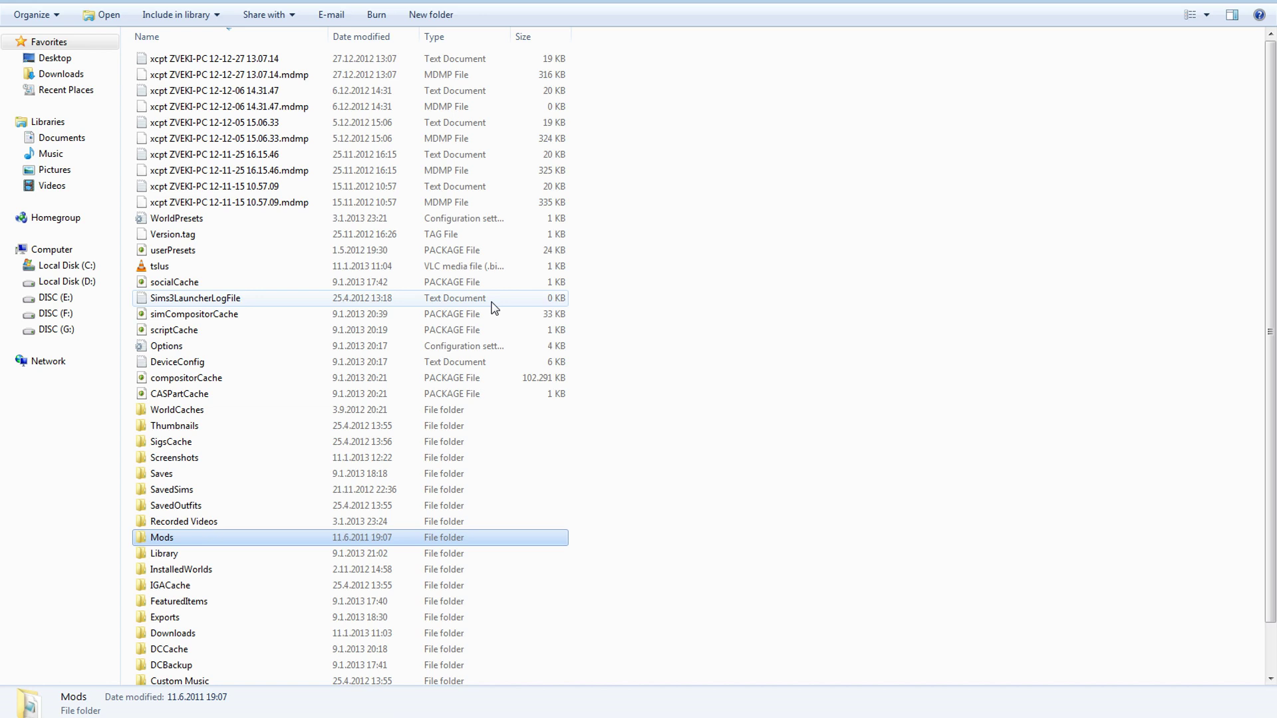
- Open the Packages folder inside the newly placed Mods folder
double_click(169, 538)
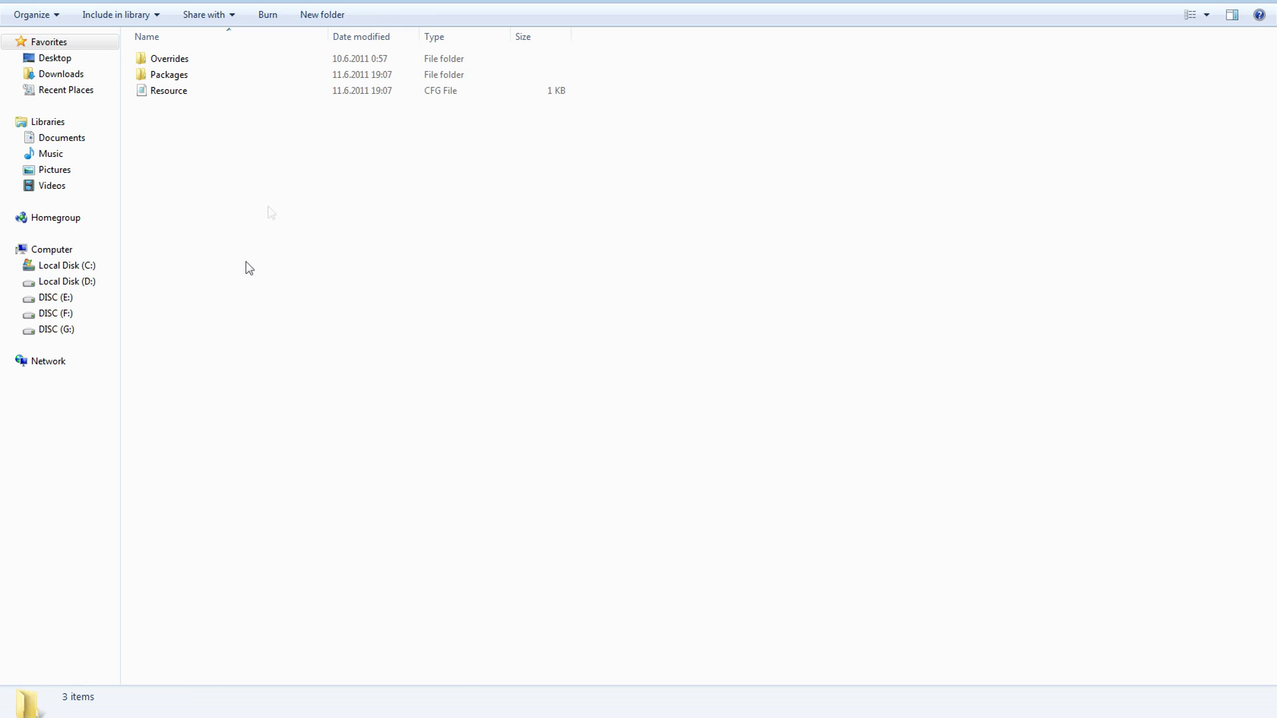
click(195, 75)
double_click(213, 77)
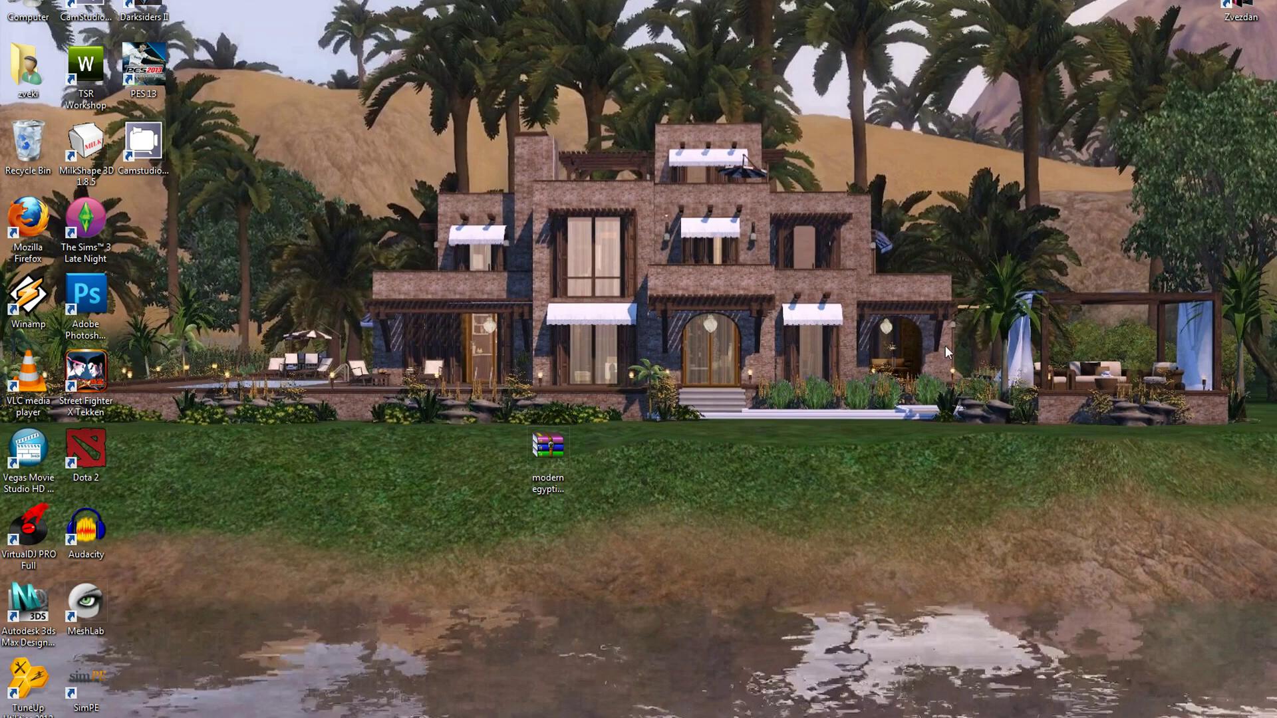
- Extract the modern egyptian mansion archive here and select the Modern Egyptian house file inside
right_click(551, 449)
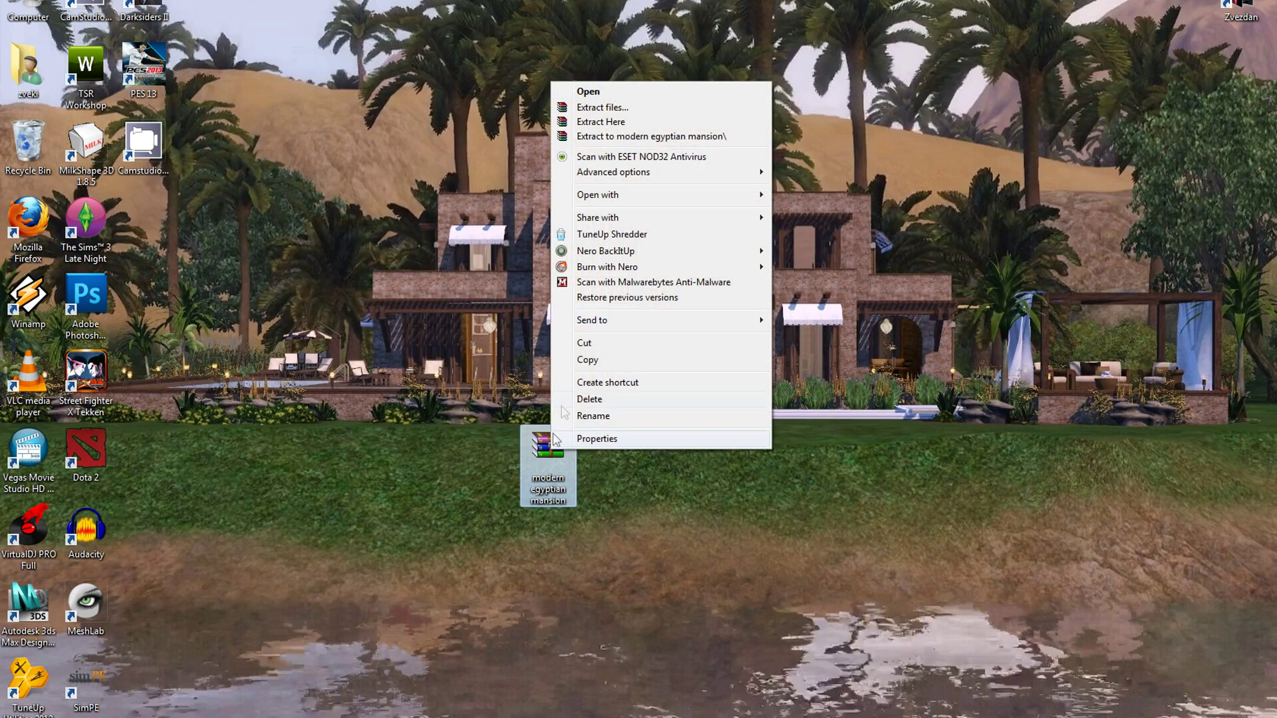
click(610, 128)
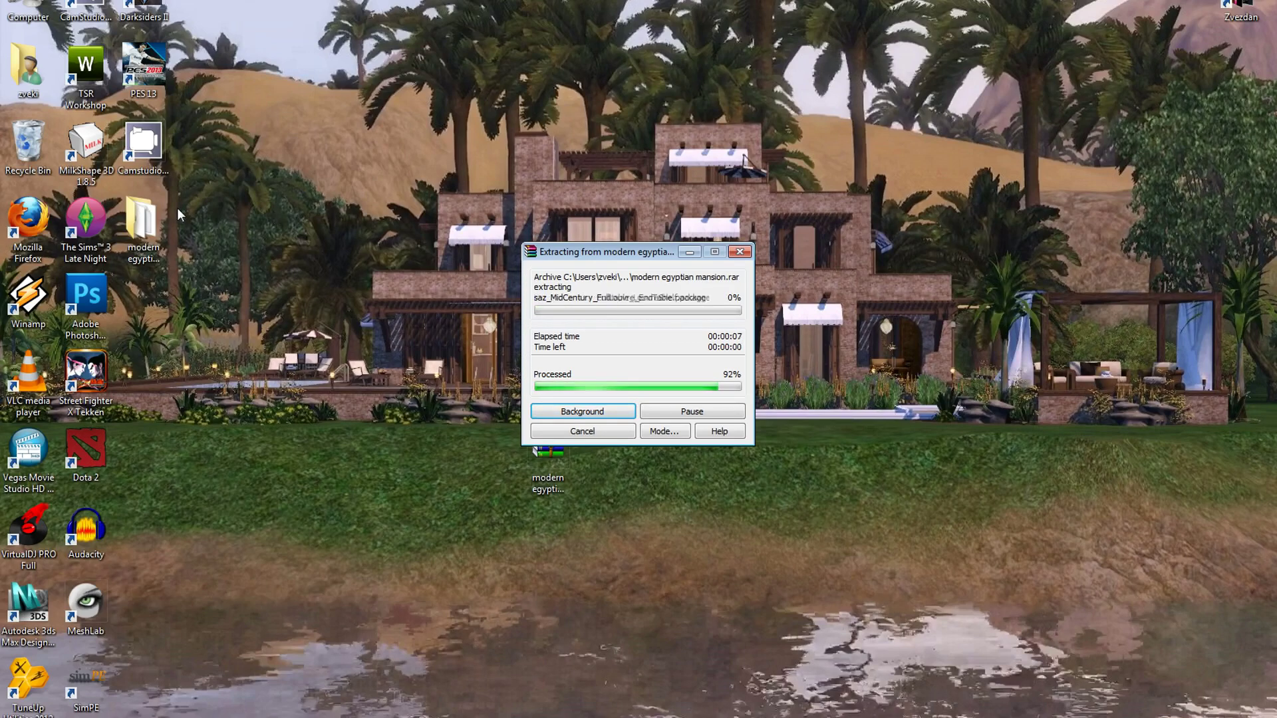
double_click(141, 225)
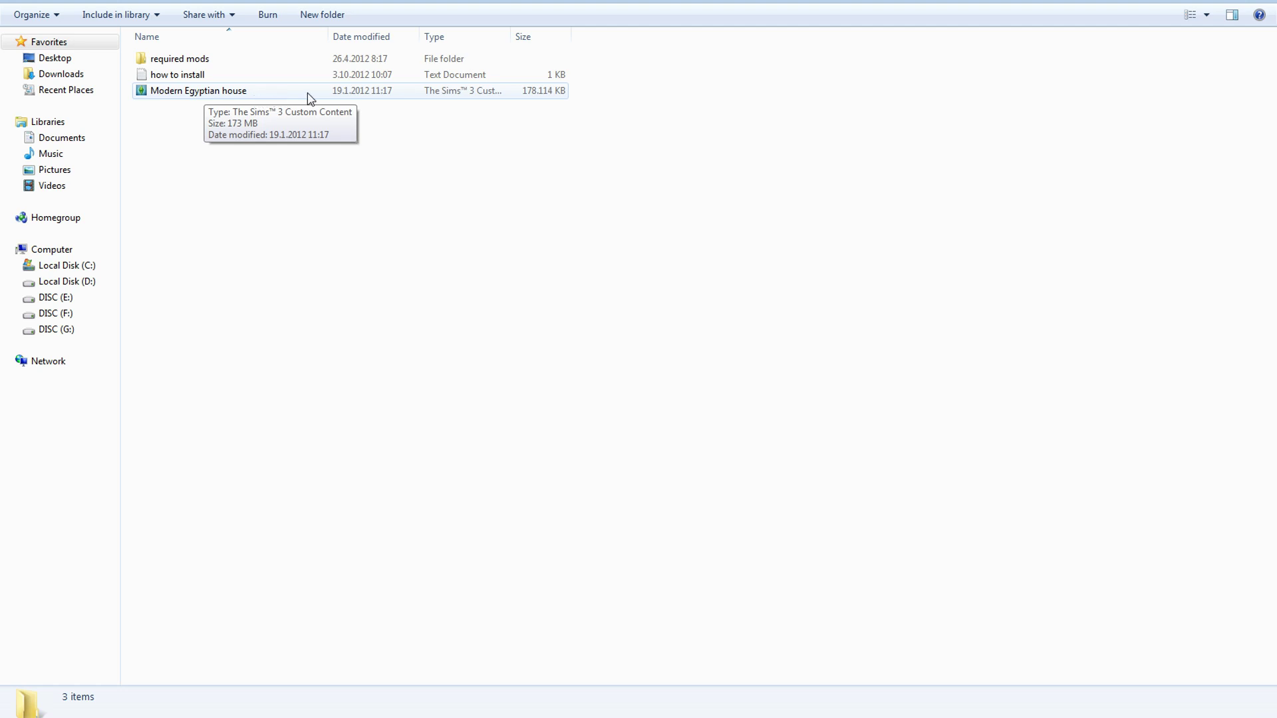
click(369, 93)
- Move the Modern Egyptian house file into My Documents\Electronic Arts\The Sims 3\Downloads
right_click(369, 93)
click(421, 366)
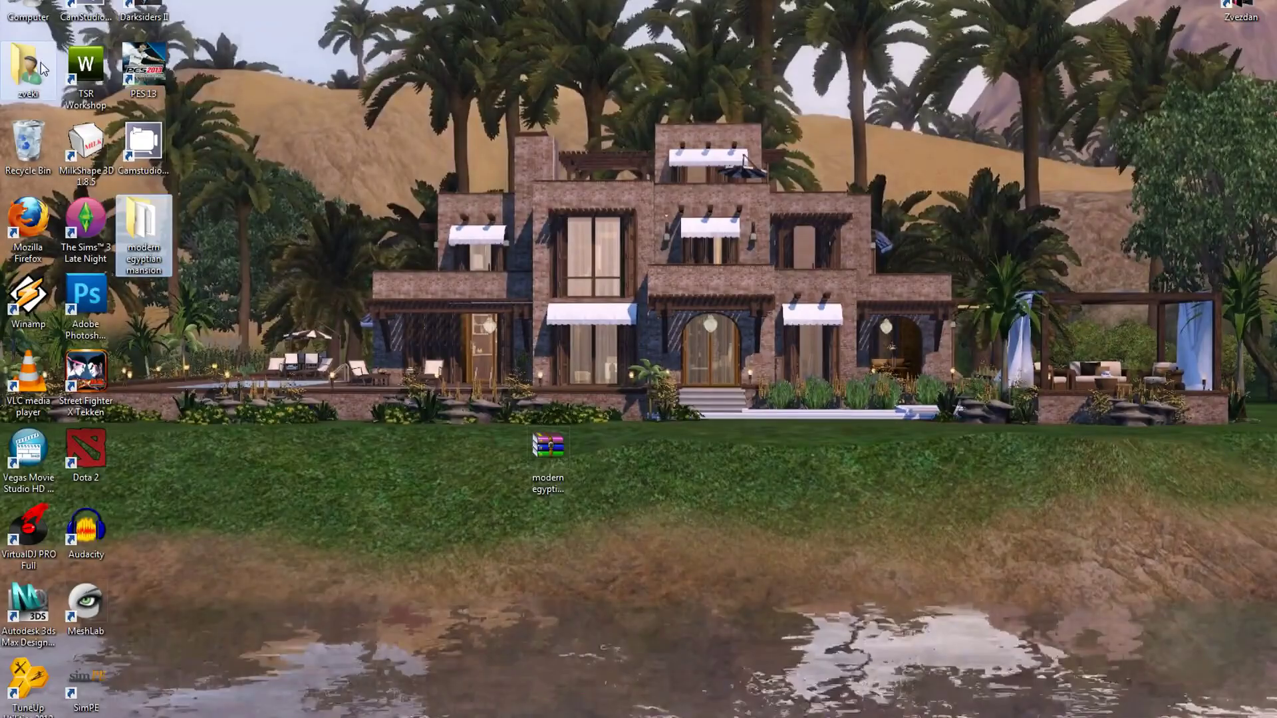
double_click(30, 67)
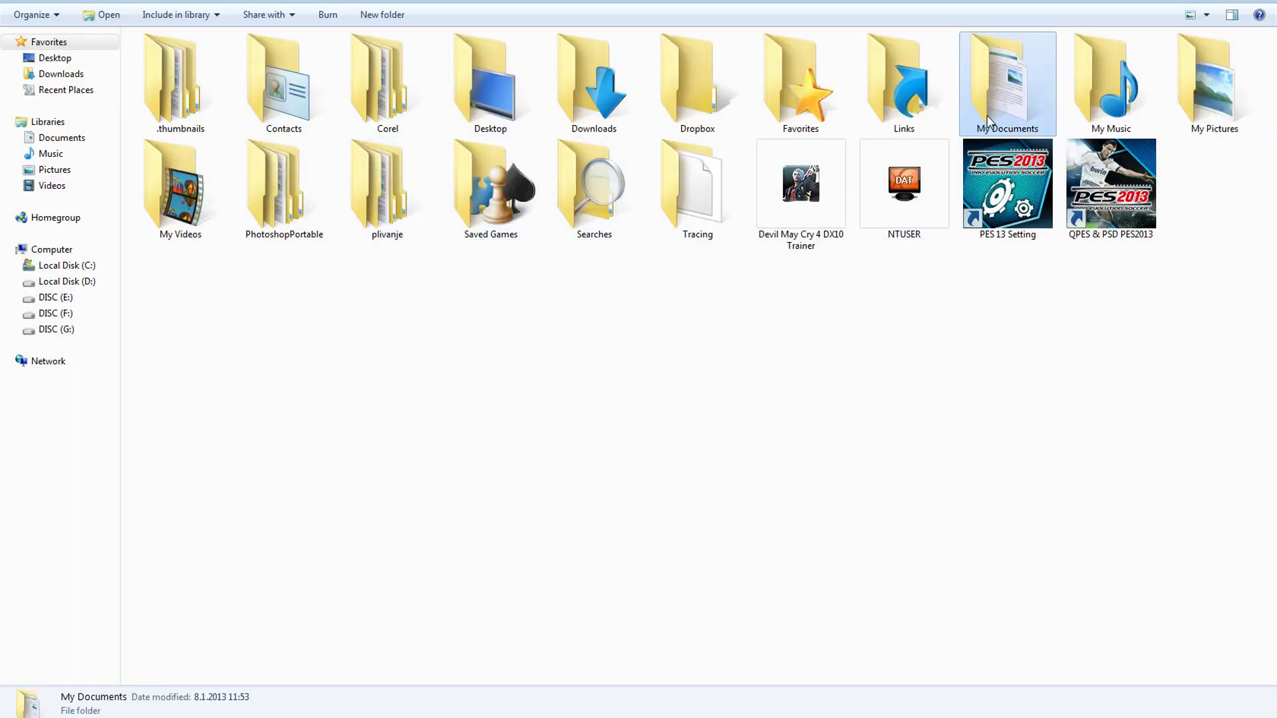
double_click(1005, 100)
double_click(202, 169)
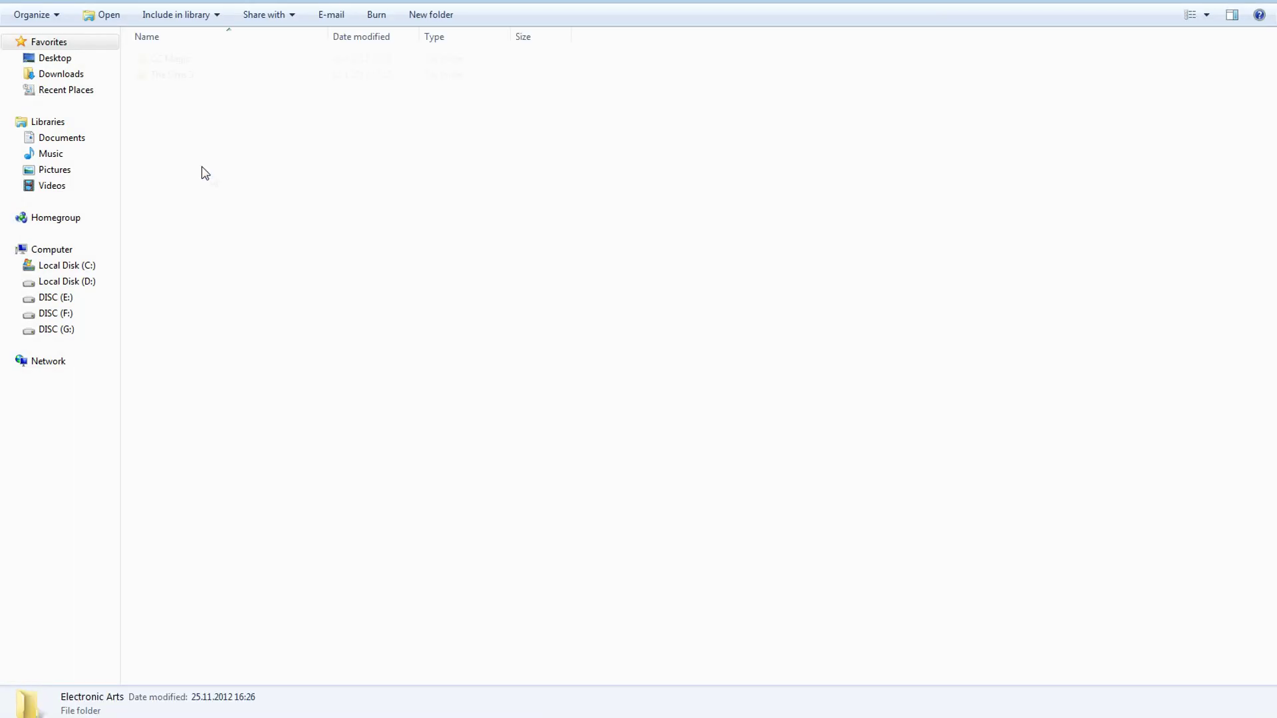
click(203, 76)
double_click(200, 79)
key(d)
key(o)
double_click(166, 634)
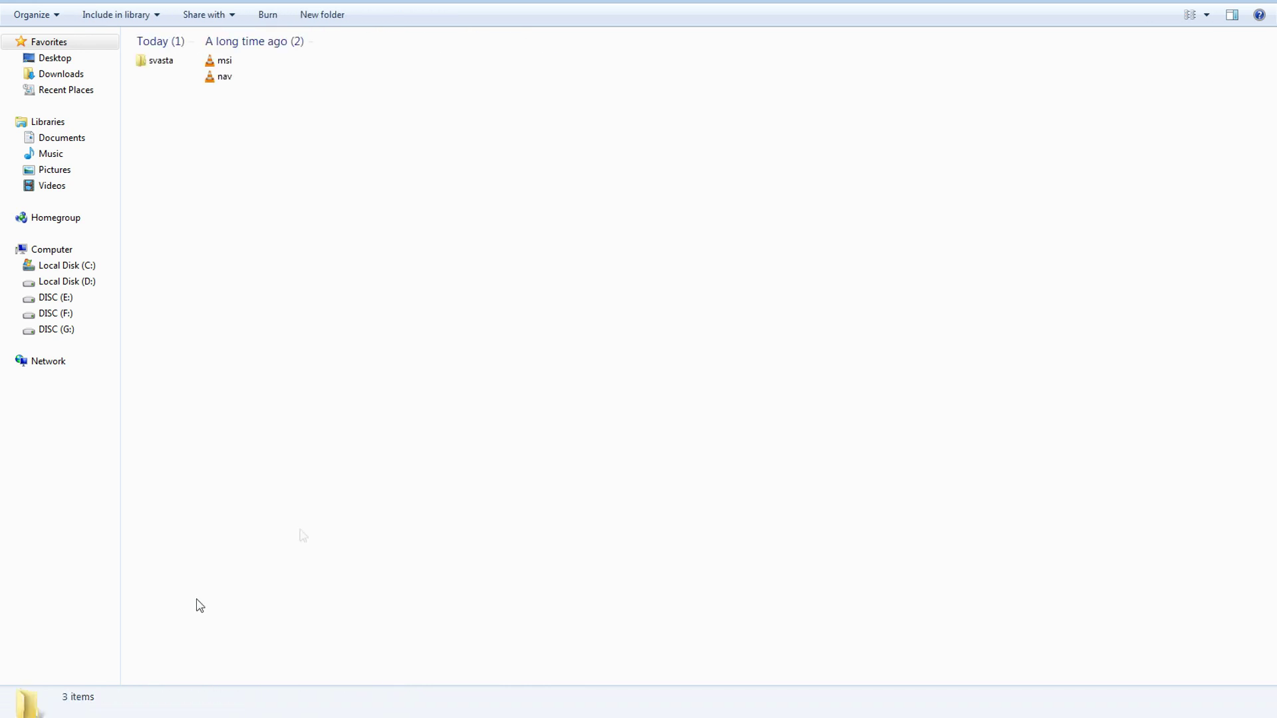
key(ctrl+v)
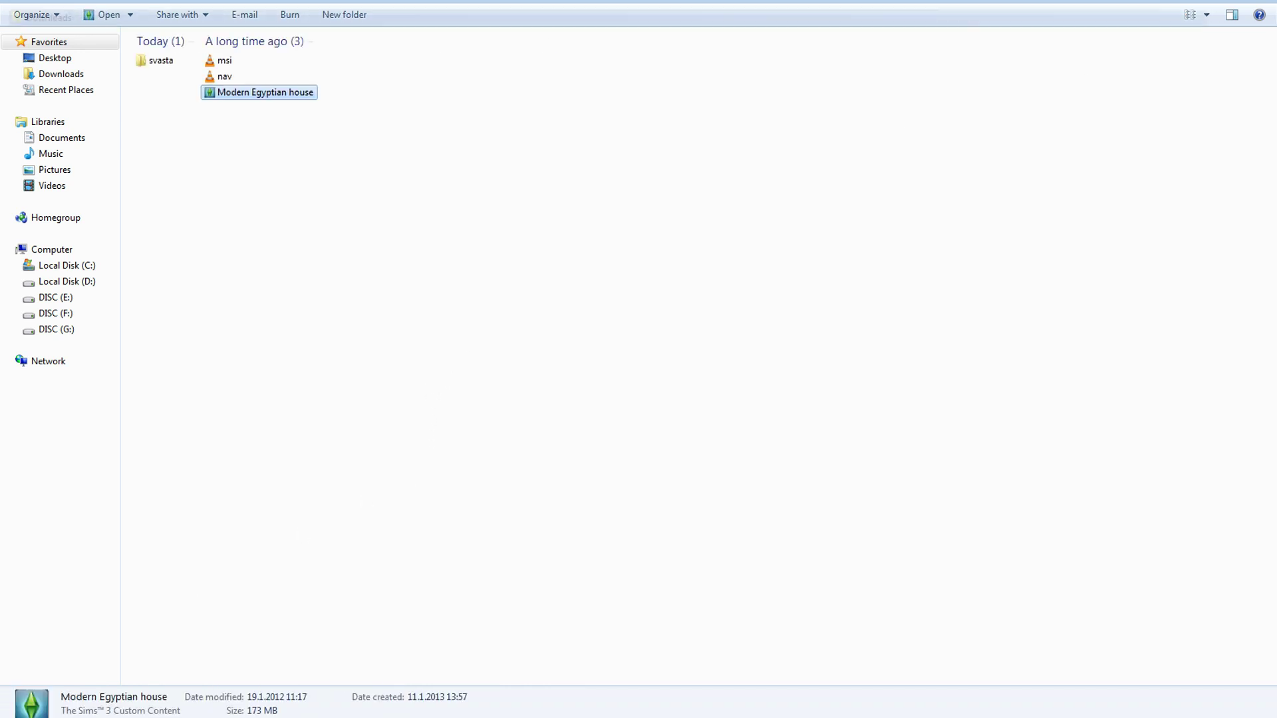
key(super+d)
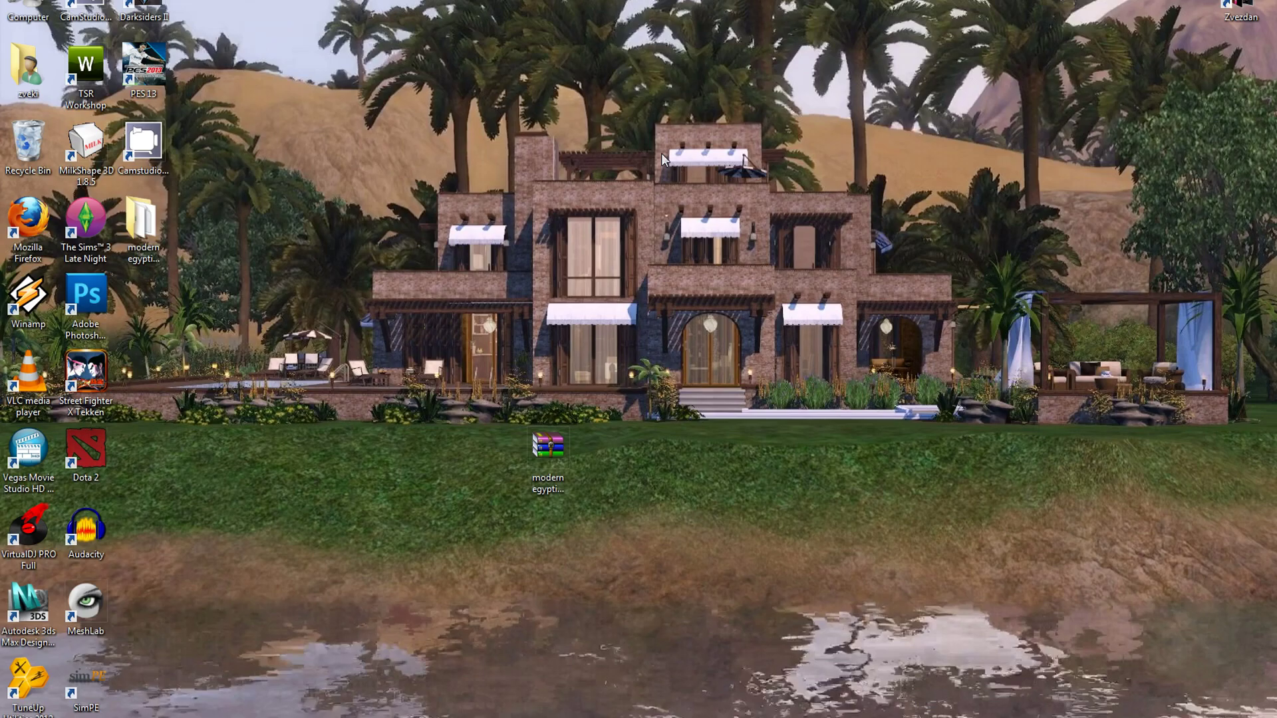
- Launch The Sims 3 Late Night and cut the required mods folder from the mansion download
double_click(103, 237)
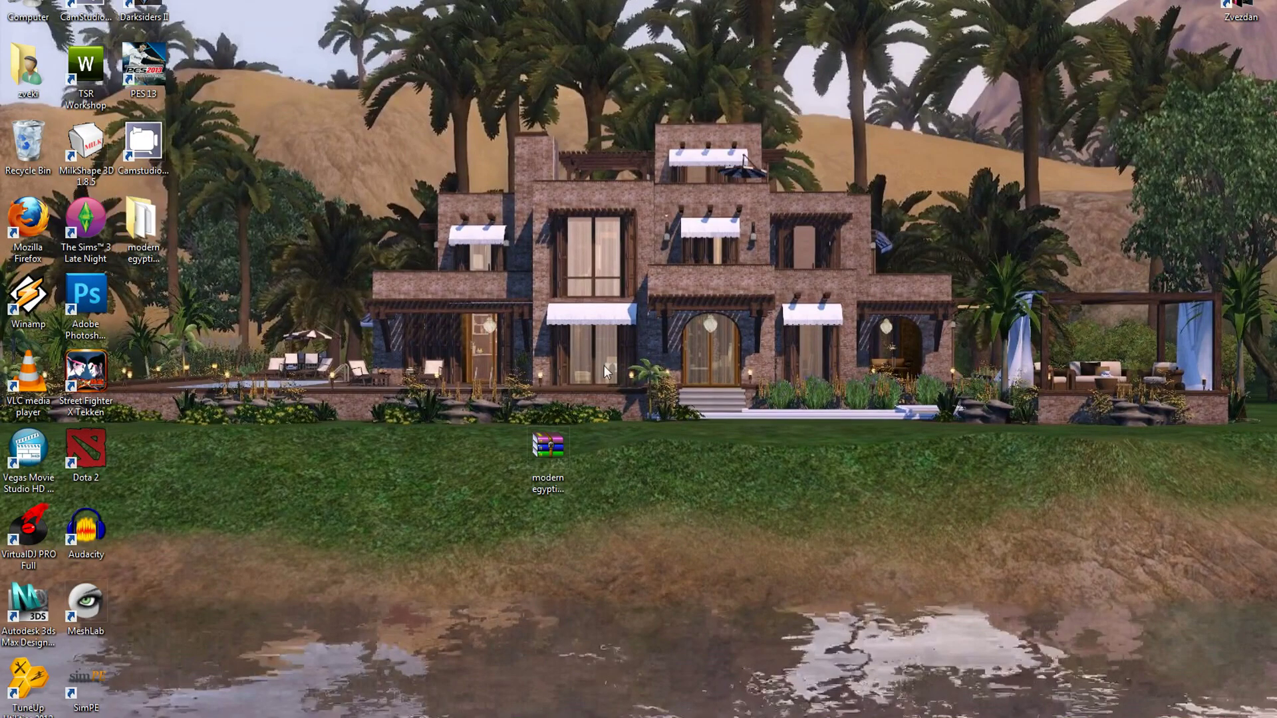
mouse_move(133, 712)
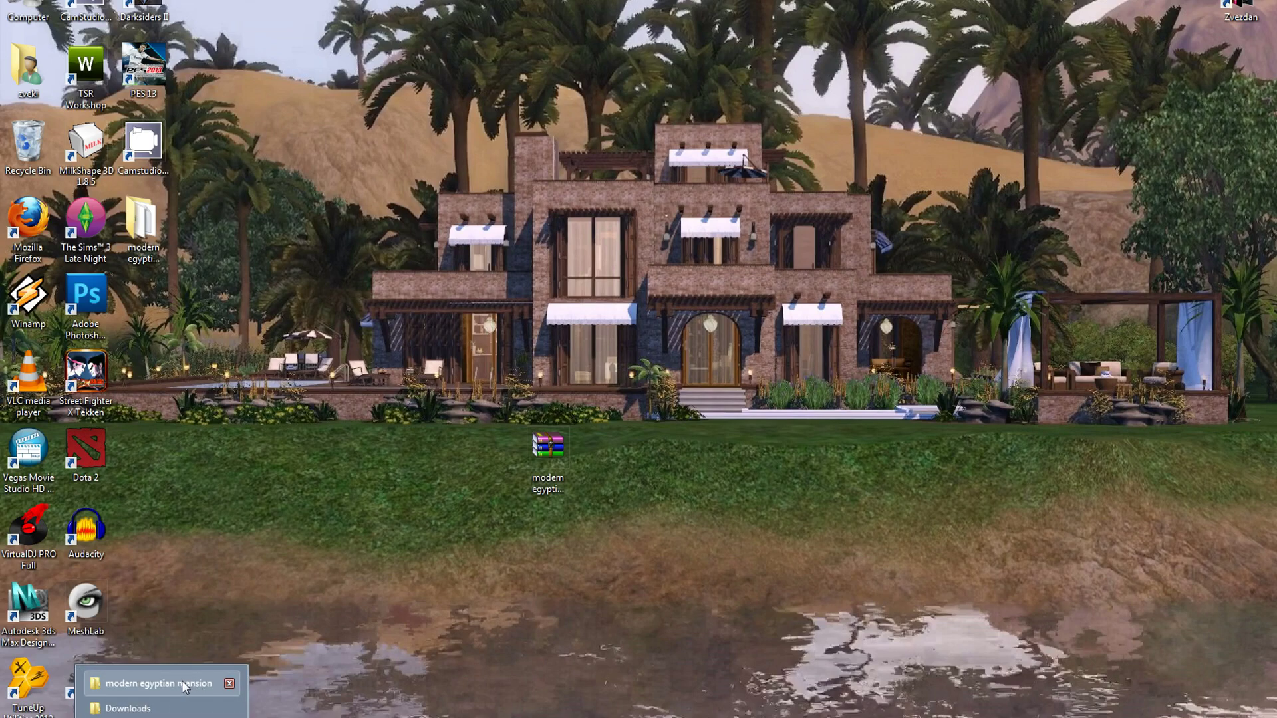
click(165, 681)
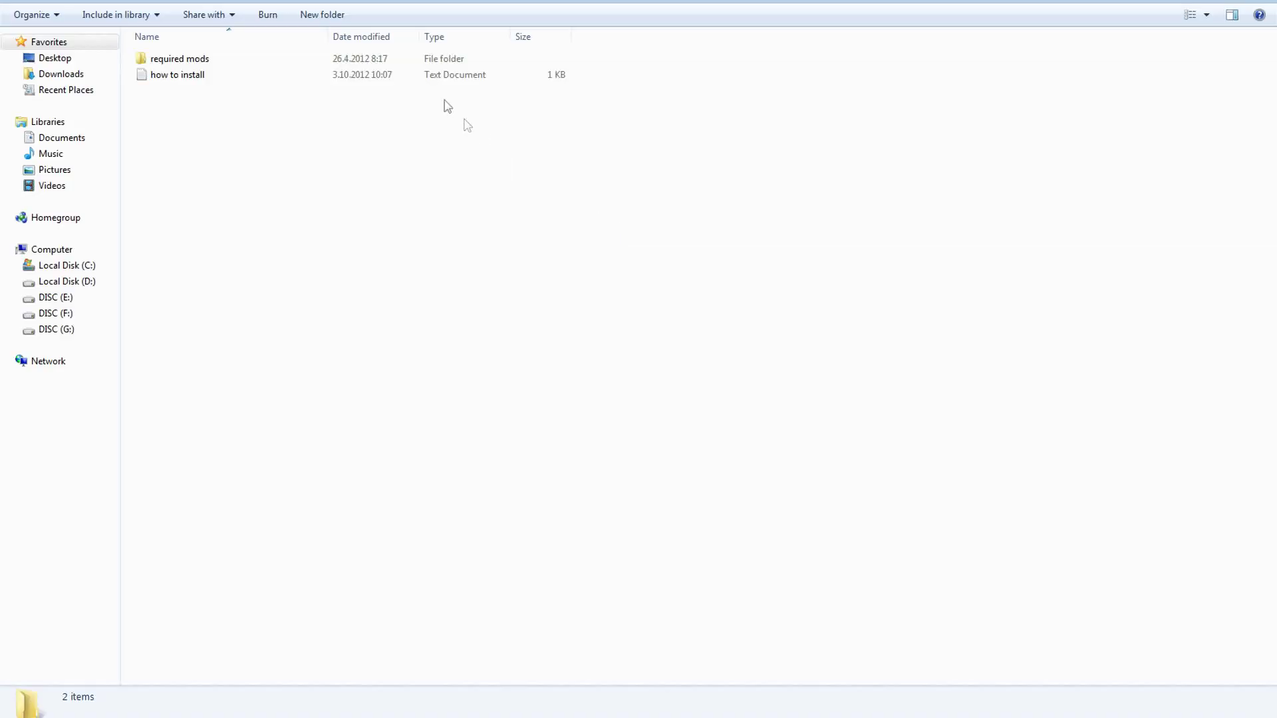
right_click(234, 60)
click(200, 60)
right_click(209, 60)
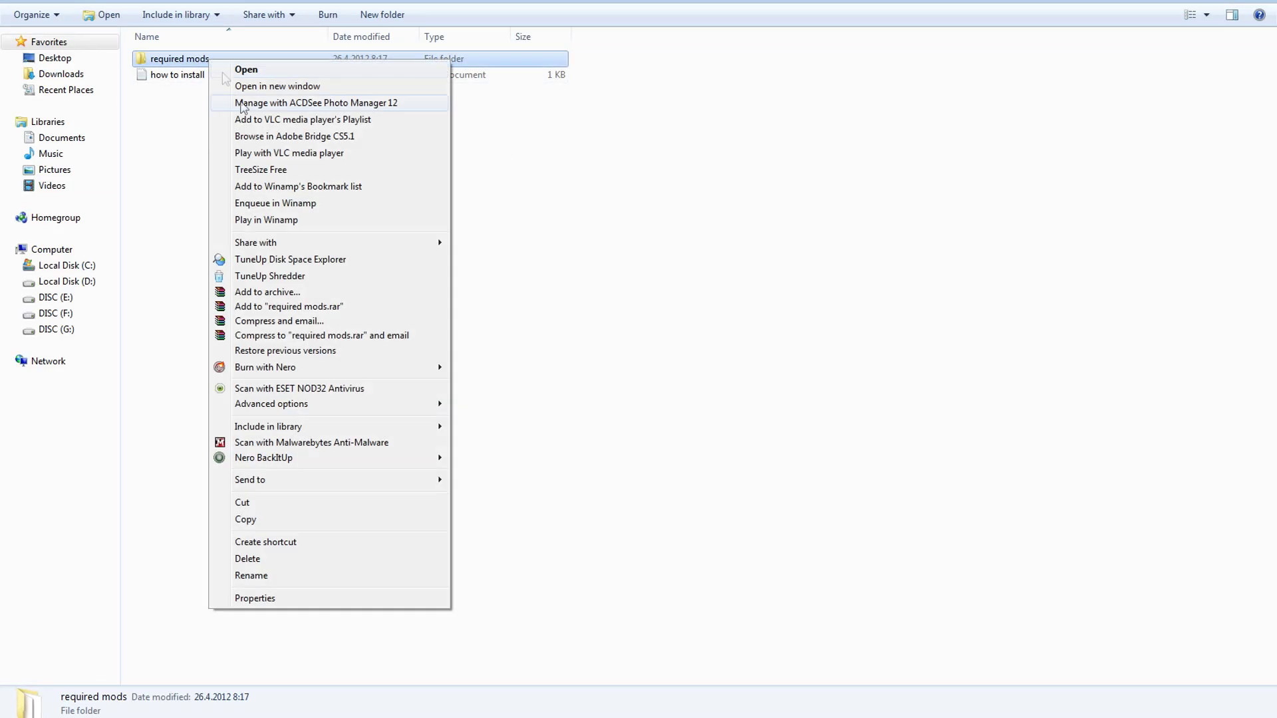
click(242, 502)
- Paste the required mods folder into My Documents\Electronic Arts\The Sims 3\Mods\Packages
key(super+d)
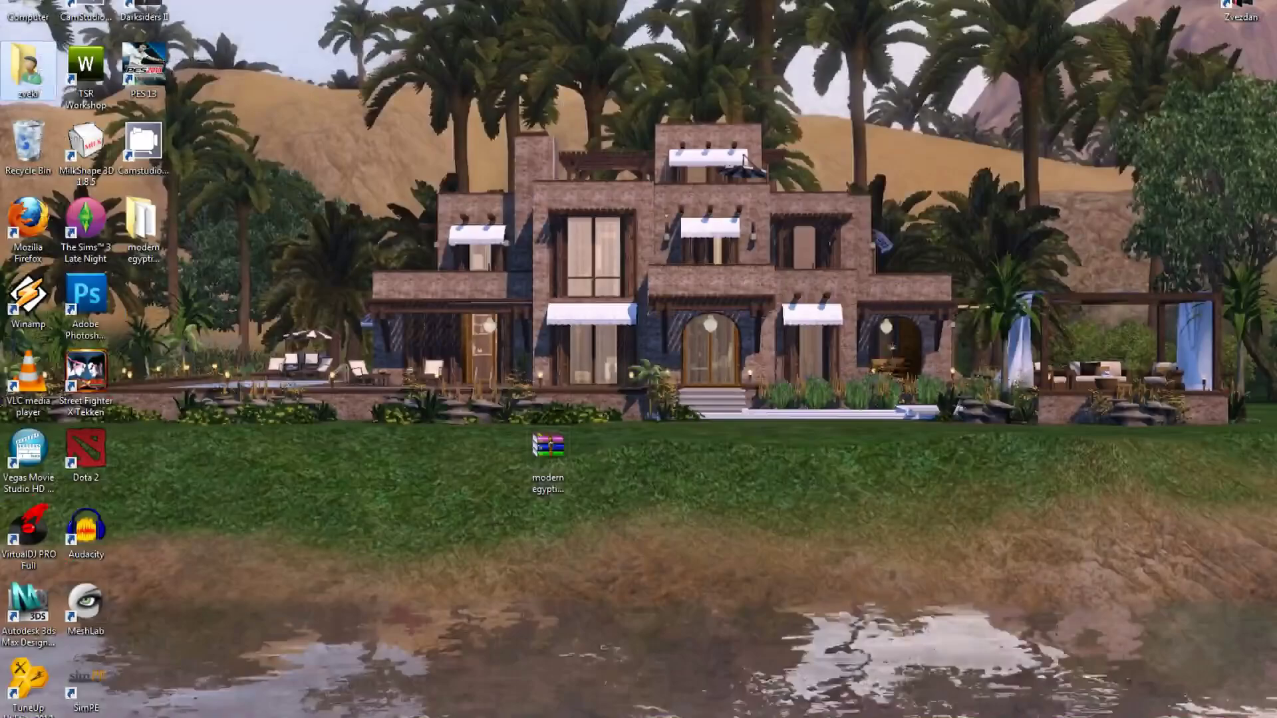
double_click(15, 83)
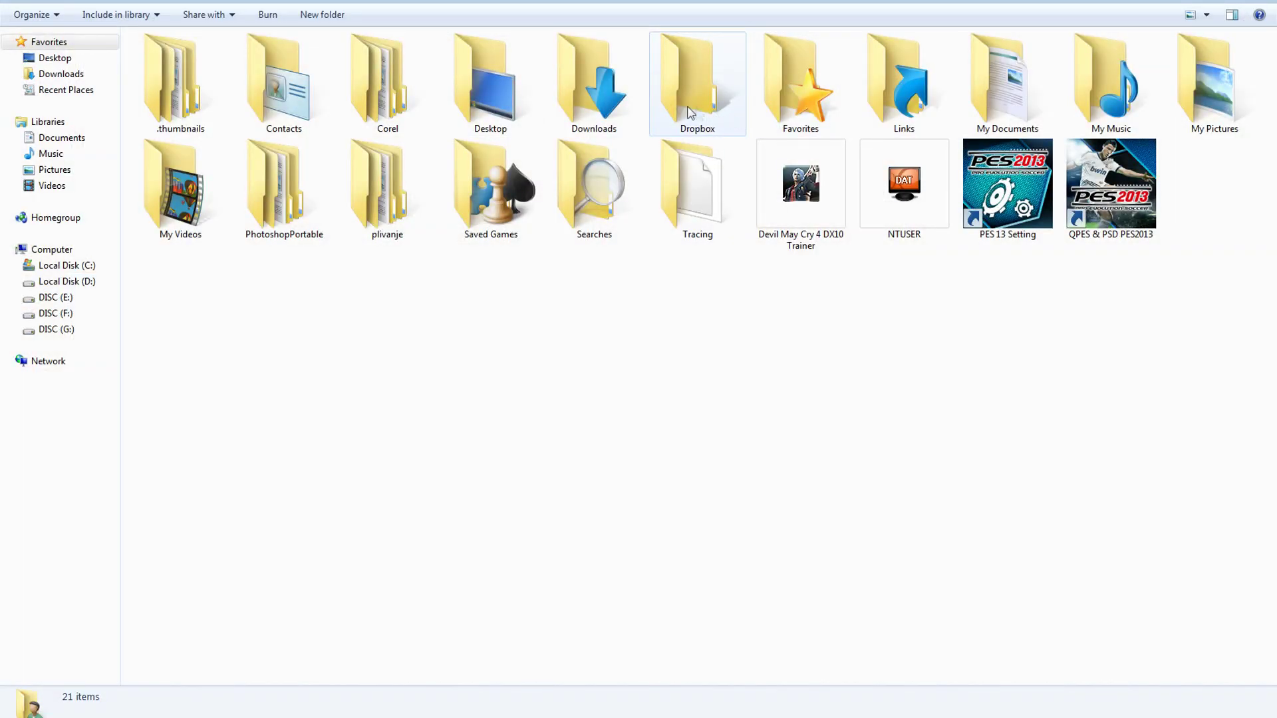
click(1008, 100)
double_click(1007, 103)
click(211, 173)
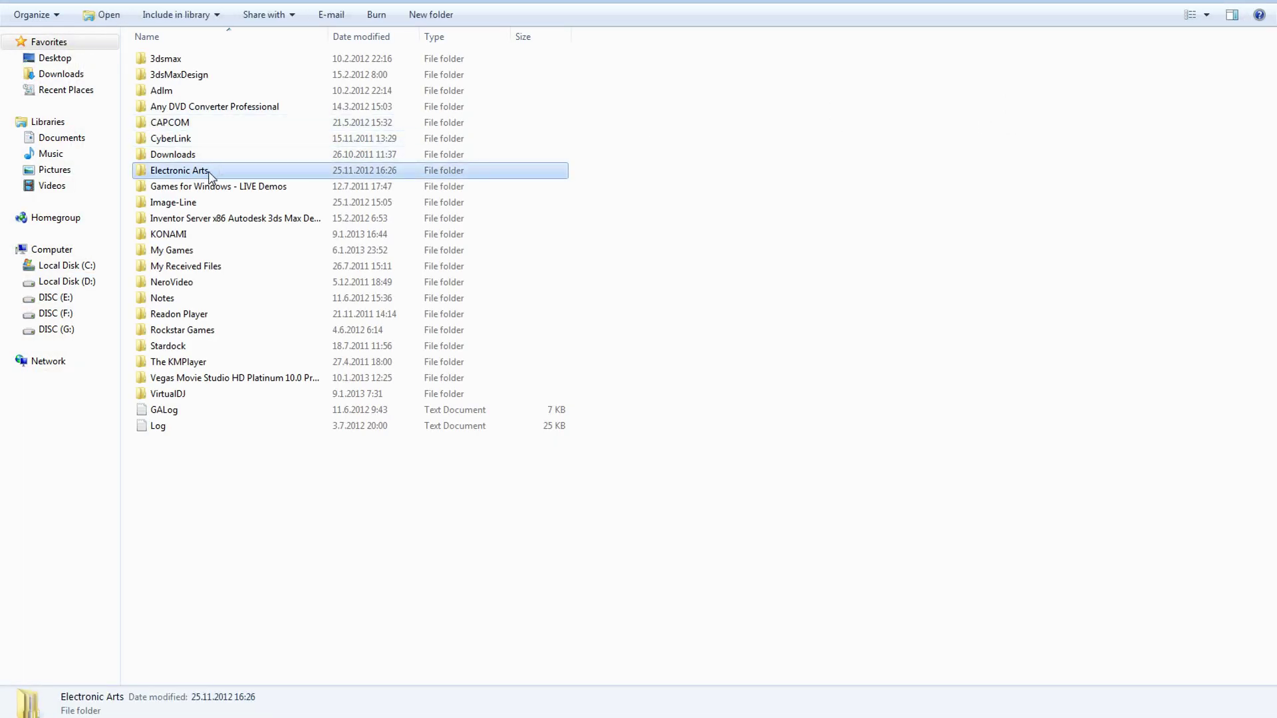
double_click(211, 174)
double_click(198, 74)
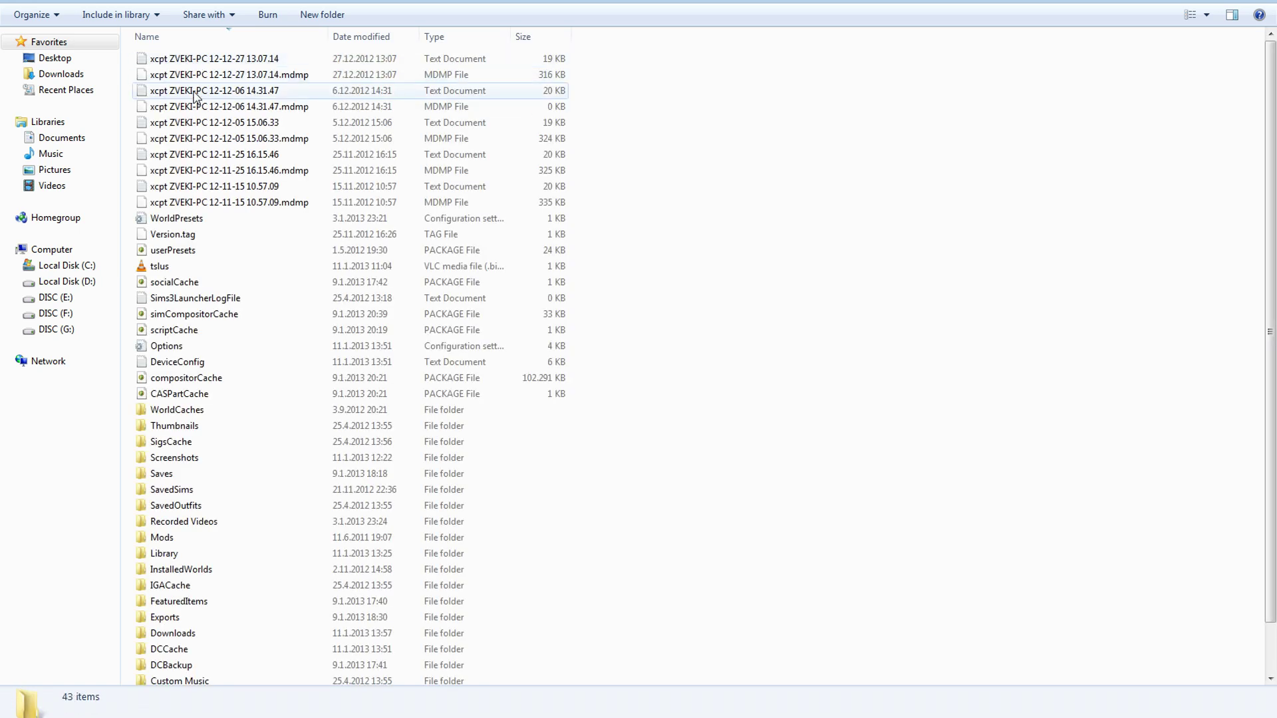
click(170, 536)
double_click(169, 536)
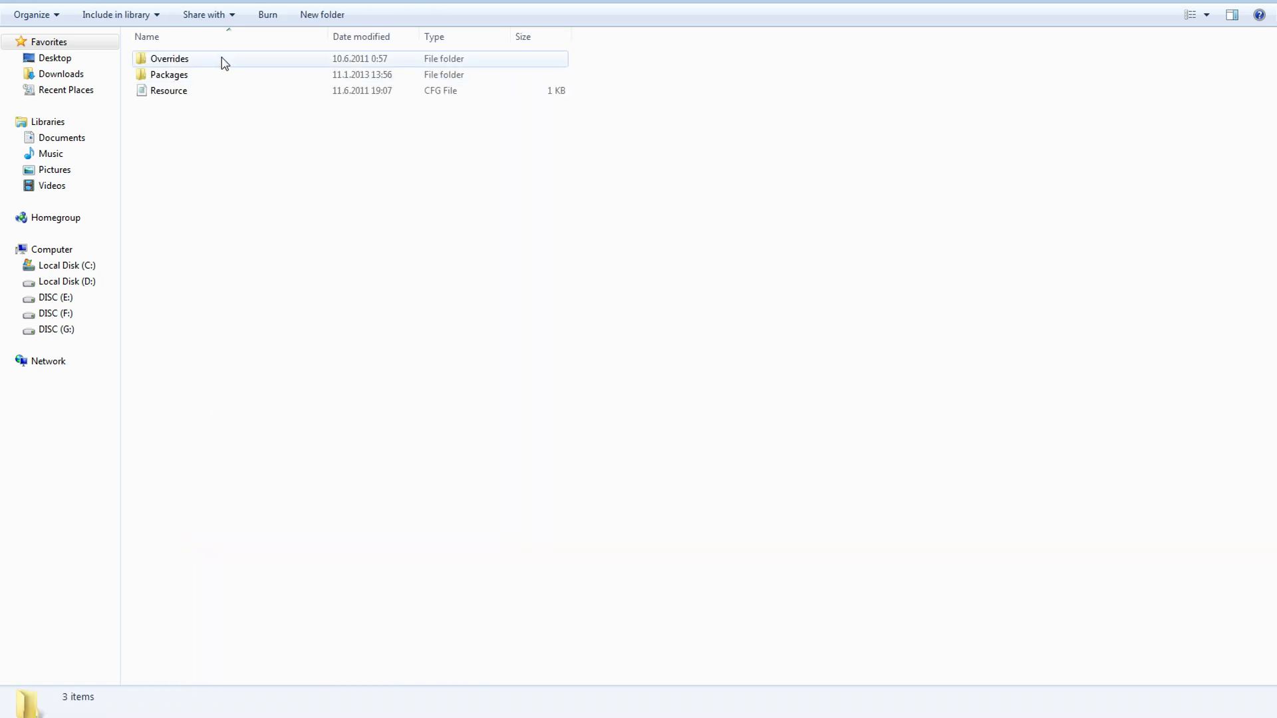
double_click(193, 76)
right_click(261, 266)
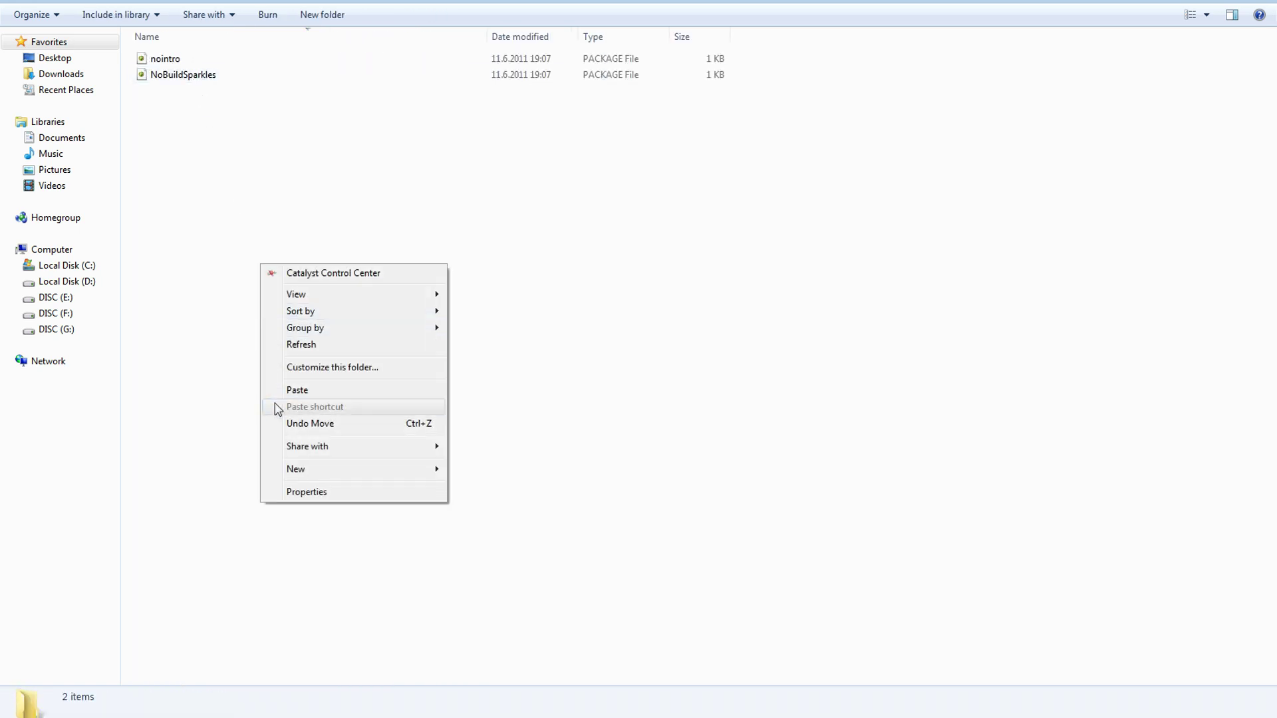
click(299, 391)
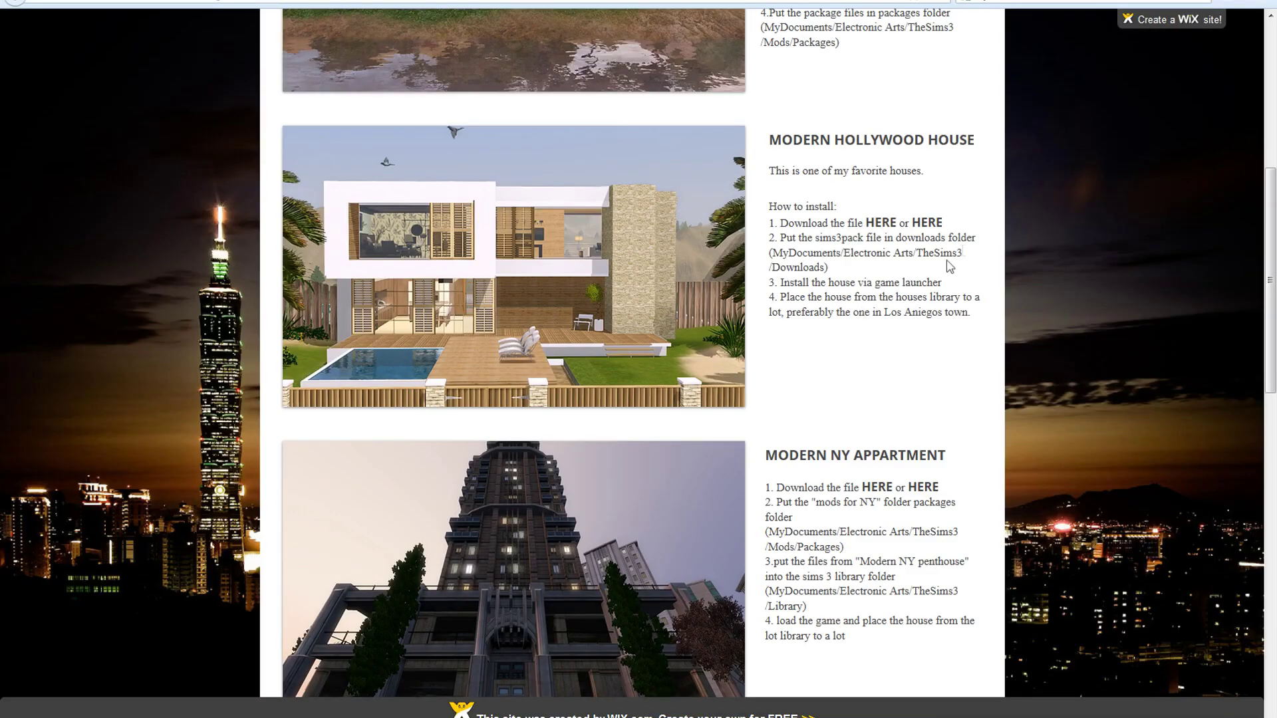
- Start the Modern Hollywood House download, cancel it, and select the house archive on the desktop
click(931, 226)
click(726, 407)
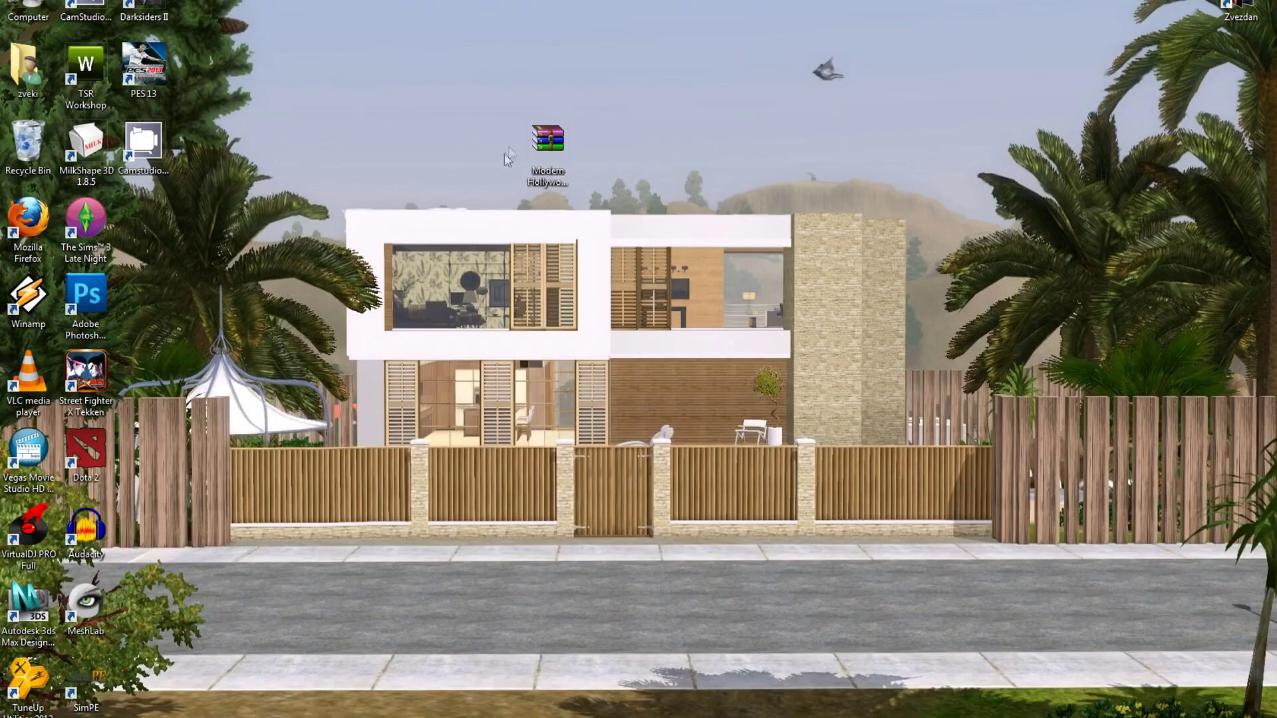
click(557, 148)
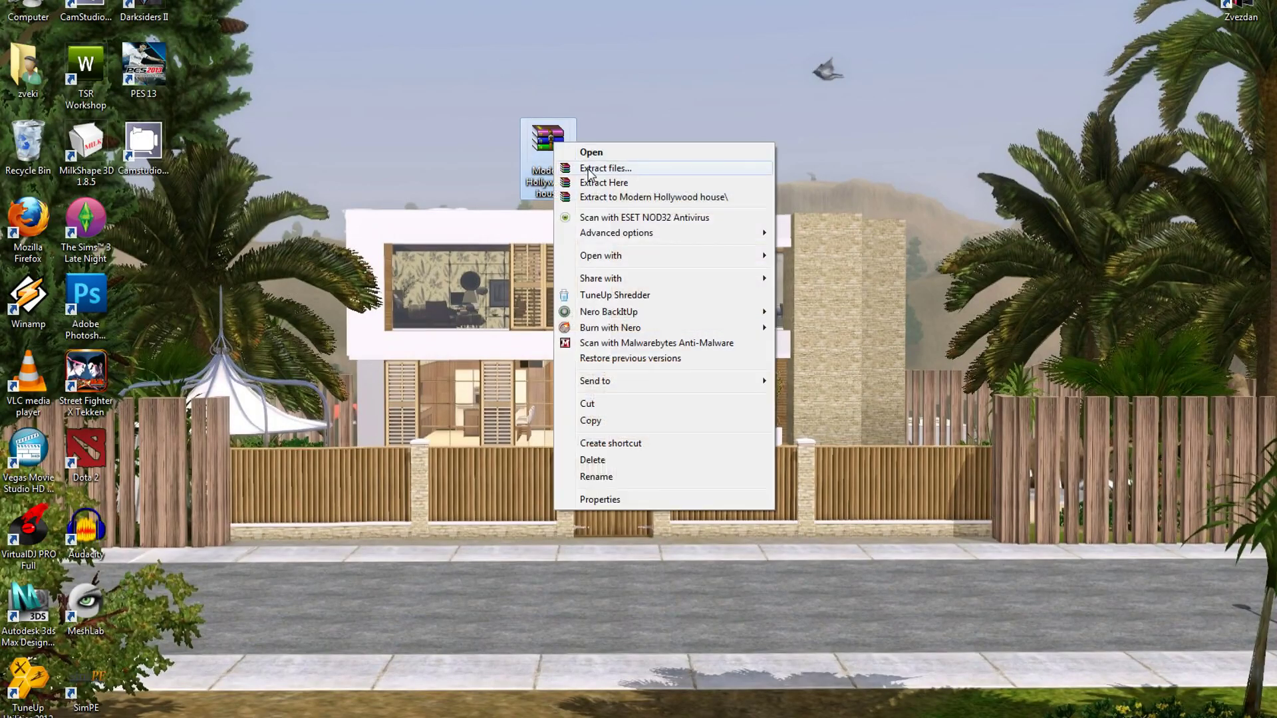
- Extract the Modern Hollywood house archive here and open its 10-item folder
click(648, 184)
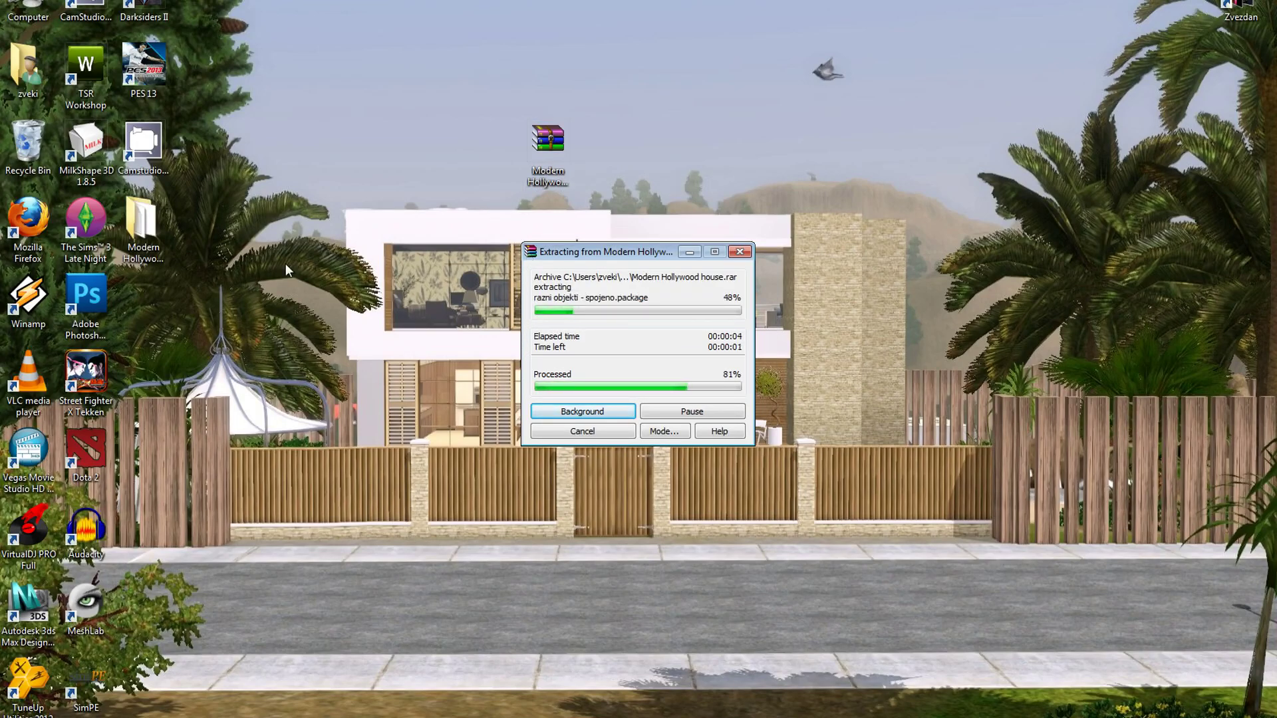
double_click(157, 240)
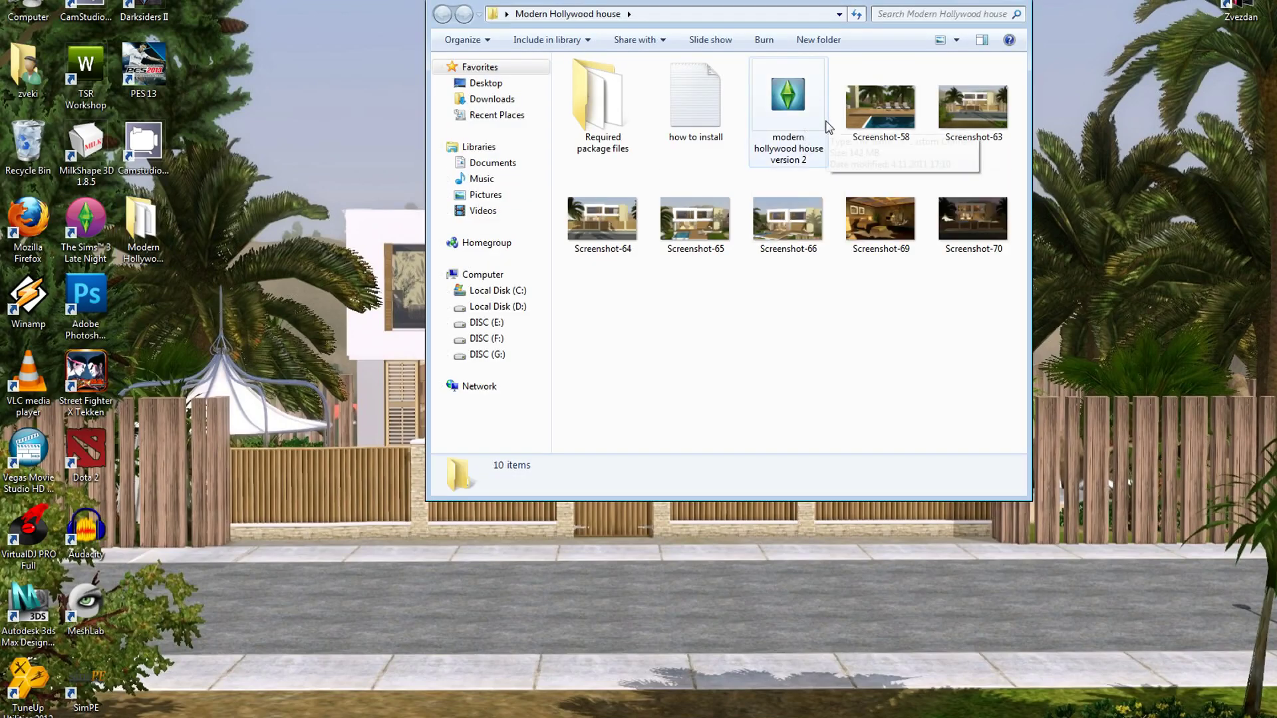
- Cut the modern hollywood house version 2 sims3pack file
click(793, 116)
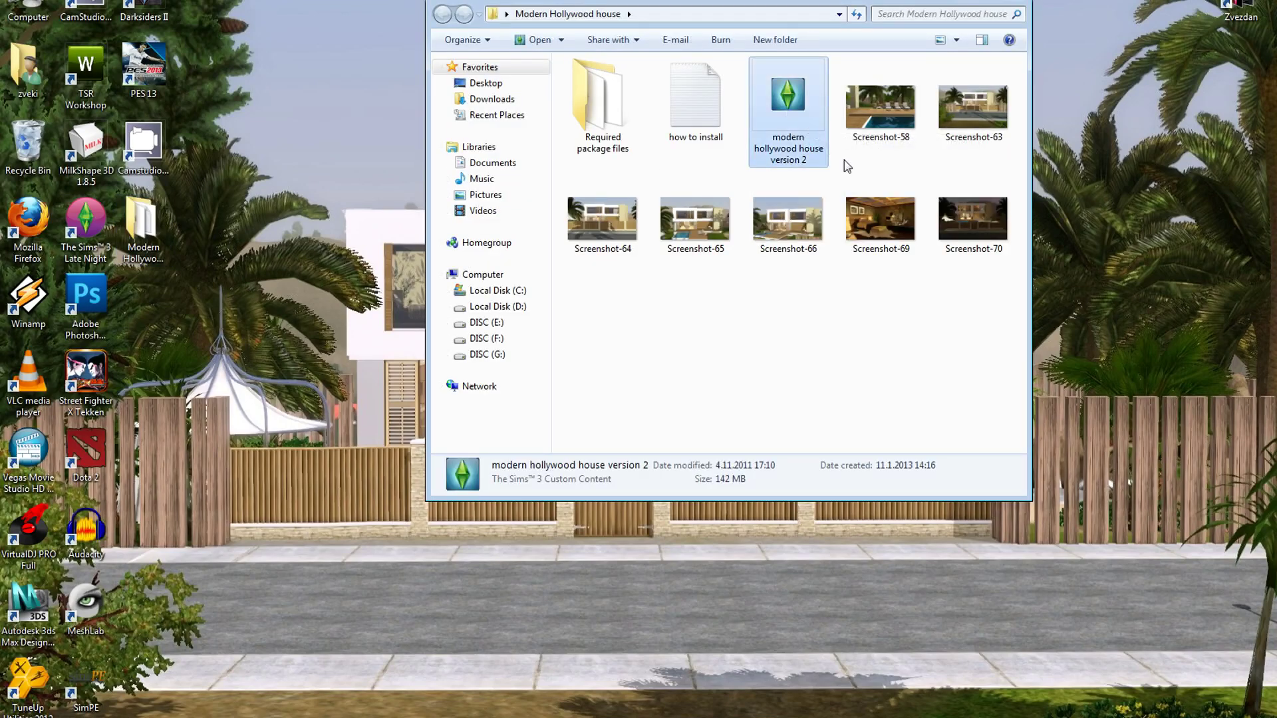
right_click(786, 120)
click(837, 402)
- Paste it into My Documents\Electronic Arts\The Sims 3\Downloads, then close the window
double_click(28, 66)
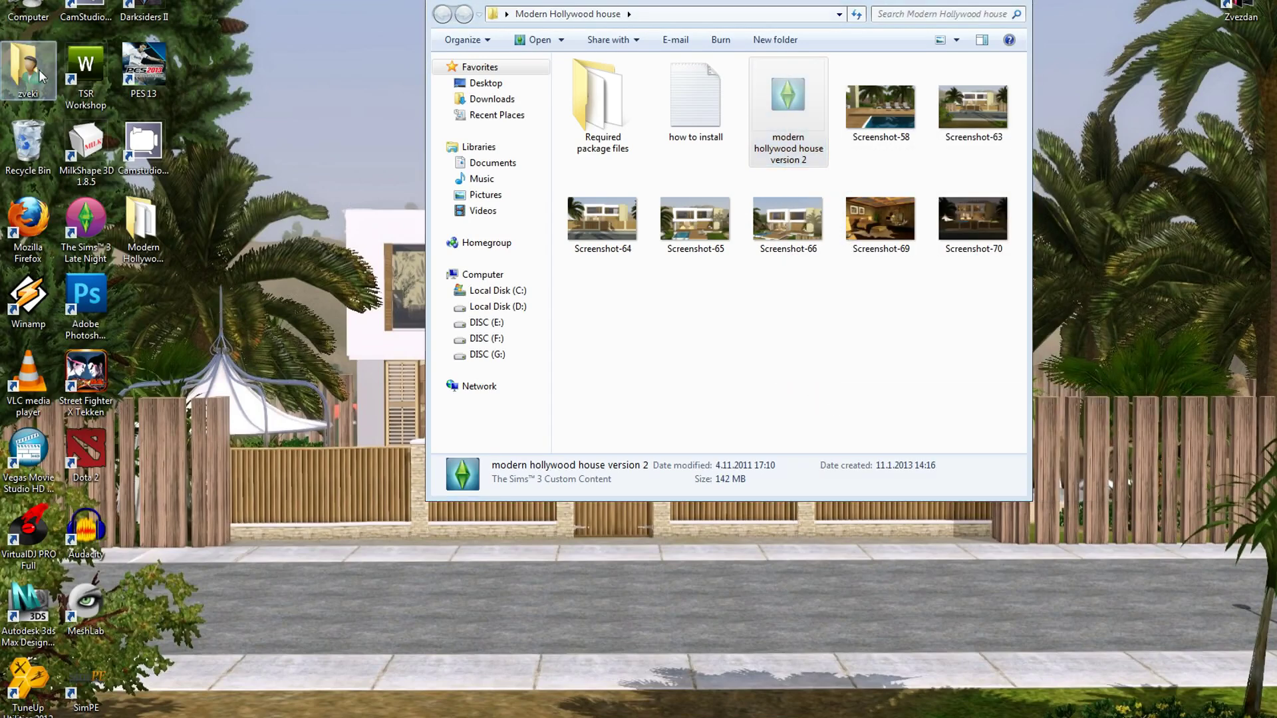
click(640, 350)
double_click(640, 349)
double_click(649, 208)
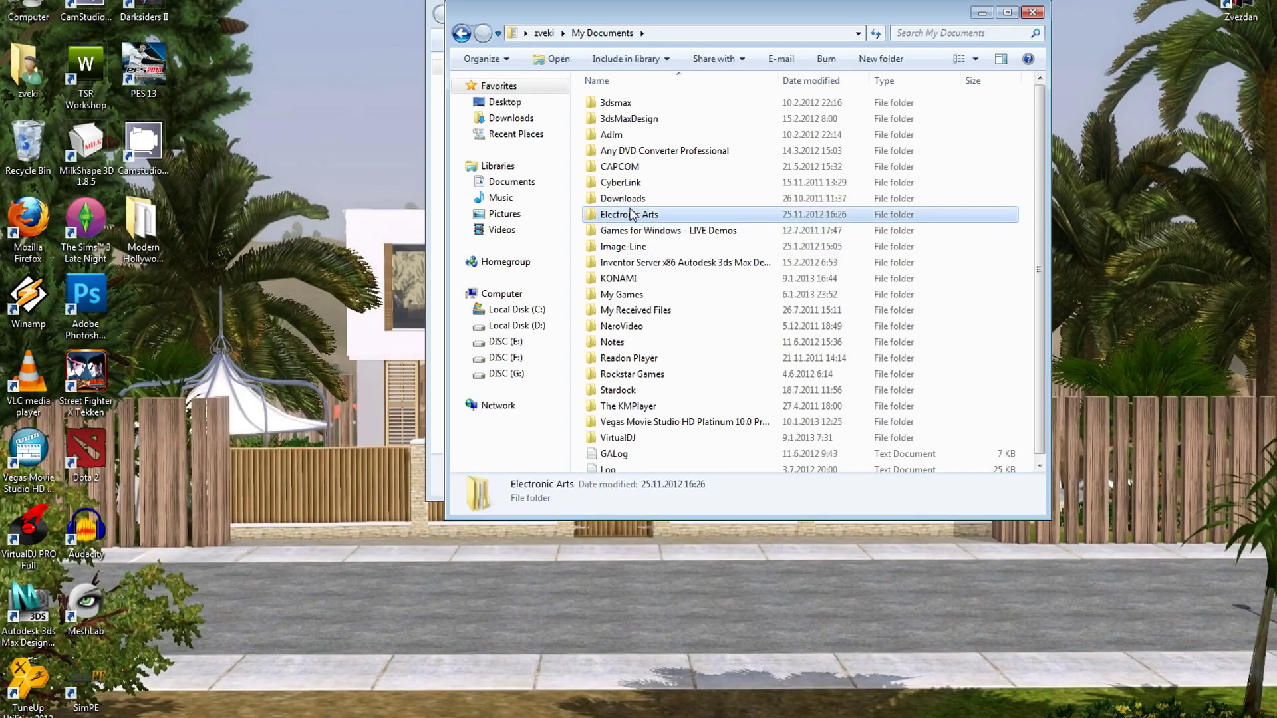
double_click(615, 120)
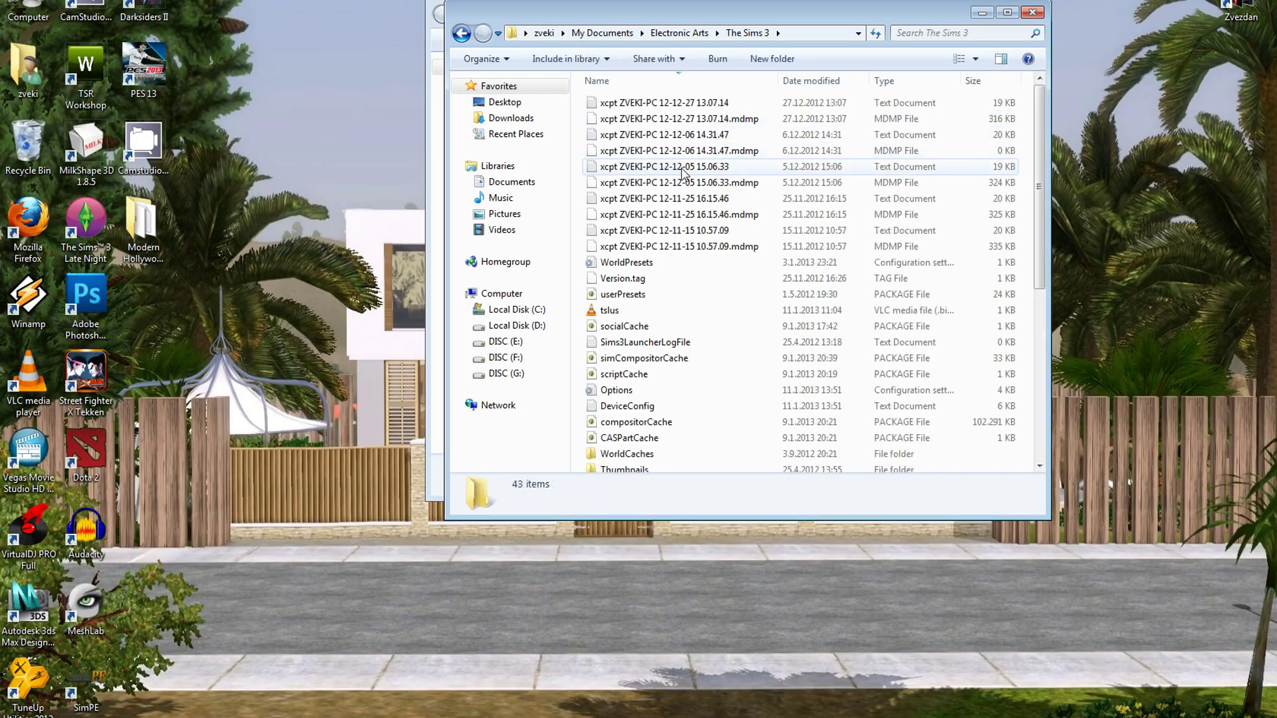
click(621, 405)
scroll(663, 376, down, 5)
click(635, 447)
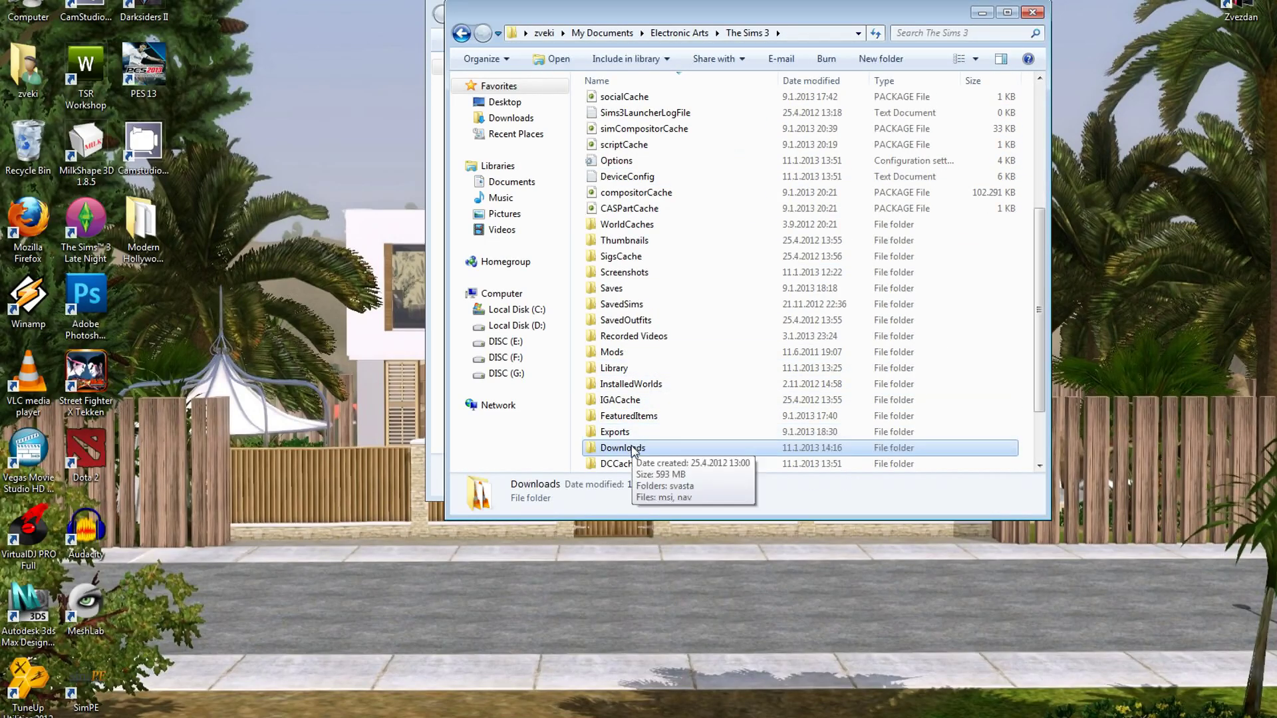
double_click(635, 447)
key(ctrl+v)
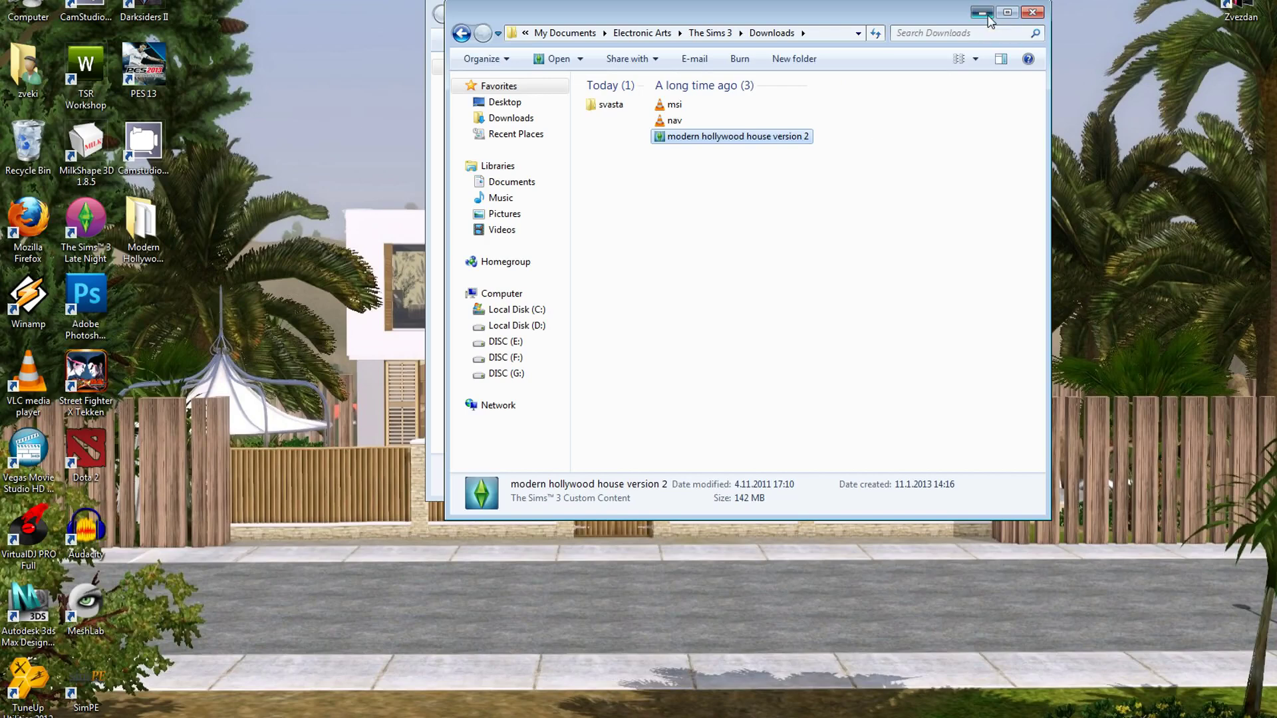
click(1032, 12)
- Cut the Required package files folder
click(613, 111)
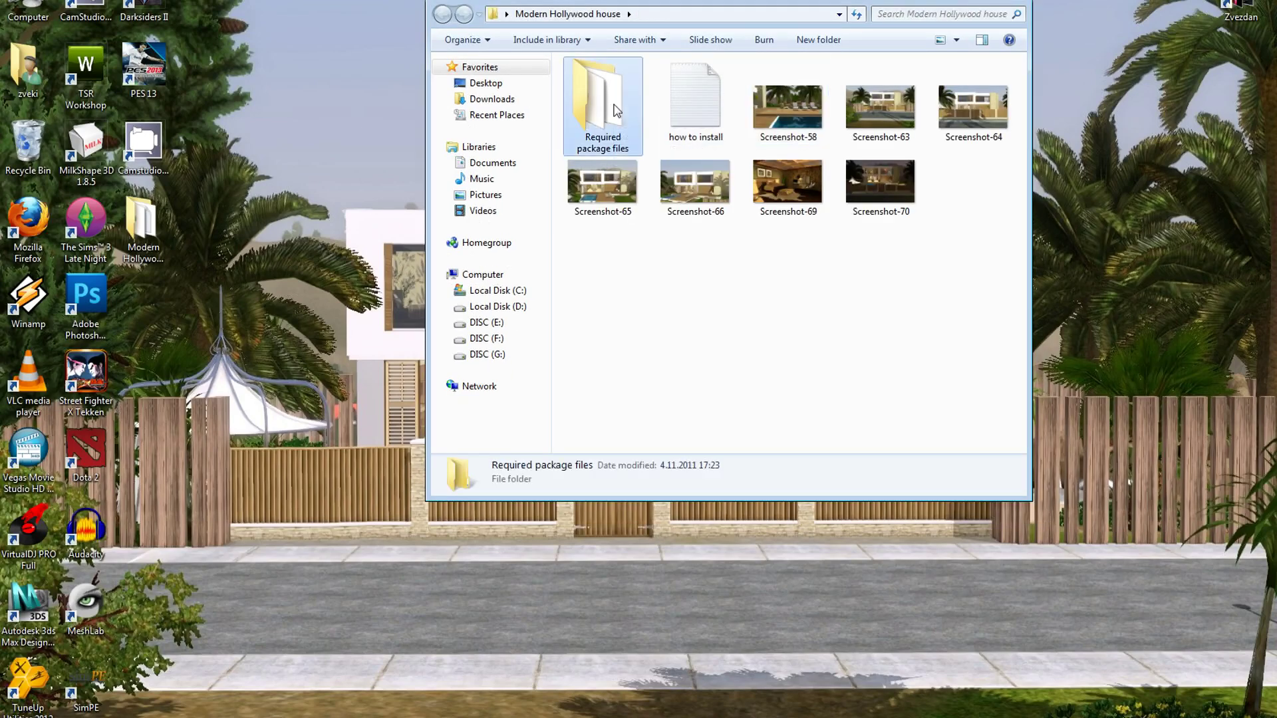
right_click(610, 98)
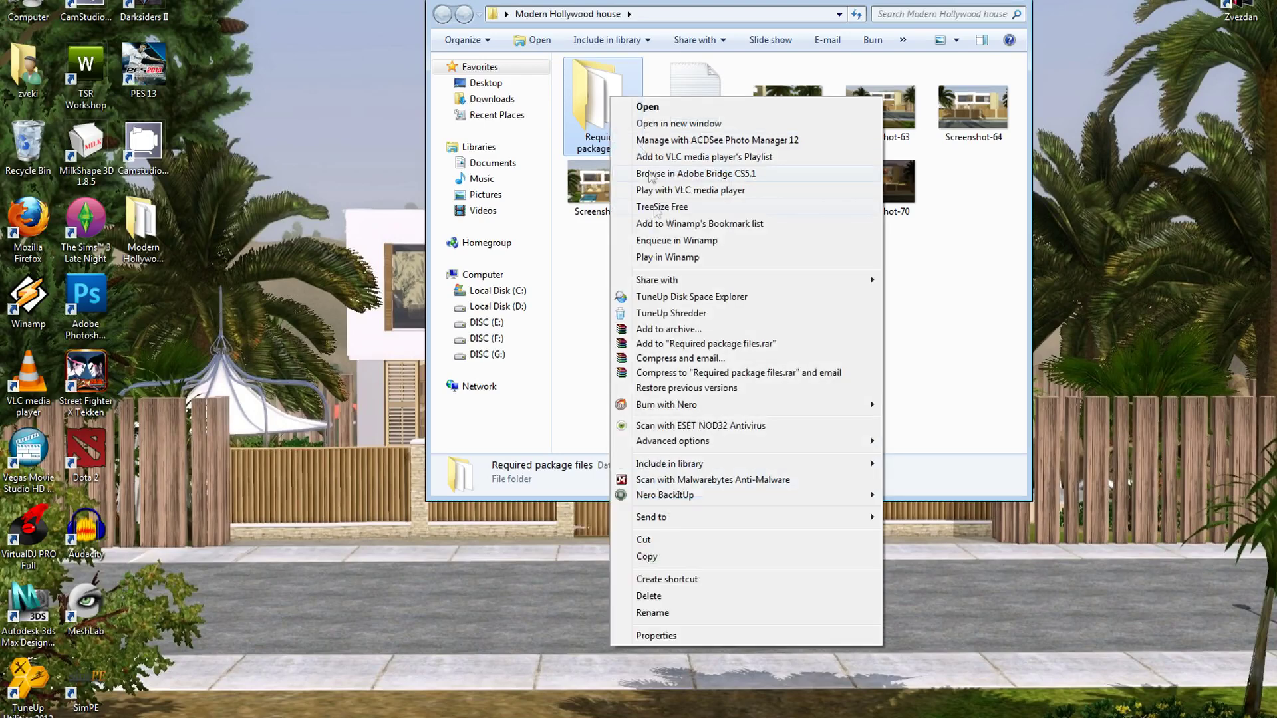
click(645, 538)
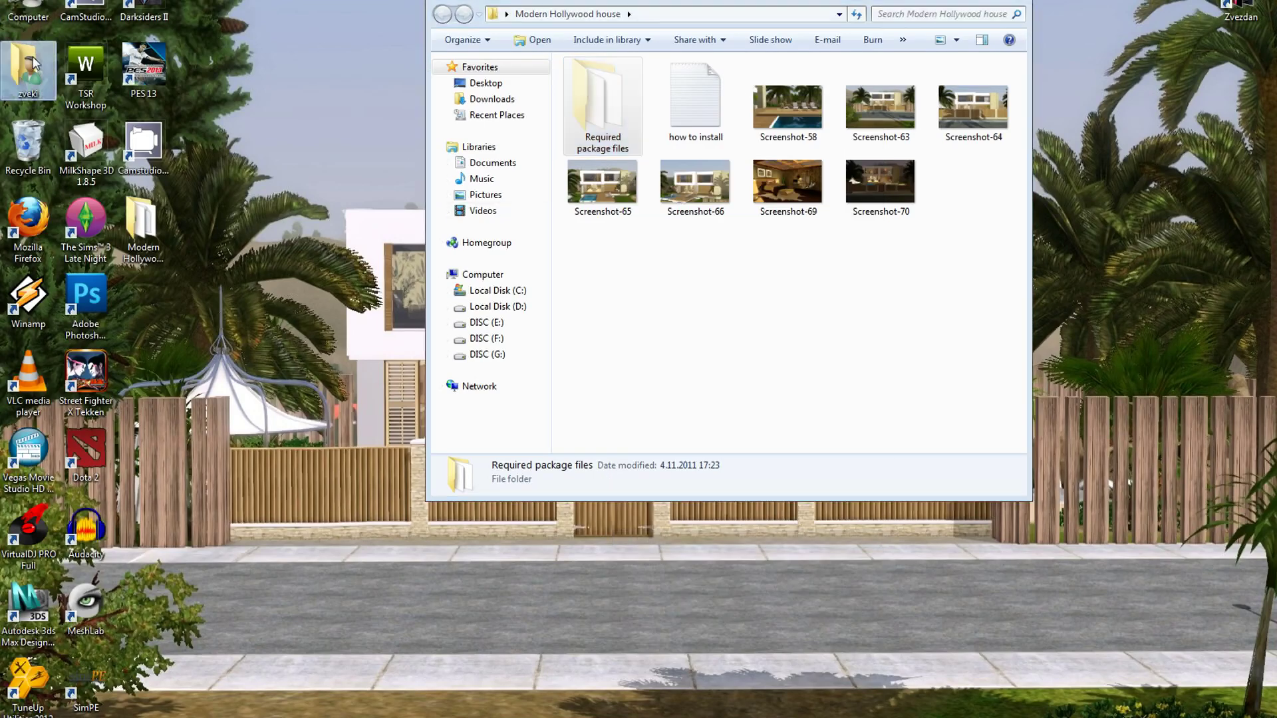
- Paste it into My Documents\Electronic Arts\The Sims 3\Mods\Packages
double_click(649, 359)
click(650, 234)
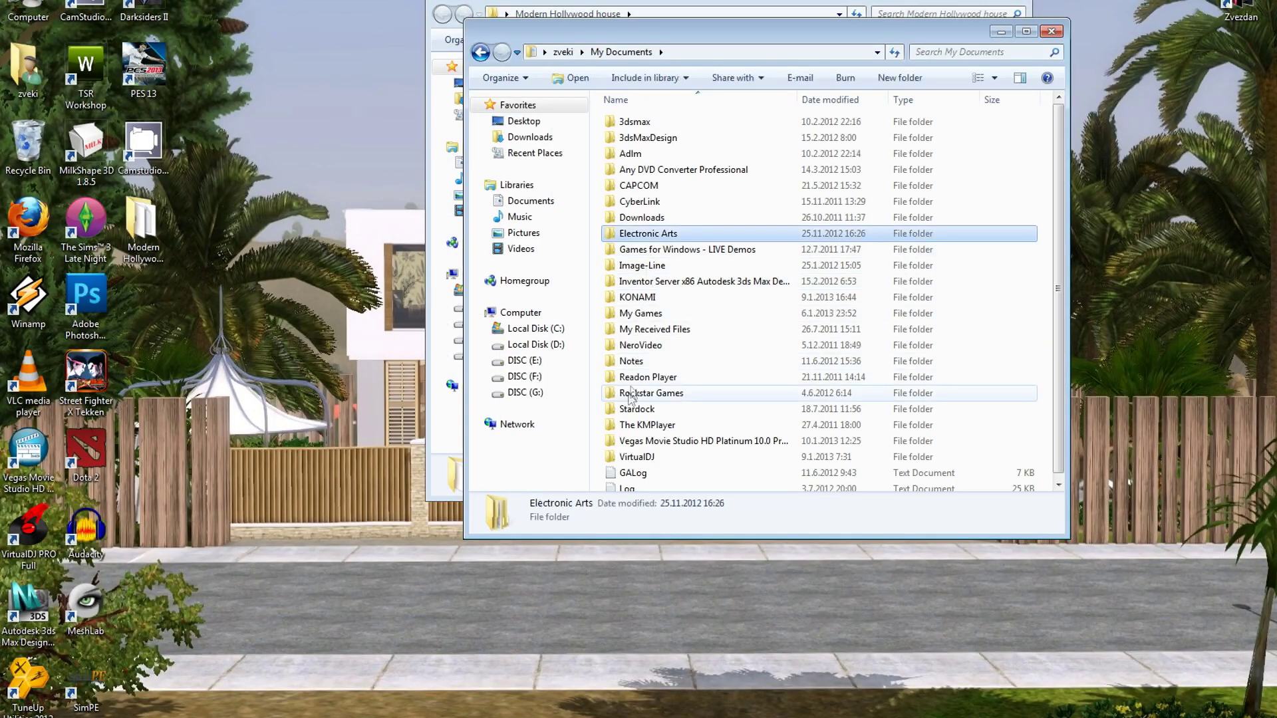
double_click(650, 233)
double_click(639, 137)
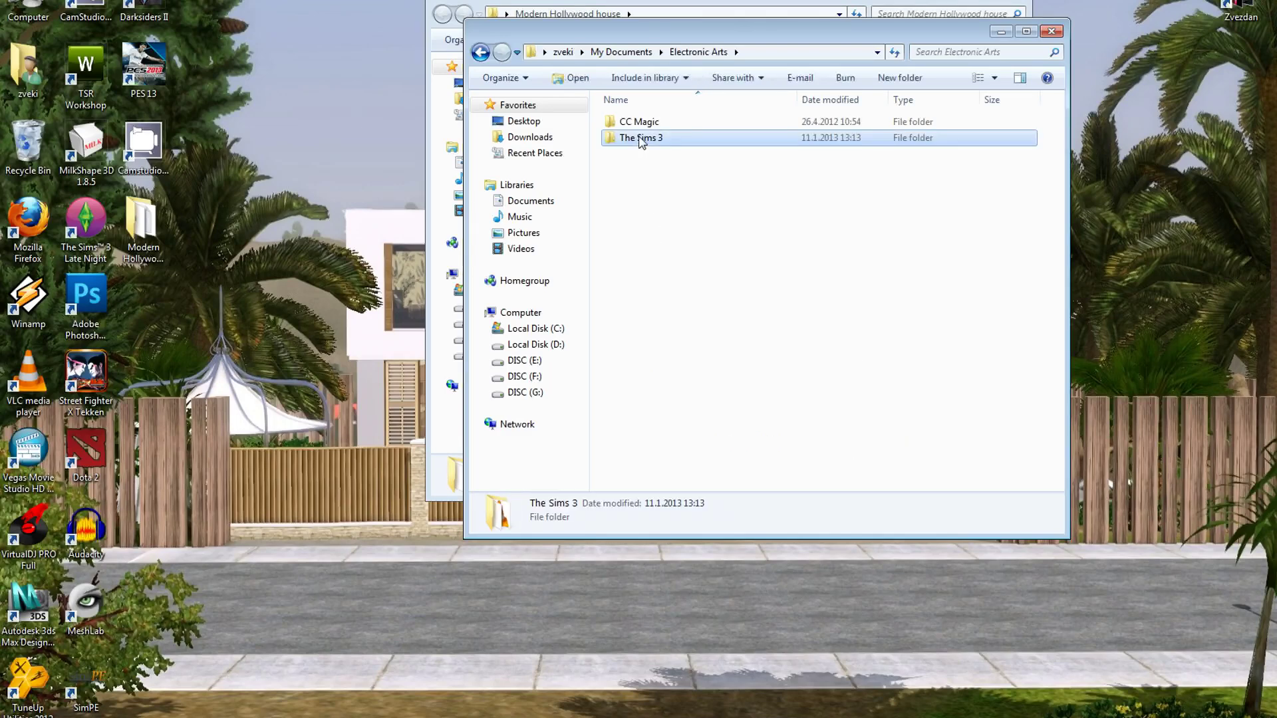
click(648, 424)
scroll(648, 312, down, 6)
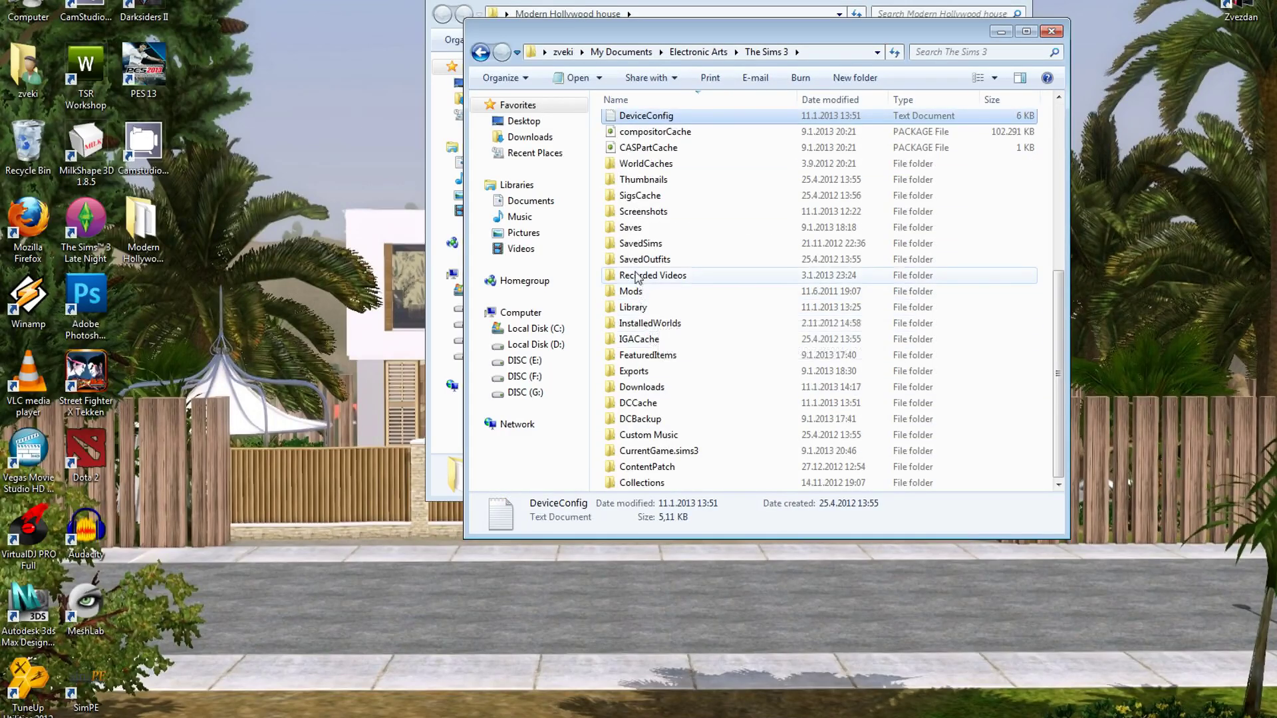
click(628, 282)
double_click(629, 296)
double_click(656, 139)
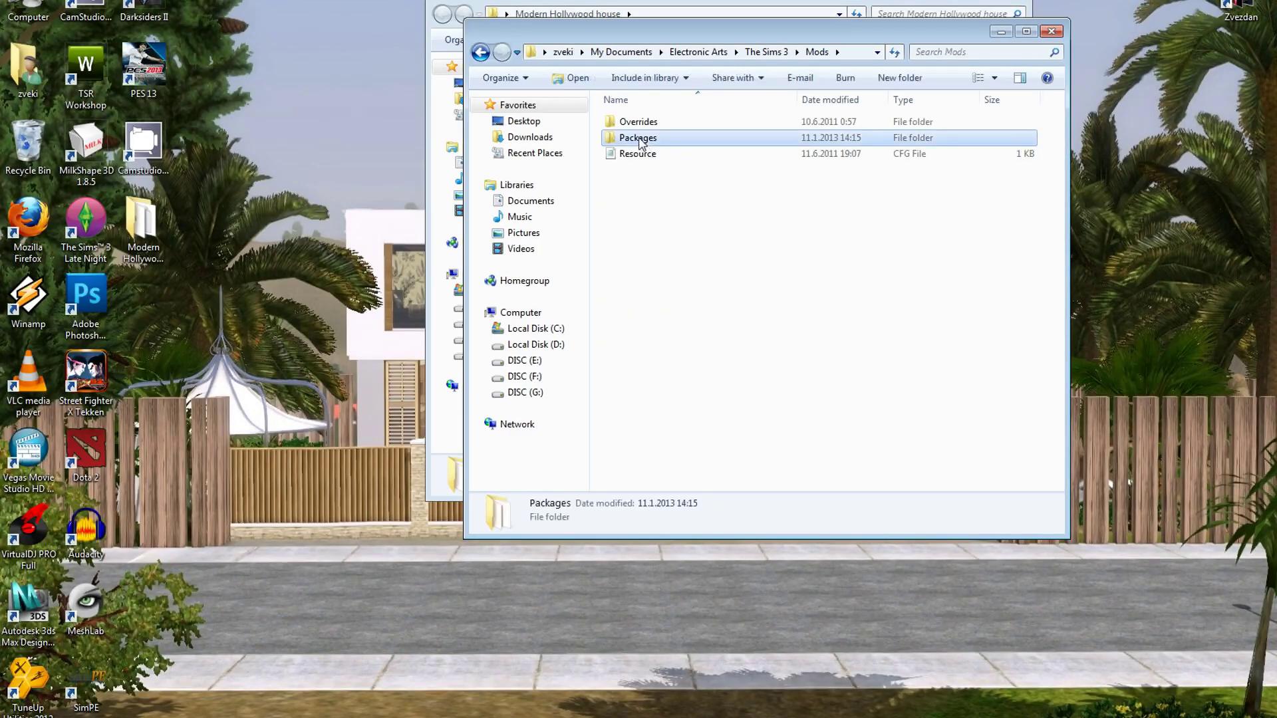
right_click(672, 246)
click(709, 371)
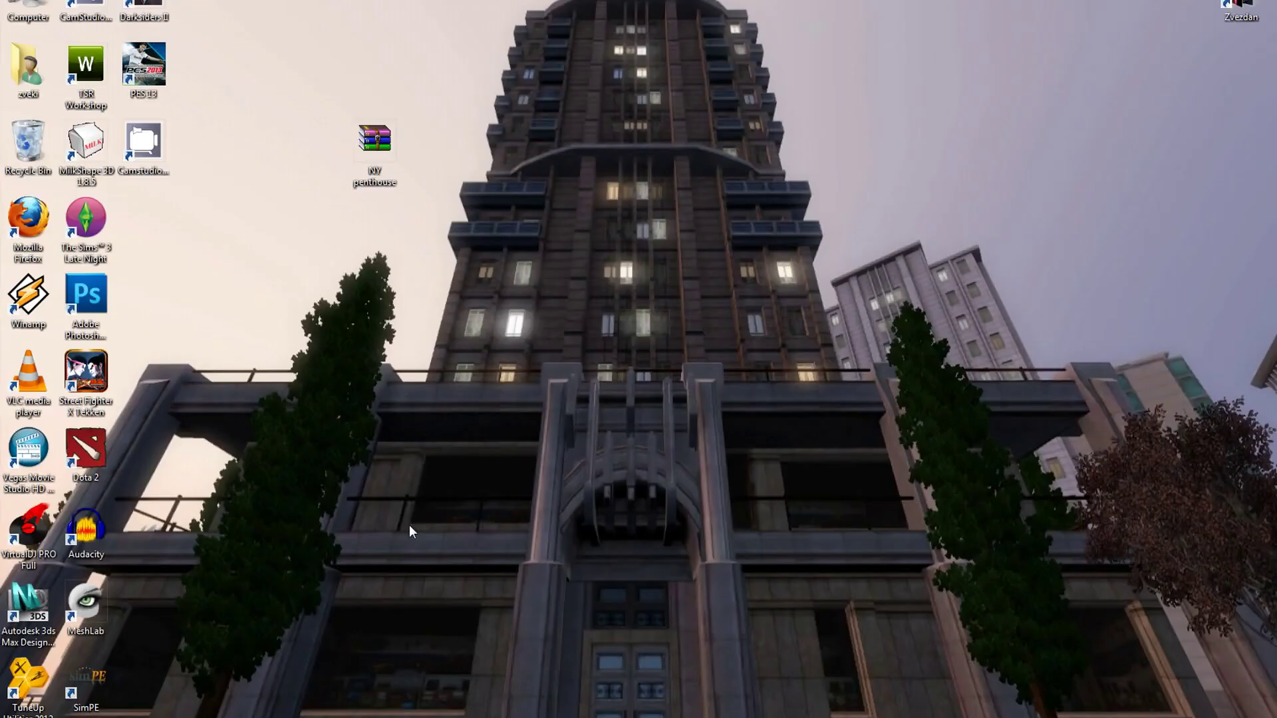
- Extract the NY penthouse archive onto the desktop and open the Modern NY penthouse folder
click(373, 143)
right_click(369, 133)
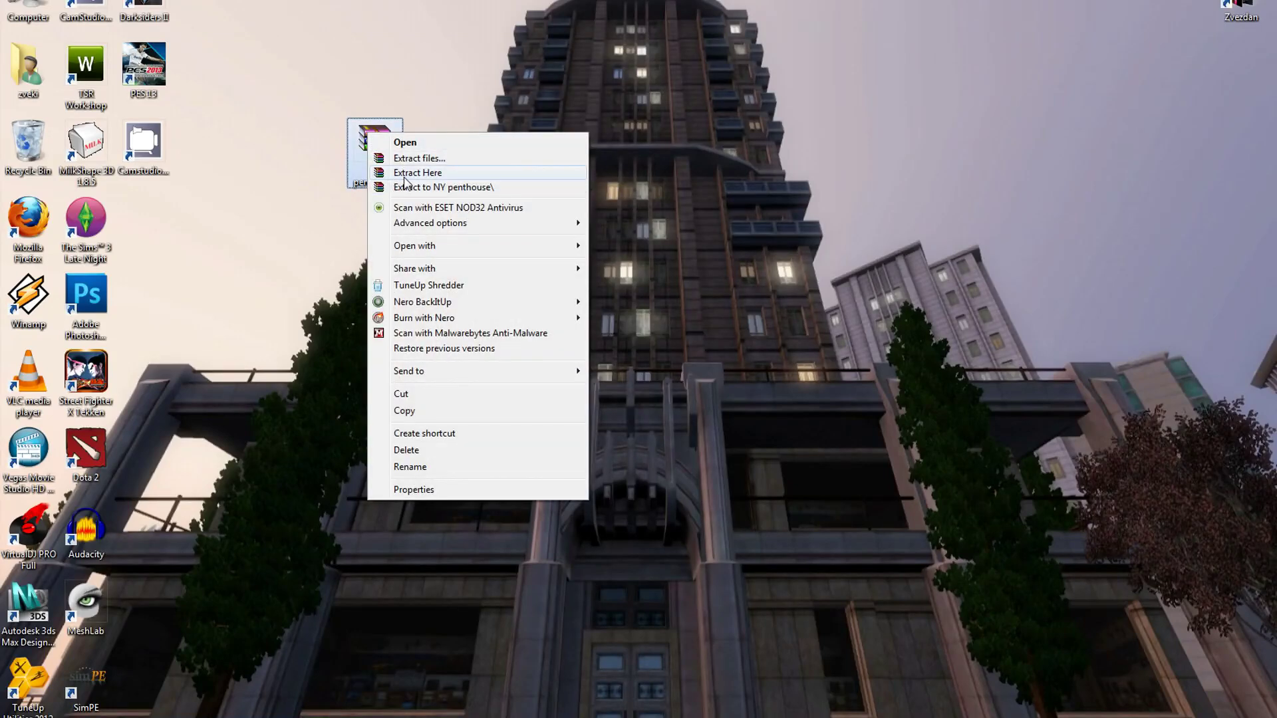
click(404, 175)
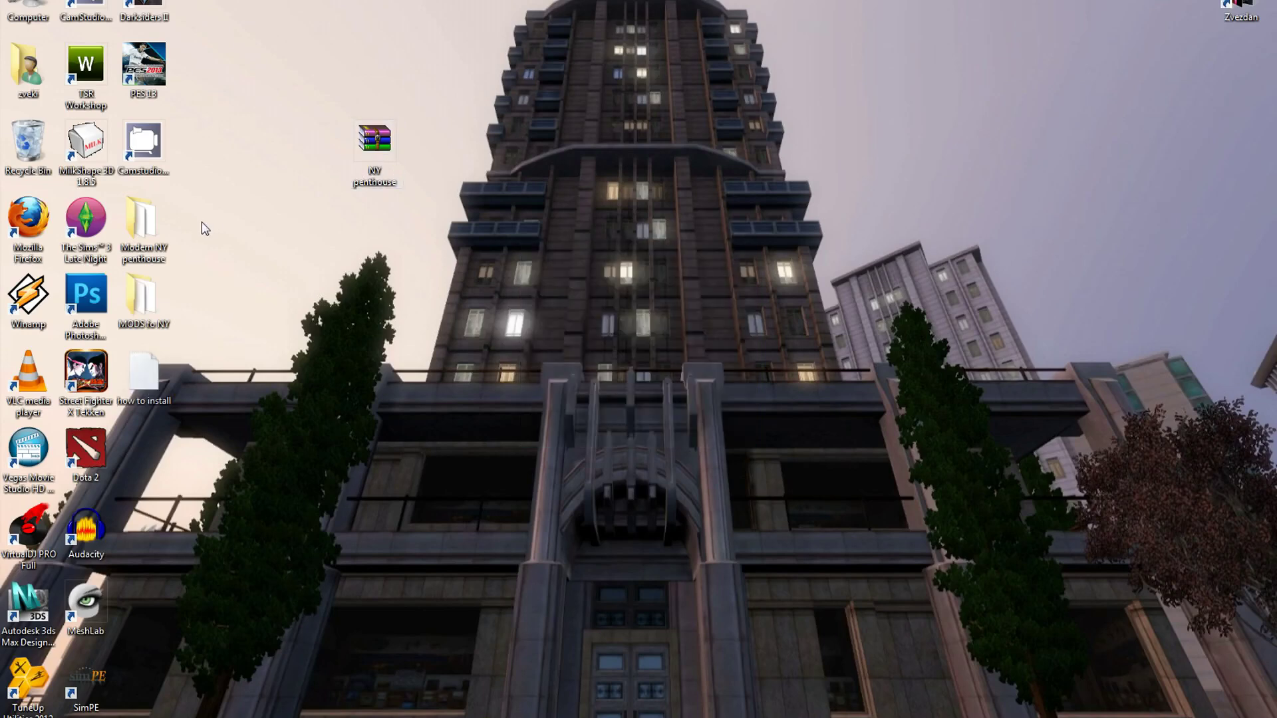
double_click(160, 234)
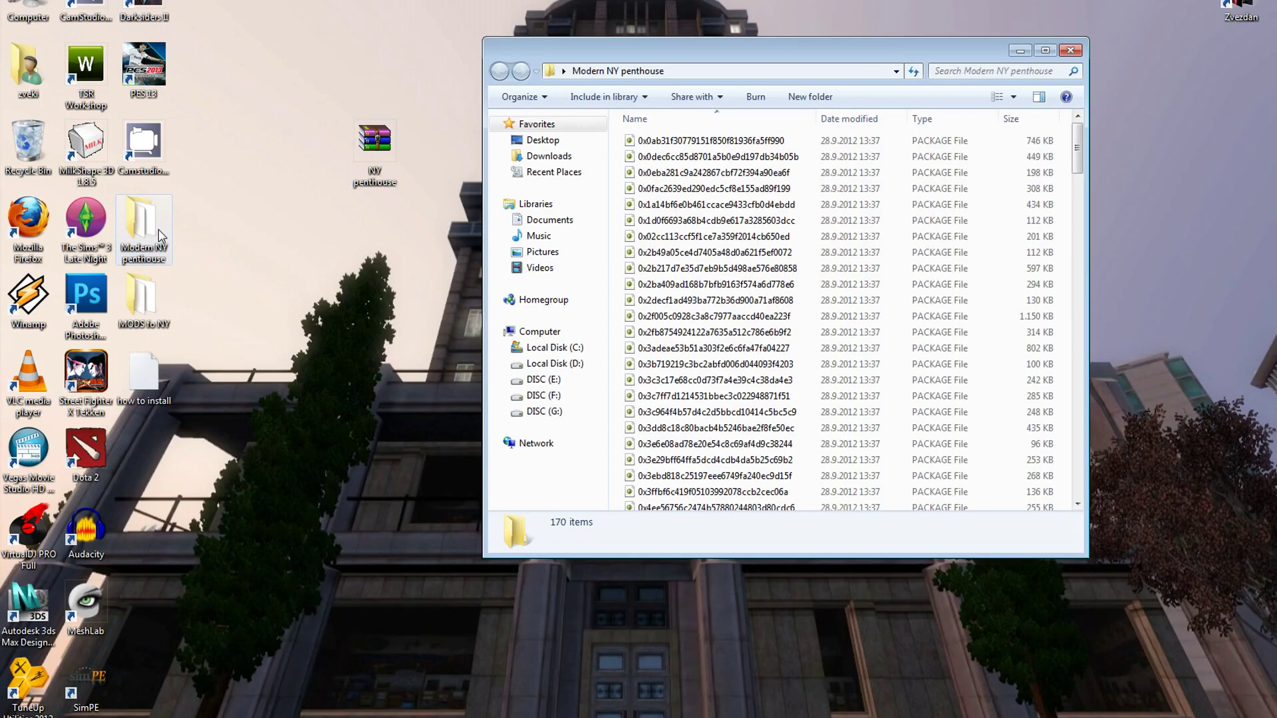
- Select and cut all 170 package files in Modern NY penthouse
key(ctrl+a)
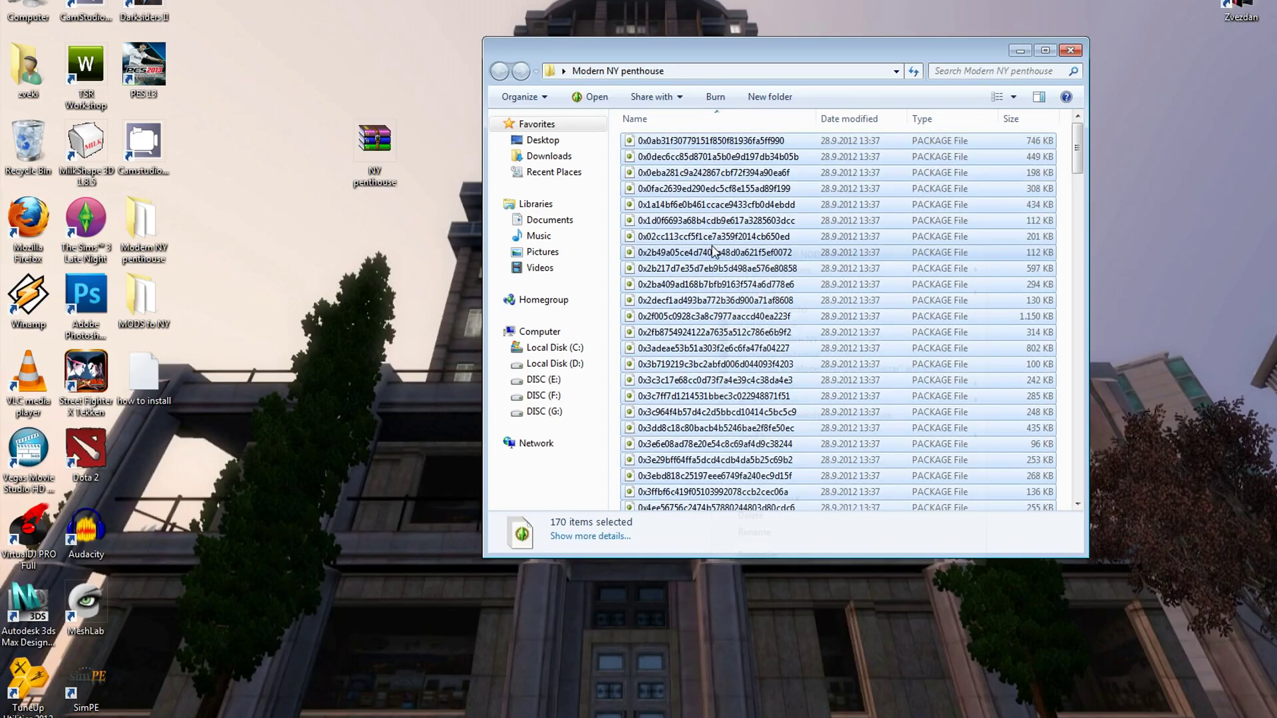
right_click(715, 252)
click(741, 460)
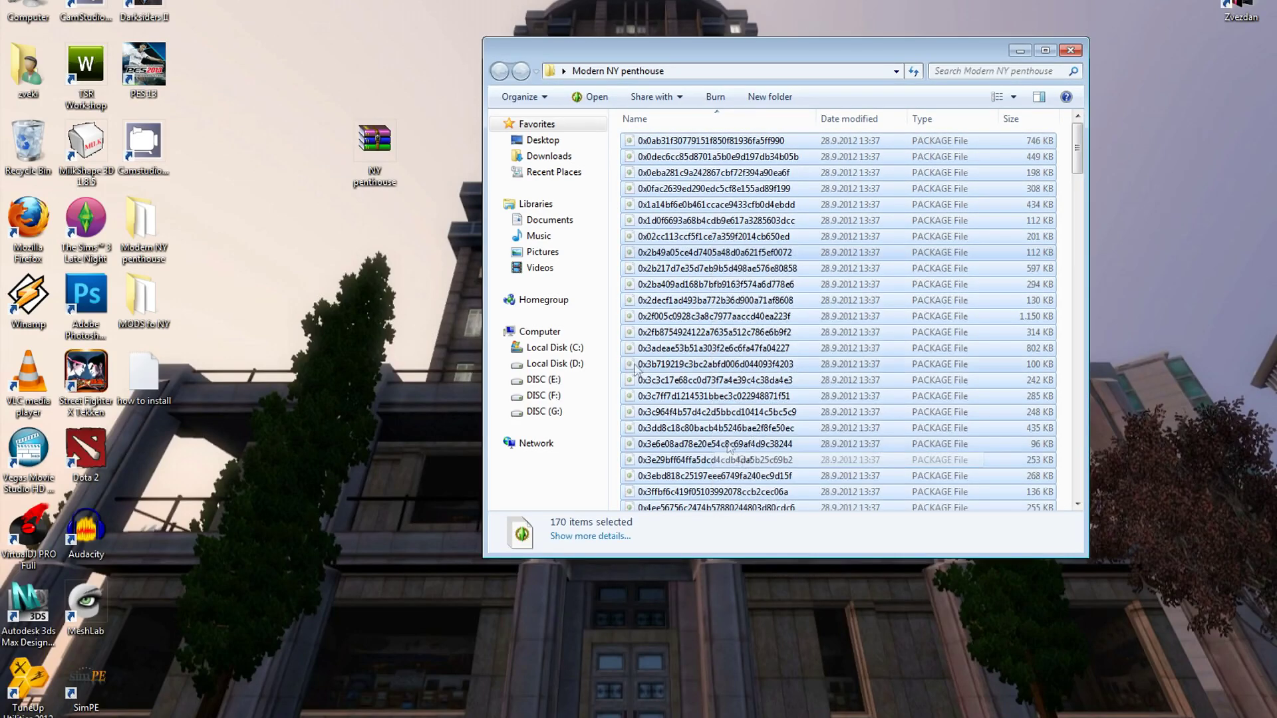
- Paste the 170 files into The Sims 3 Library folder and maximize the window
click(46, 100)
double_click(40, 98)
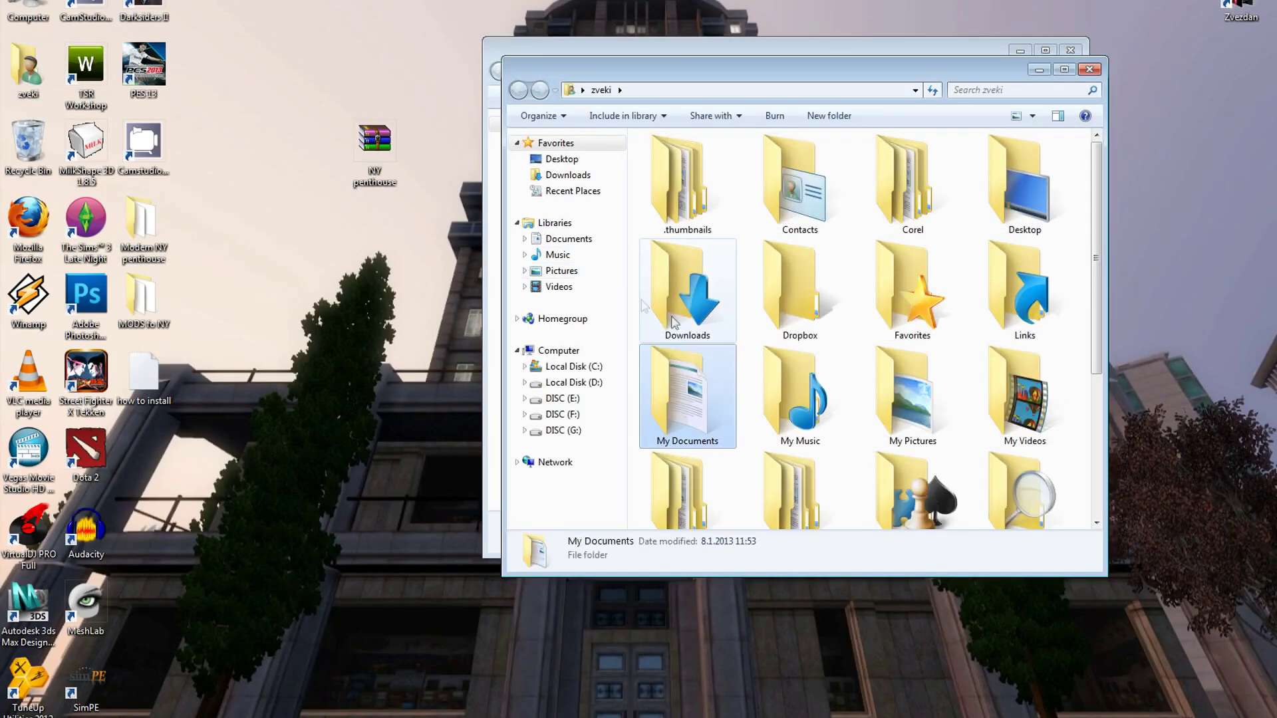
double_click(703, 402)
click(675, 273)
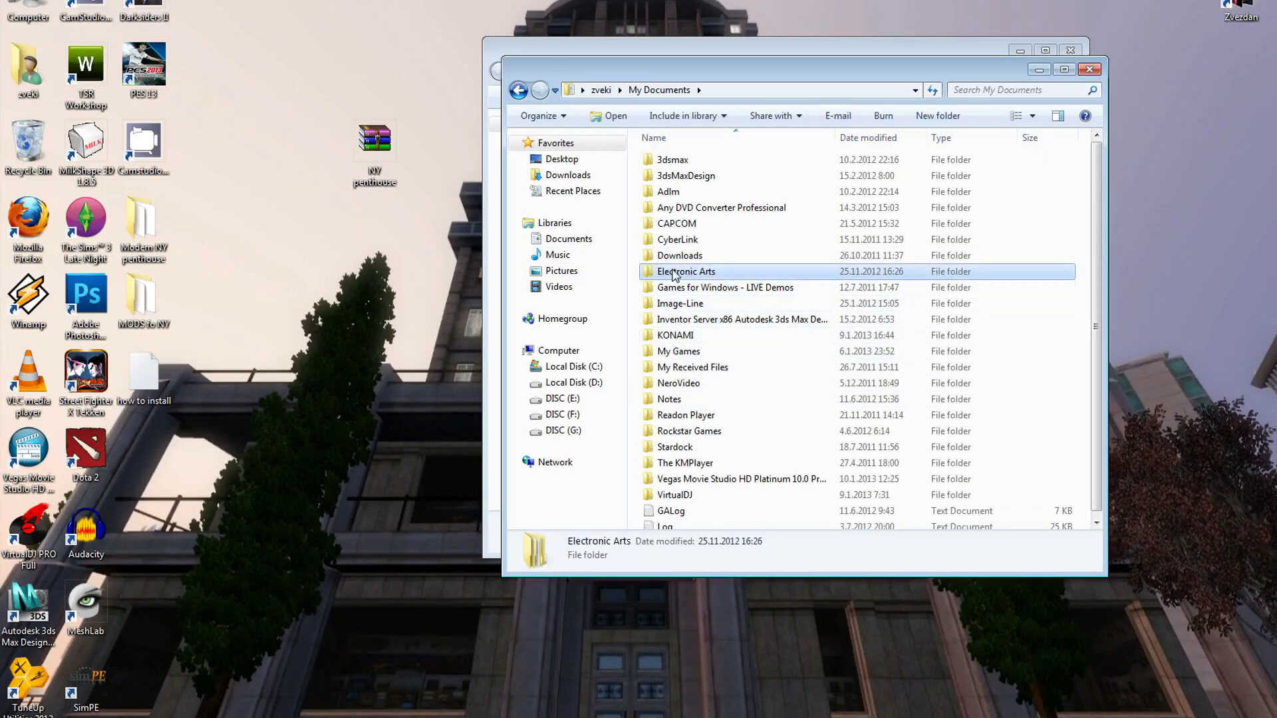
double_click(675, 273)
click(679, 176)
double_click(678, 177)
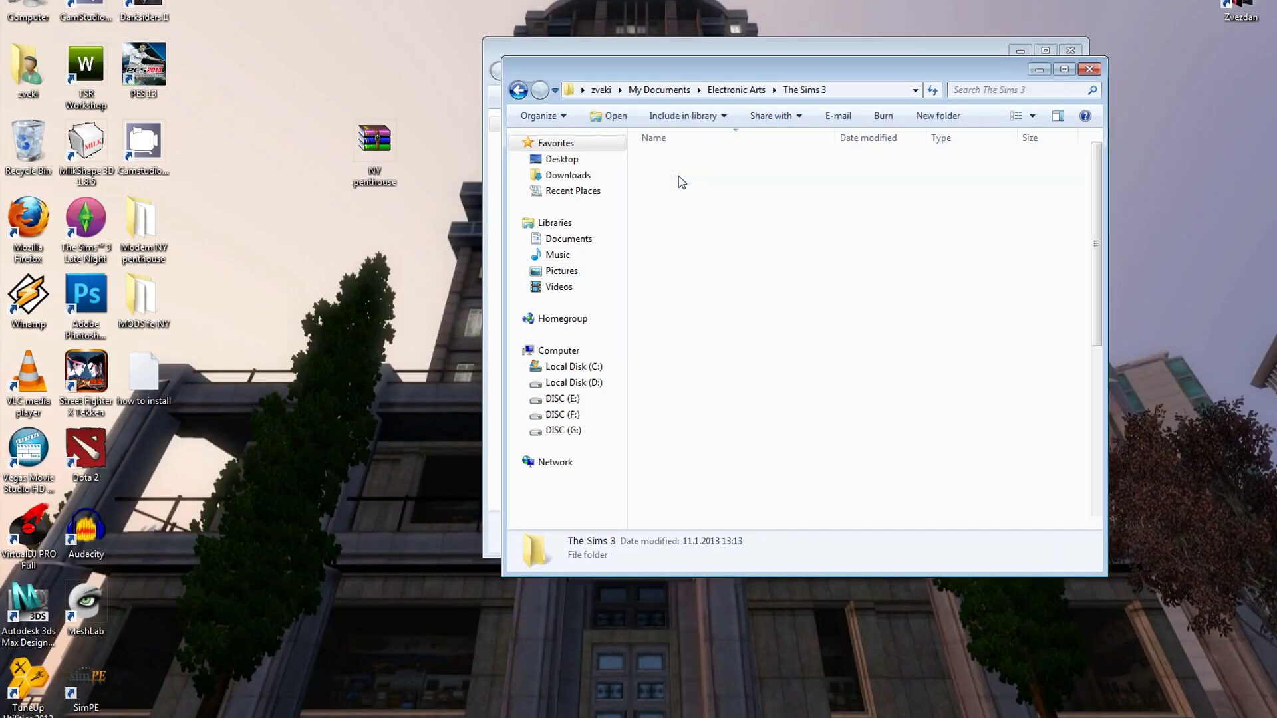
scroll(702, 219, down, 4)
click(687, 474)
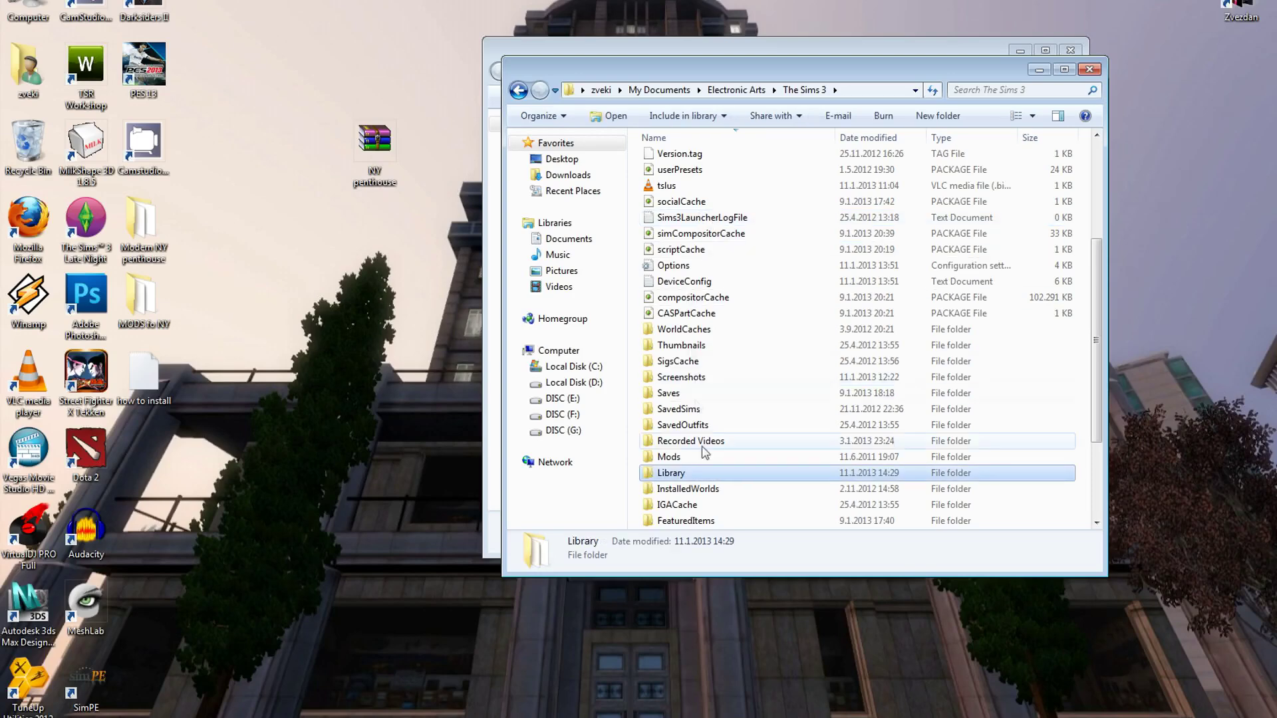
double_click(687, 474)
right_click(844, 286)
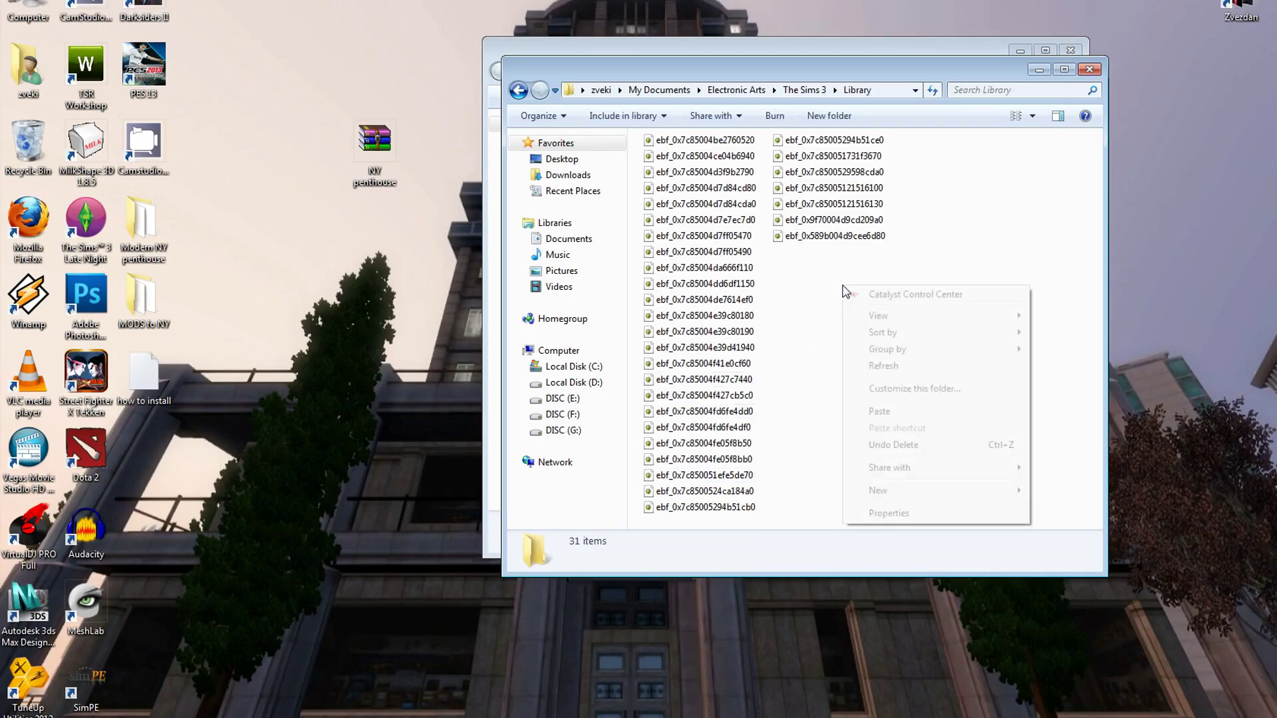
click(878, 412)
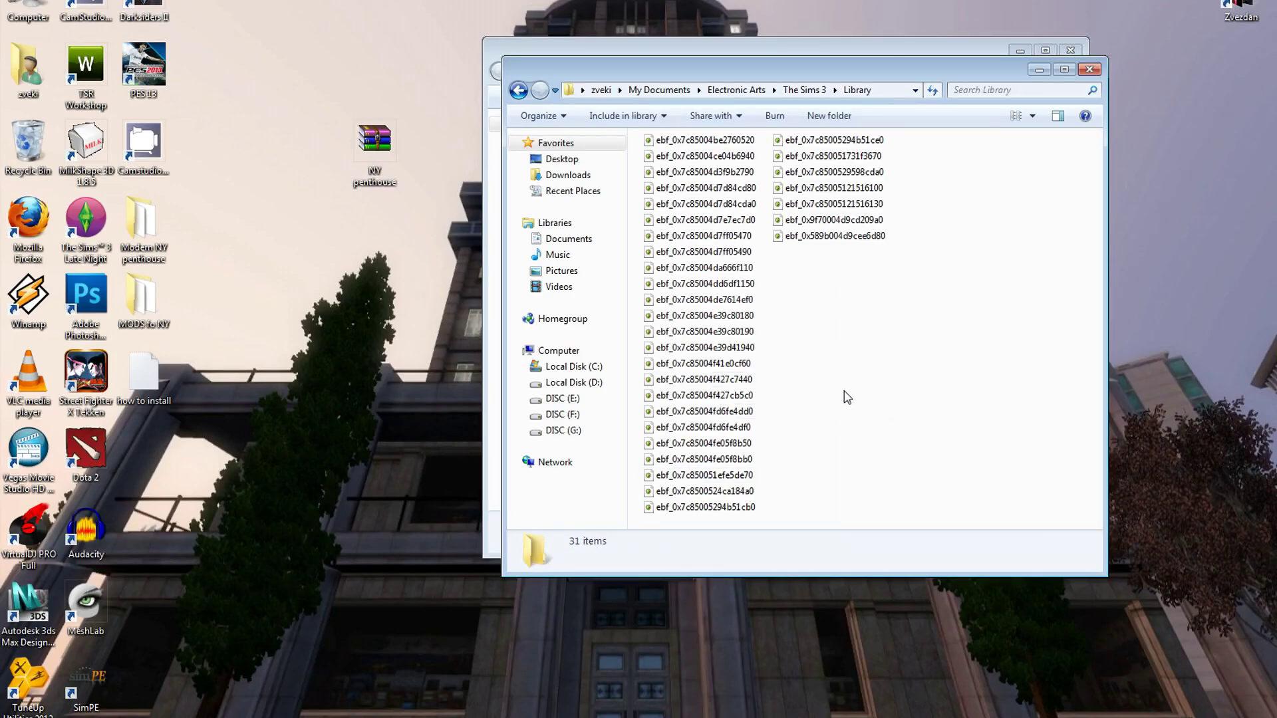
click(1062, 73)
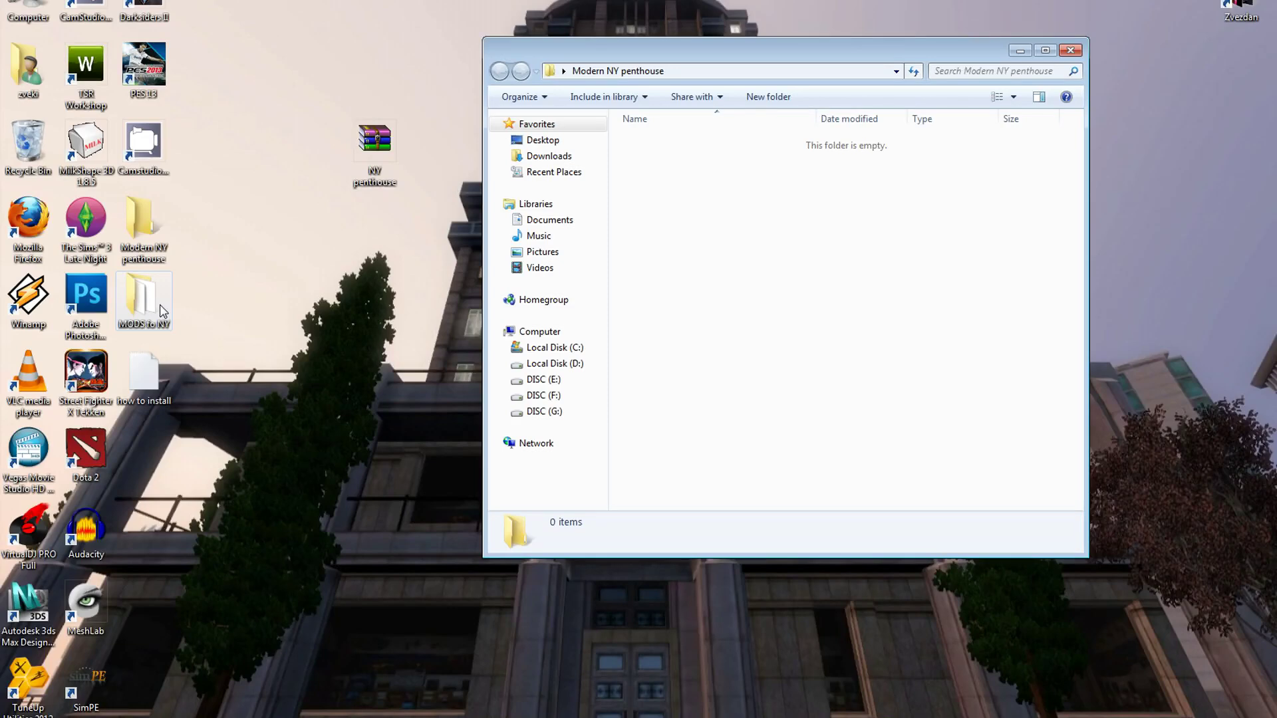
- Cut the MODS fo NY folder and start browsing from the zveki folder to My Documents
right_click(161, 311)
click(193, 622)
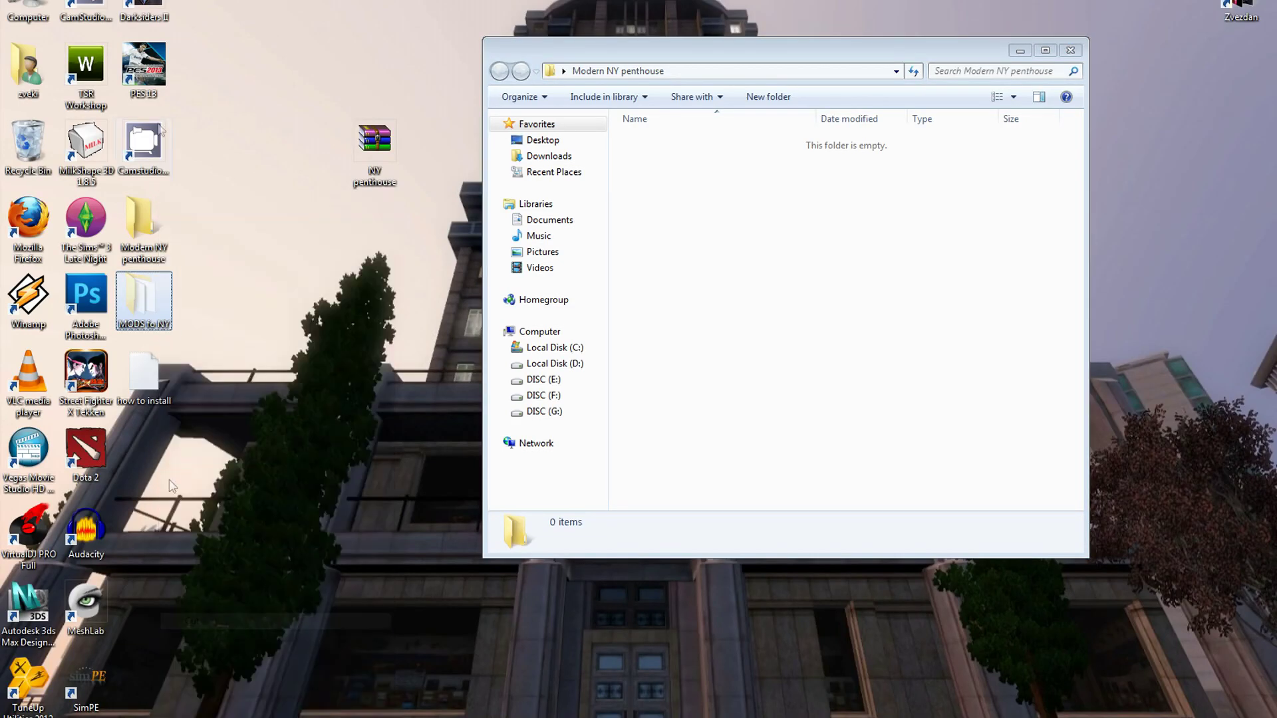
double_click(27, 66)
click(706, 412)
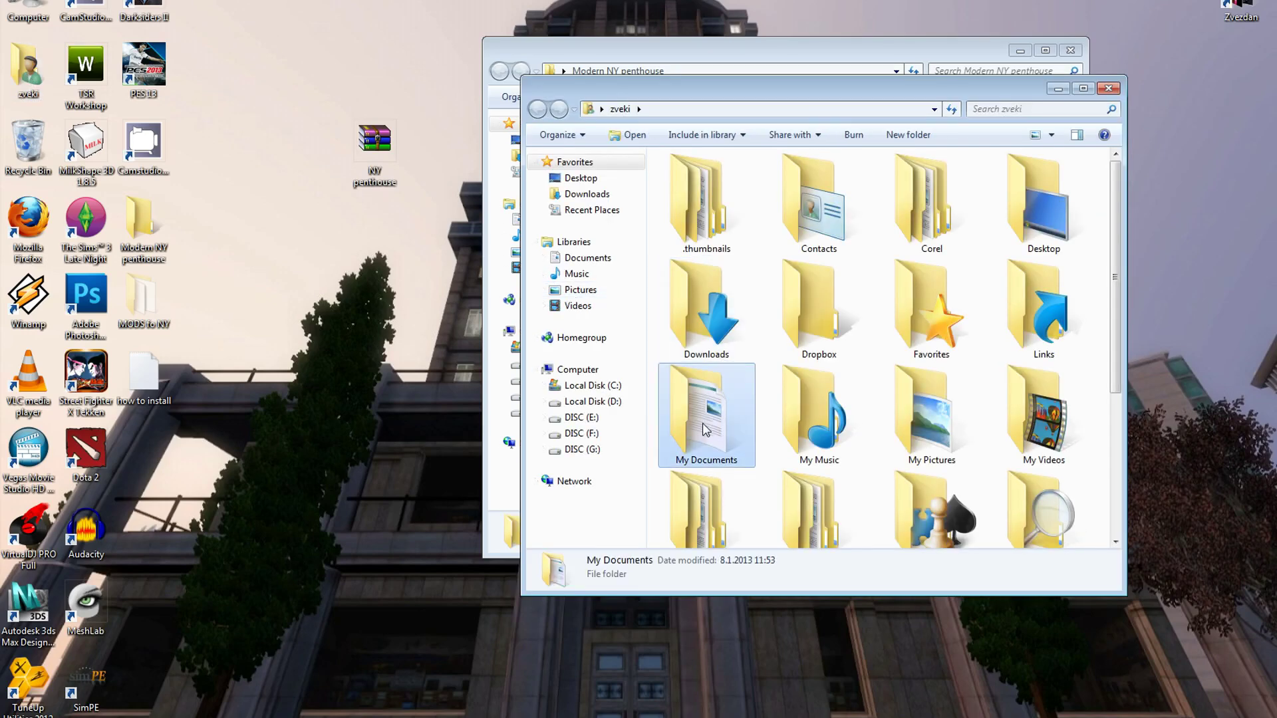
- Paste MODS fo NY into My Documents\Electronic Arts\The Sims 3\Mods\Packages
double_click(705, 425)
click(702, 292)
double_click(702, 293)
click(711, 199)
double_click(712, 198)
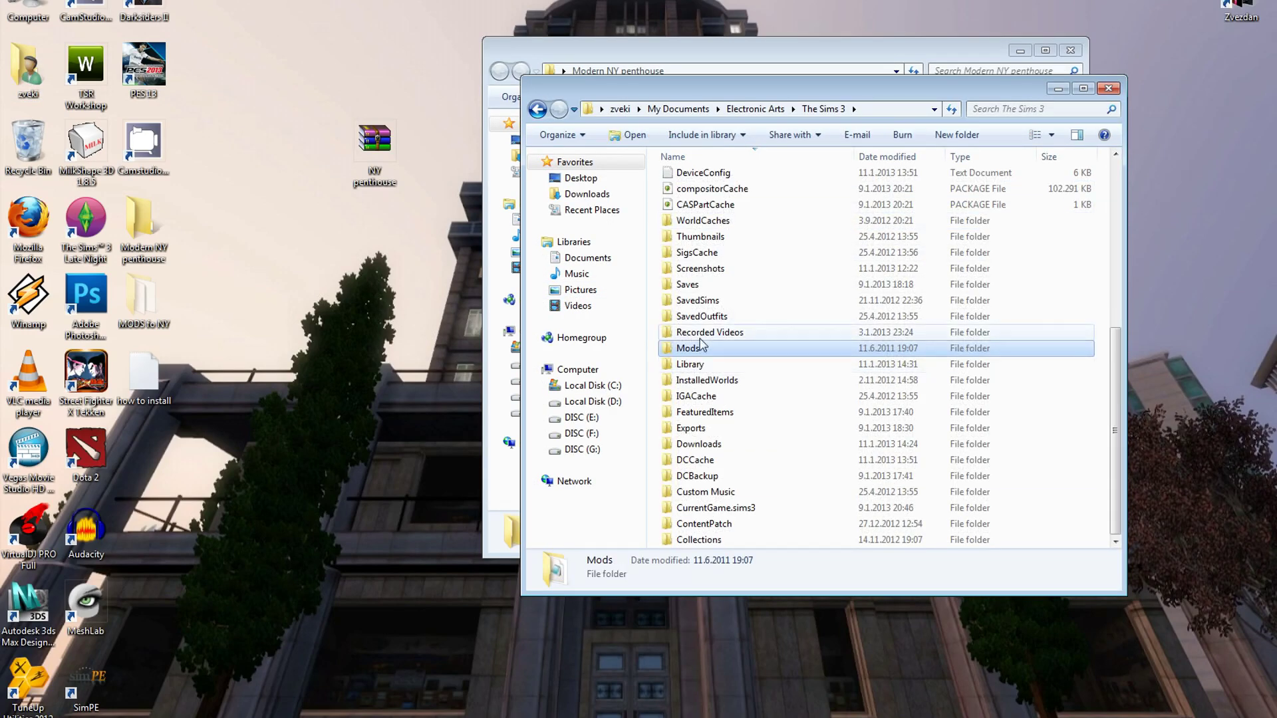
double_click(699, 350)
double_click(696, 197)
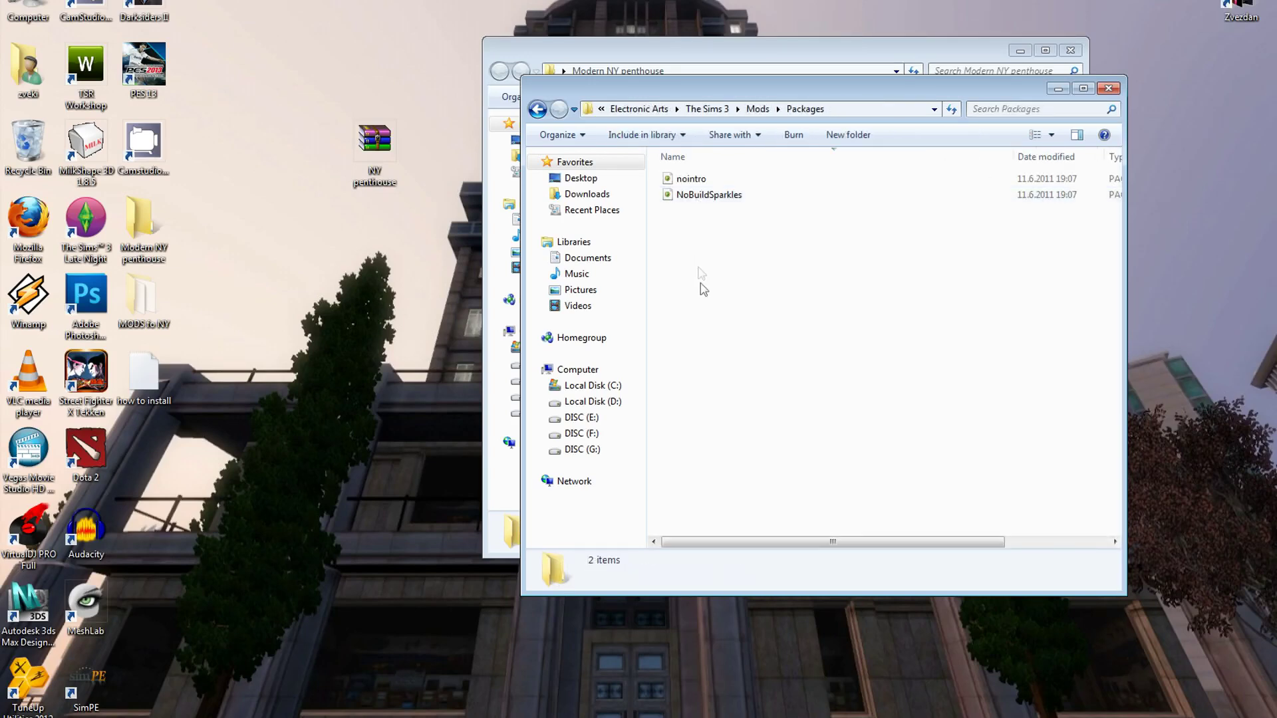
right_click(703, 285)
click(733, 412)
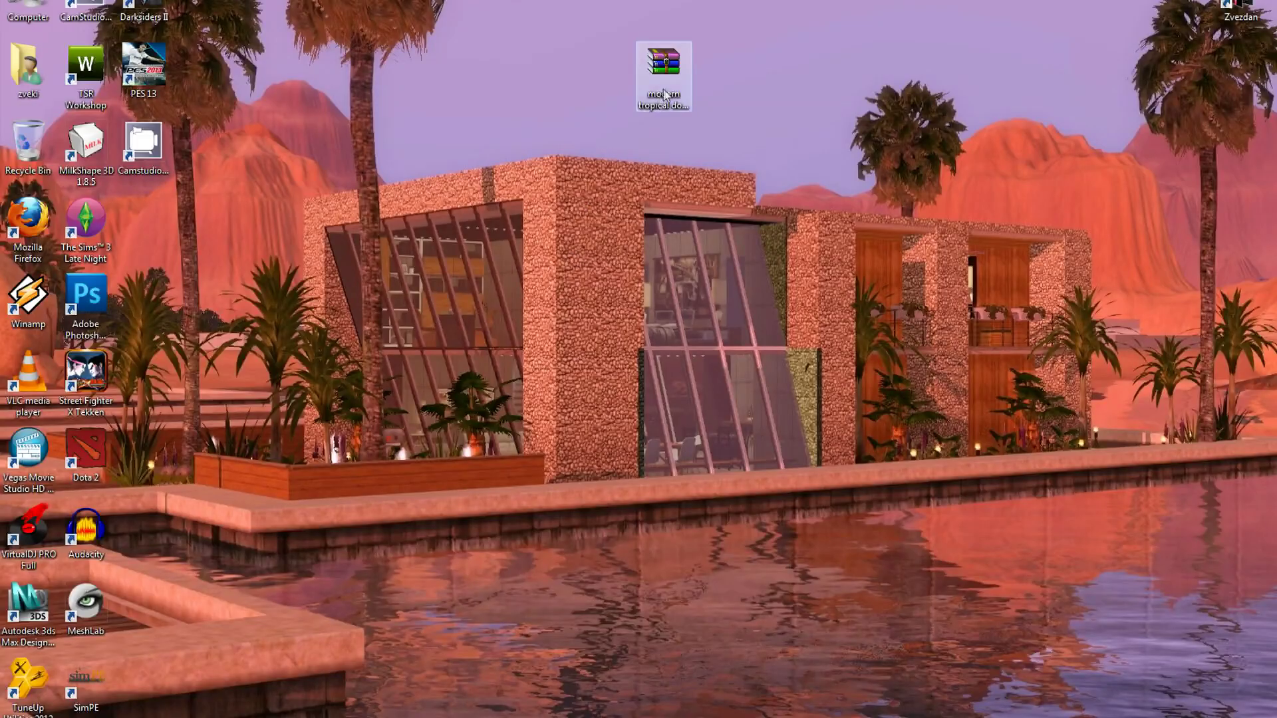
- Bring up the desktop context menu near the tropical dock house archive
right_click(652, 80)
- Extract the tropical dock house archive onto the desktop and open its folder
click(665, 93)
right_click(651, 57)
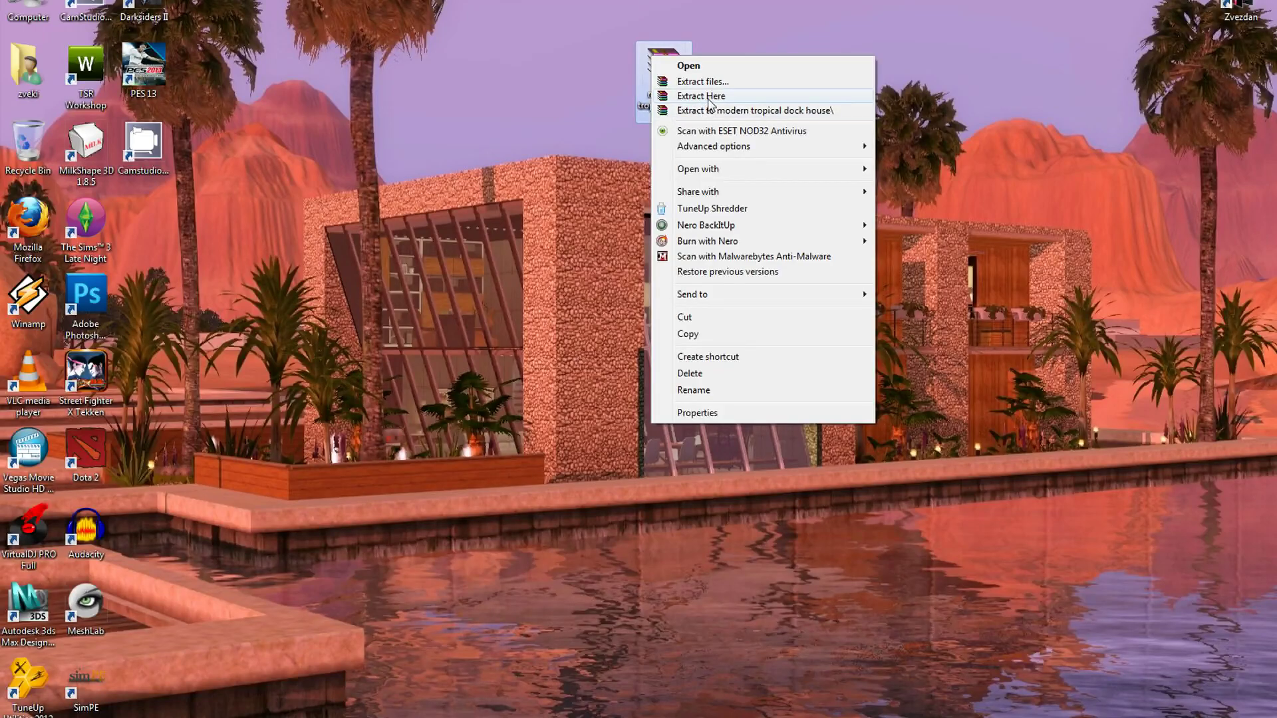
click(708, 96)
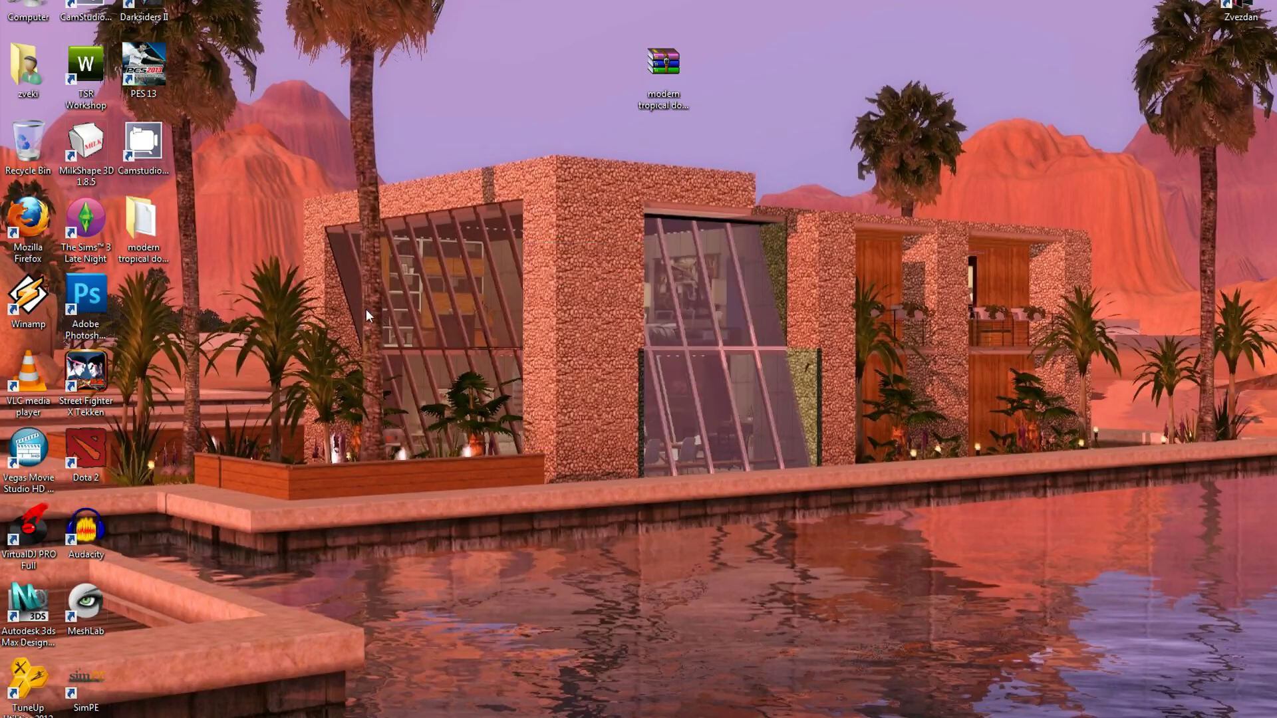
double_click(142, 226)
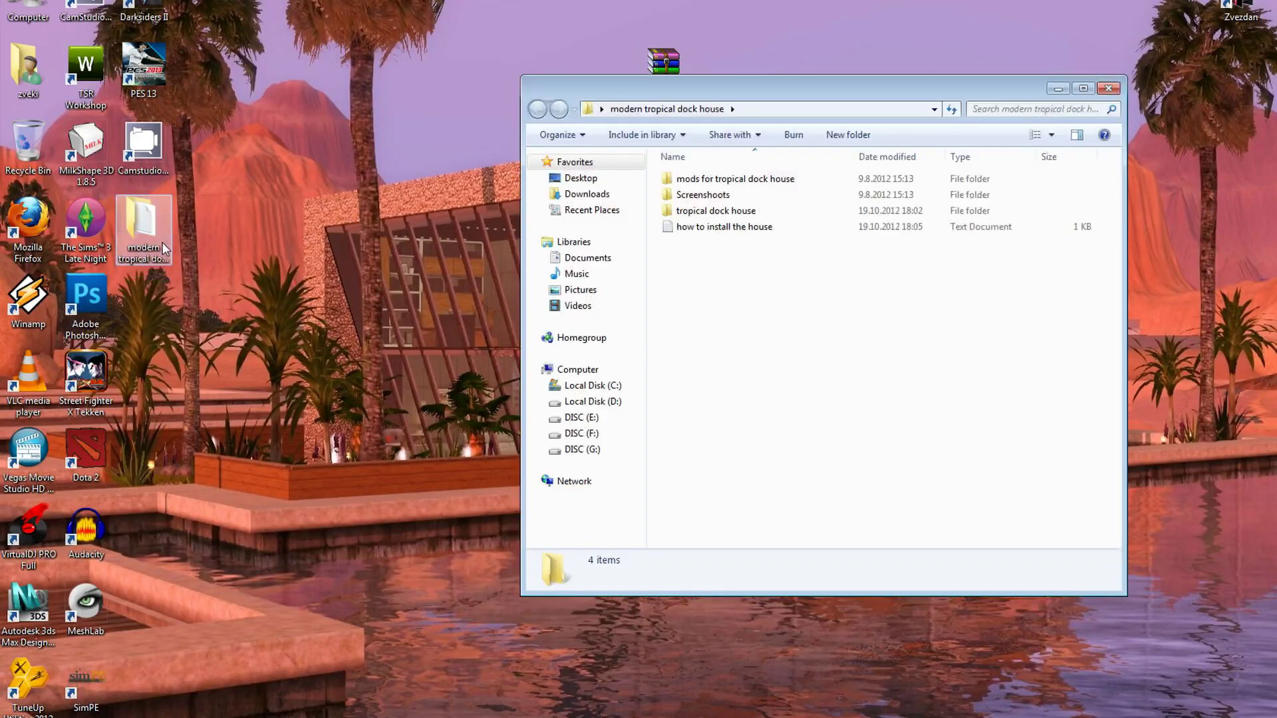
- Cut the mods for tropical dock house folder
click(772, 179)
right_click(772, 178)
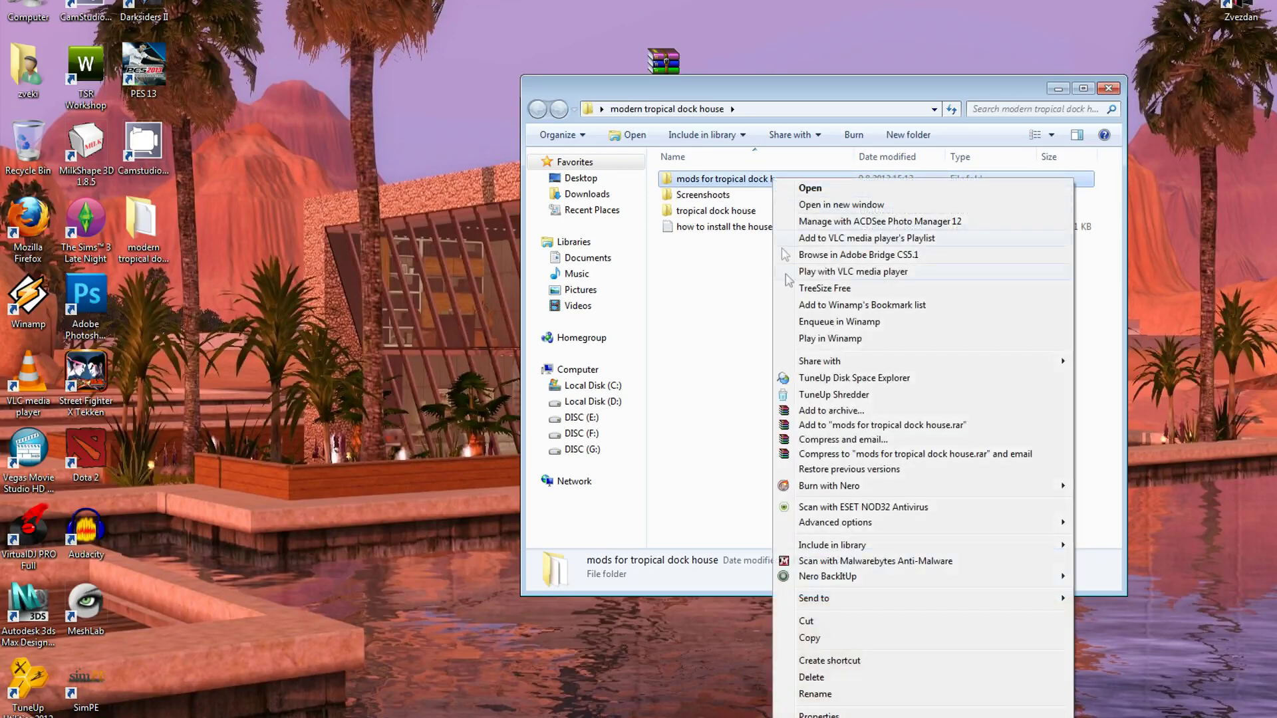
click(808, 623)
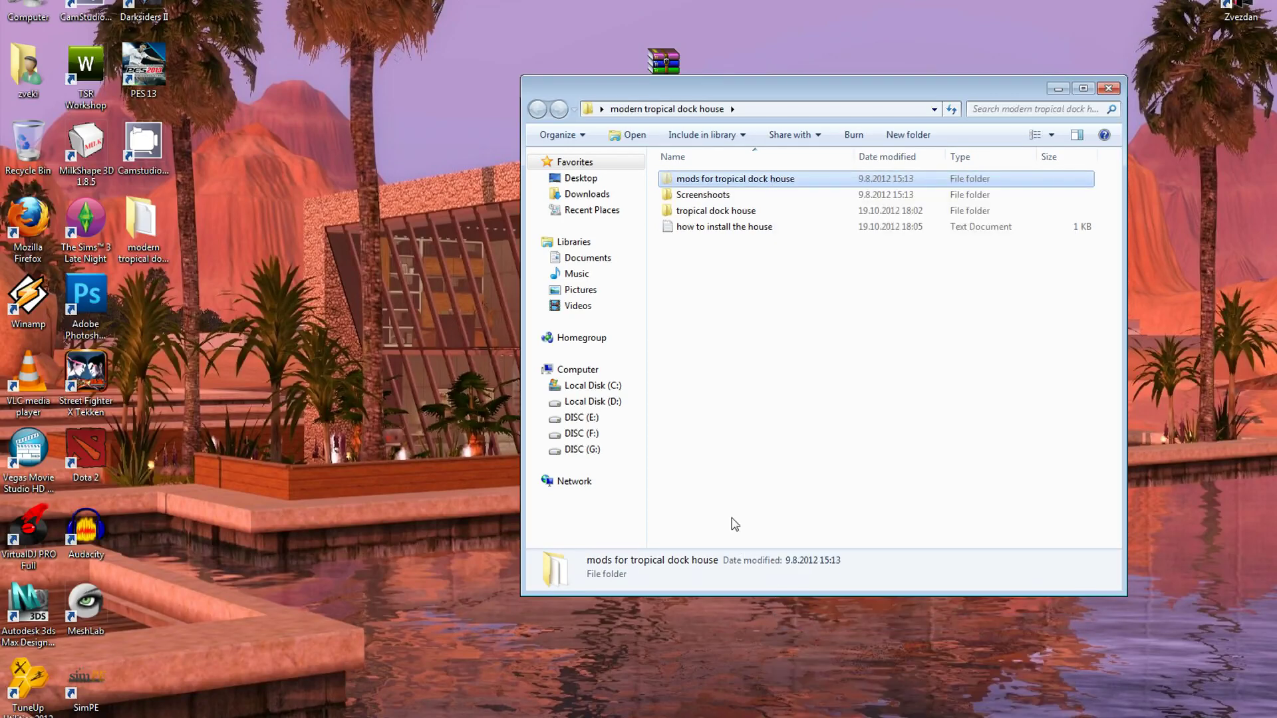
- Paste it into My Documents\Electronic Arts\The Sims 3\Mods\Packages and close the window
double_click(15, 89)
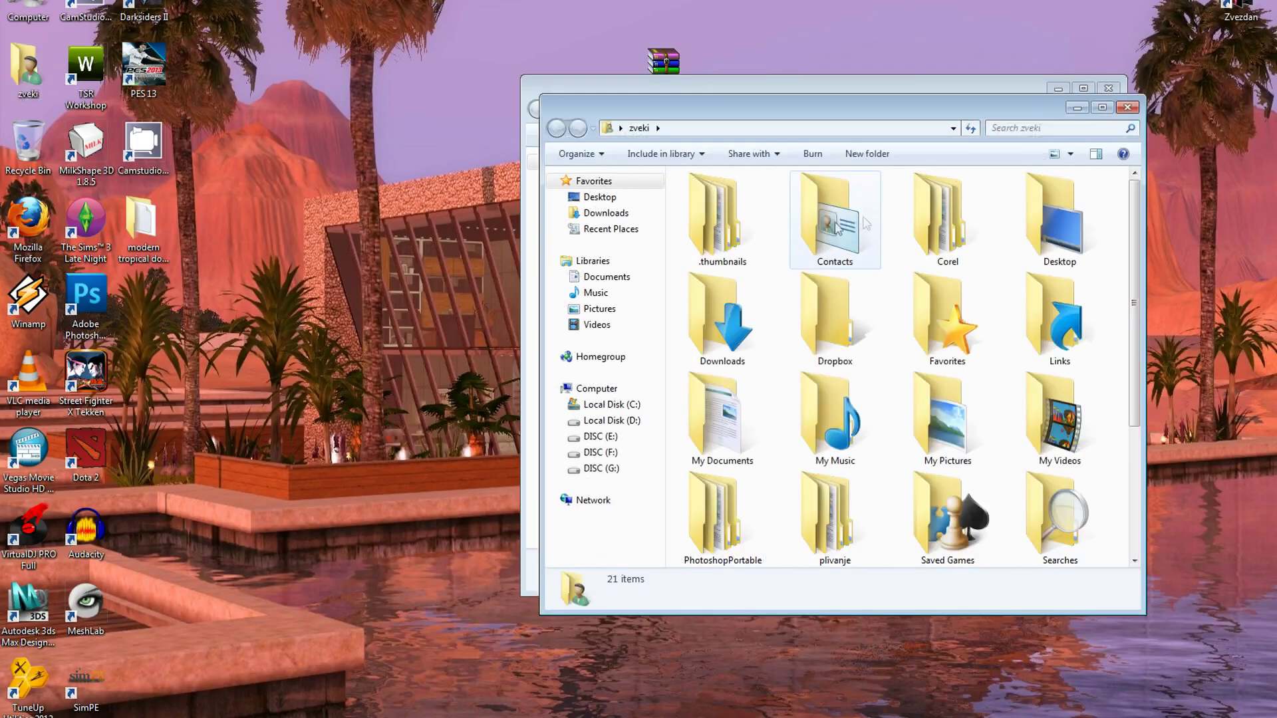
double_click(750, 384)
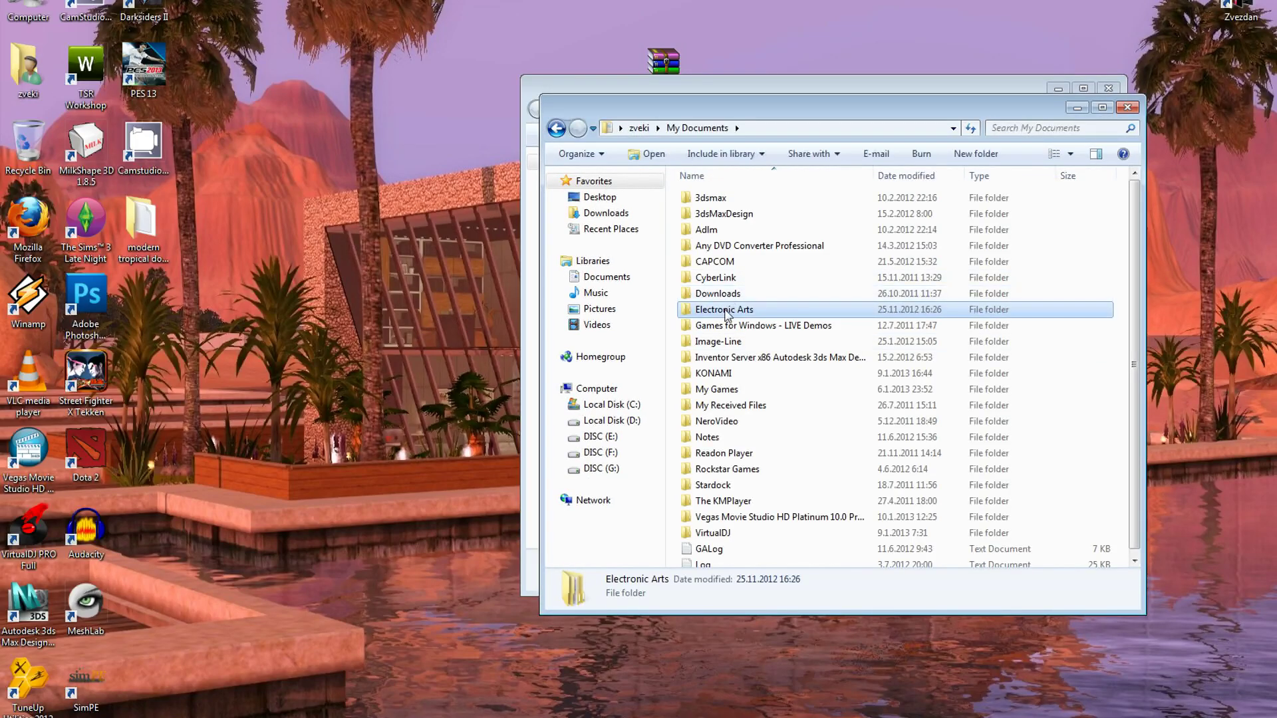
double_click(728, 311)
double_click(711, 215)
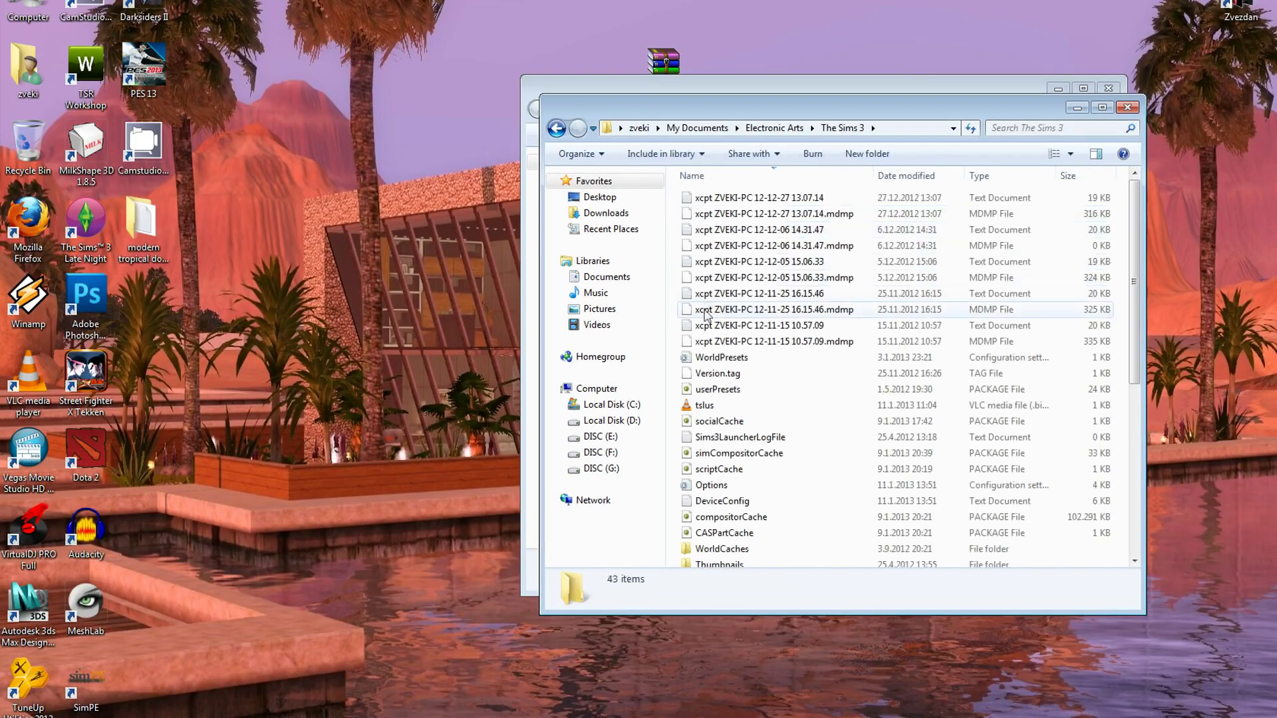
scroll(705, 426, down, 6)
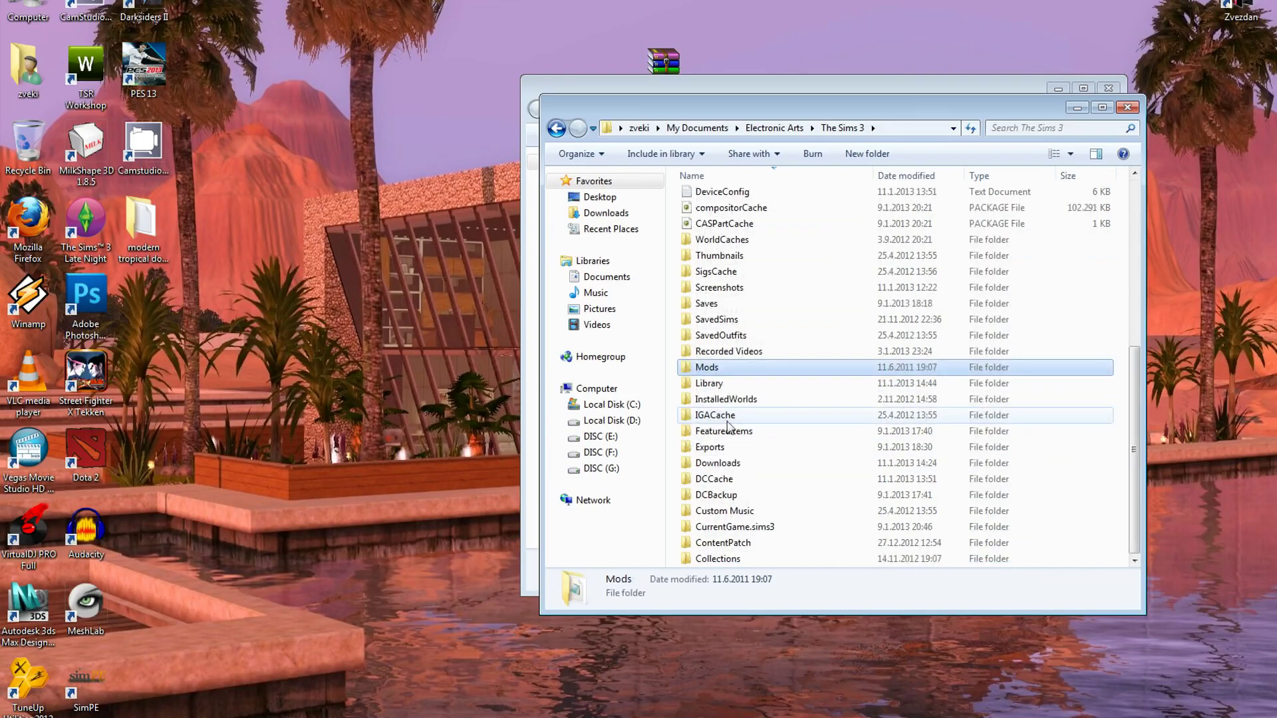
double_click(711, 370)
double_click(719, 213)
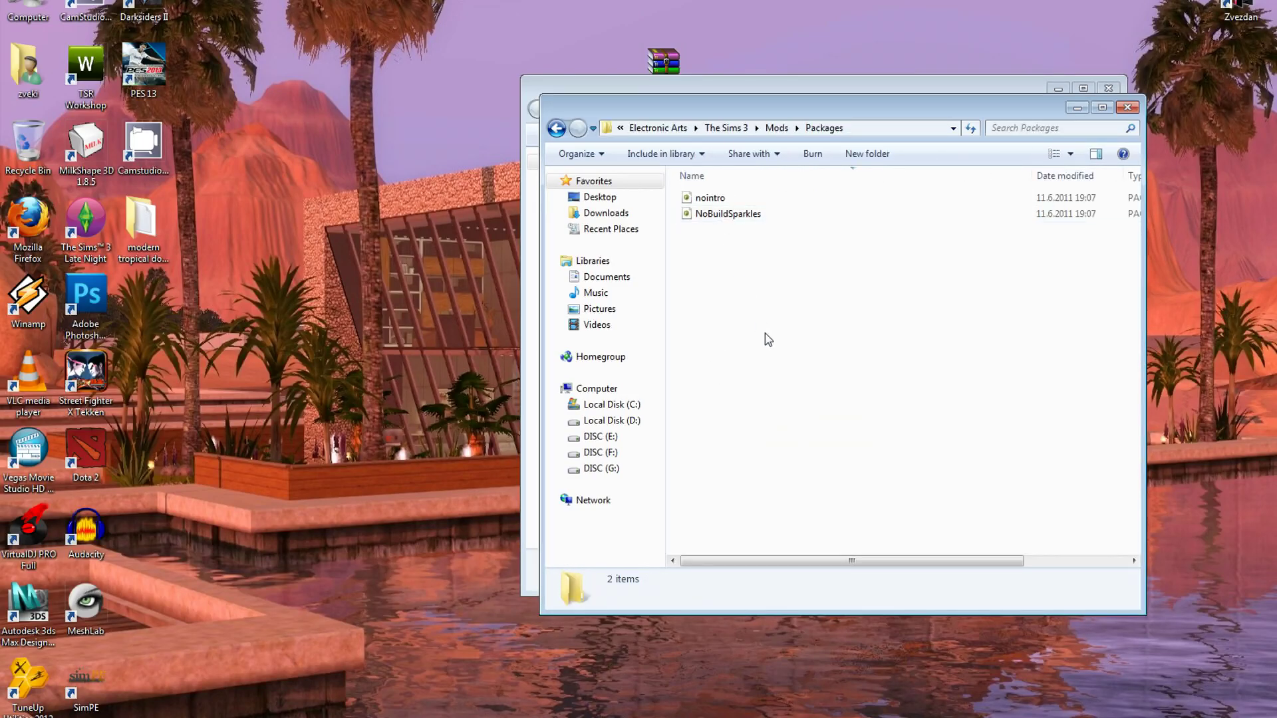
key(ctrl+v)
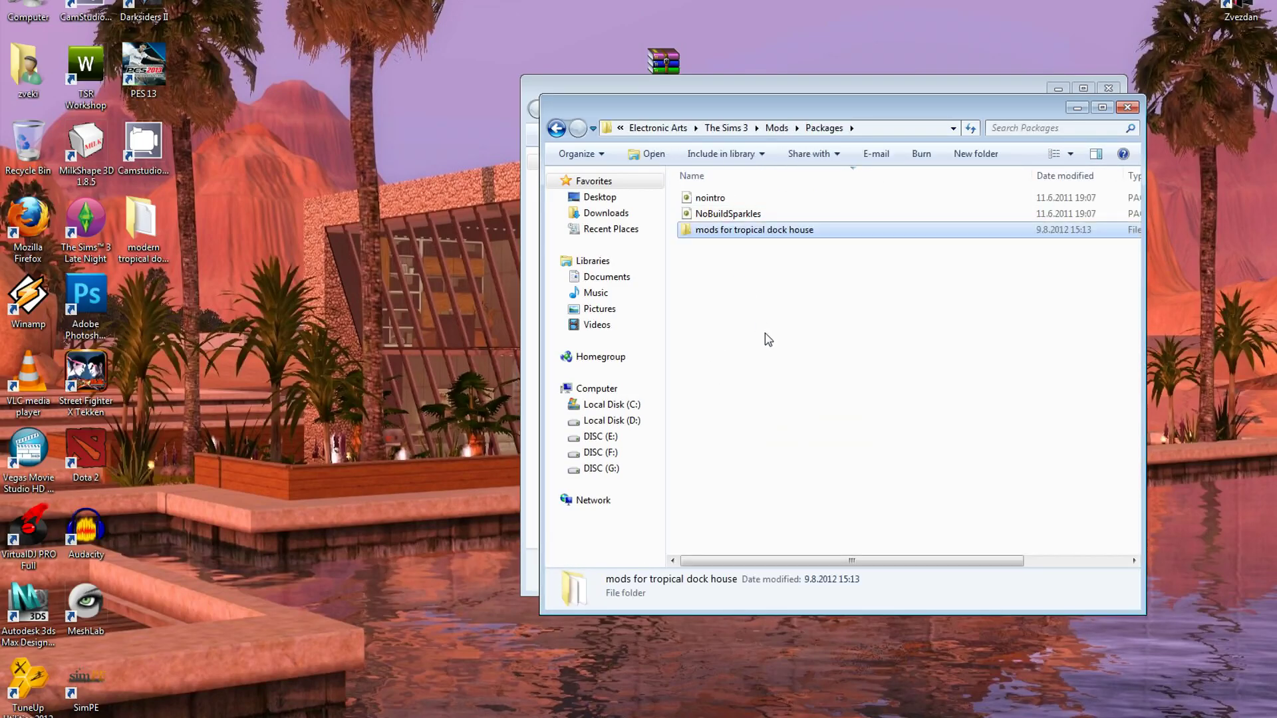
click(1127, 107)
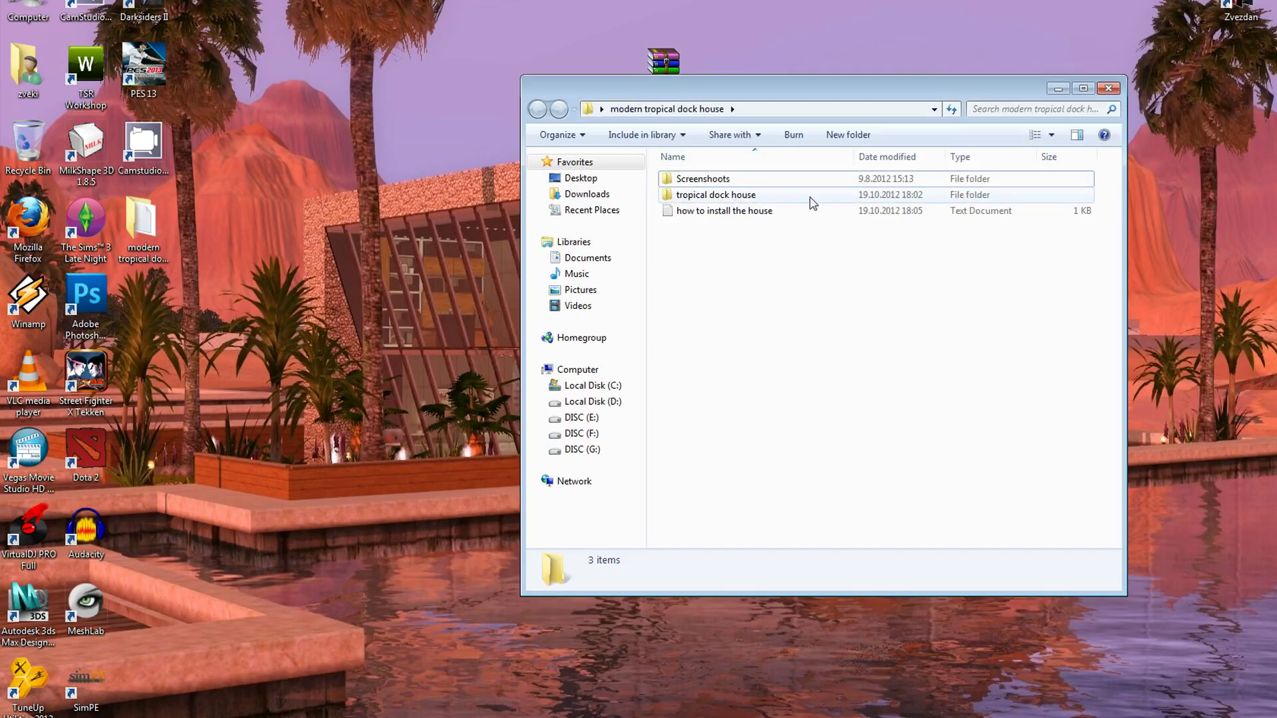
- Open the tropical dock house folder and copy all 225 lot files
double_click(754, 197)
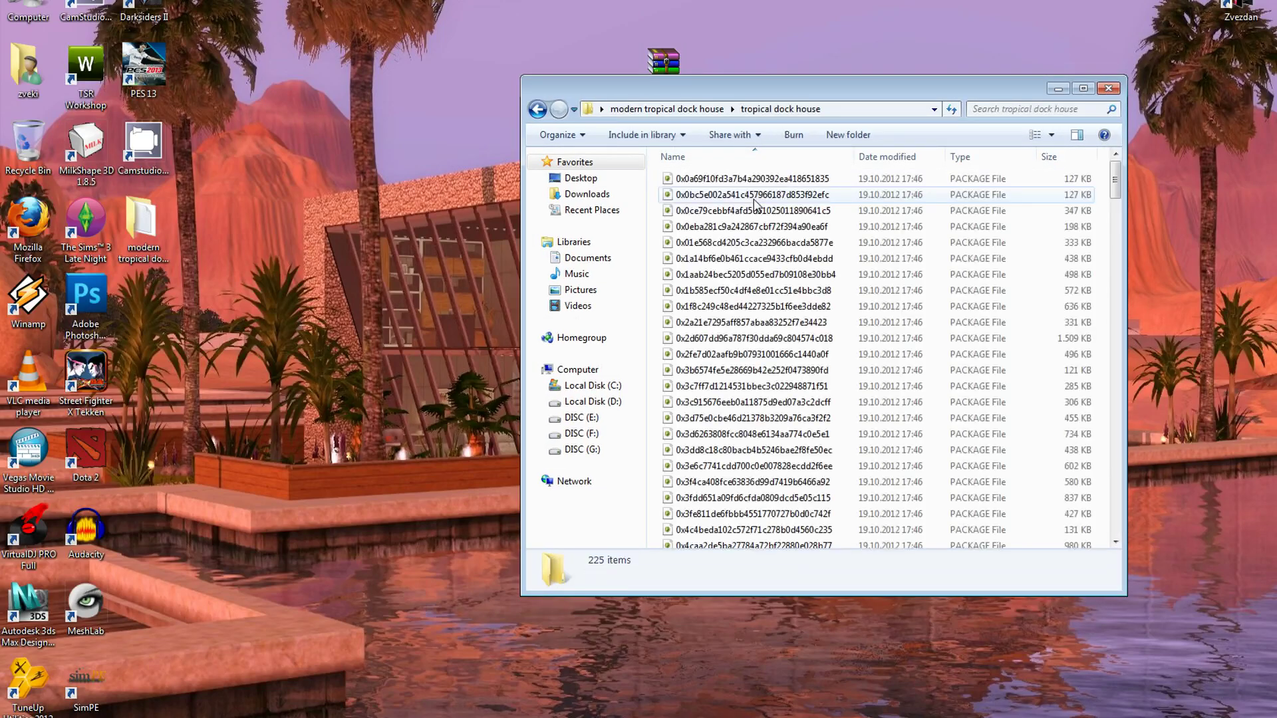
key(ctrl+a)
right_click(735, 250)
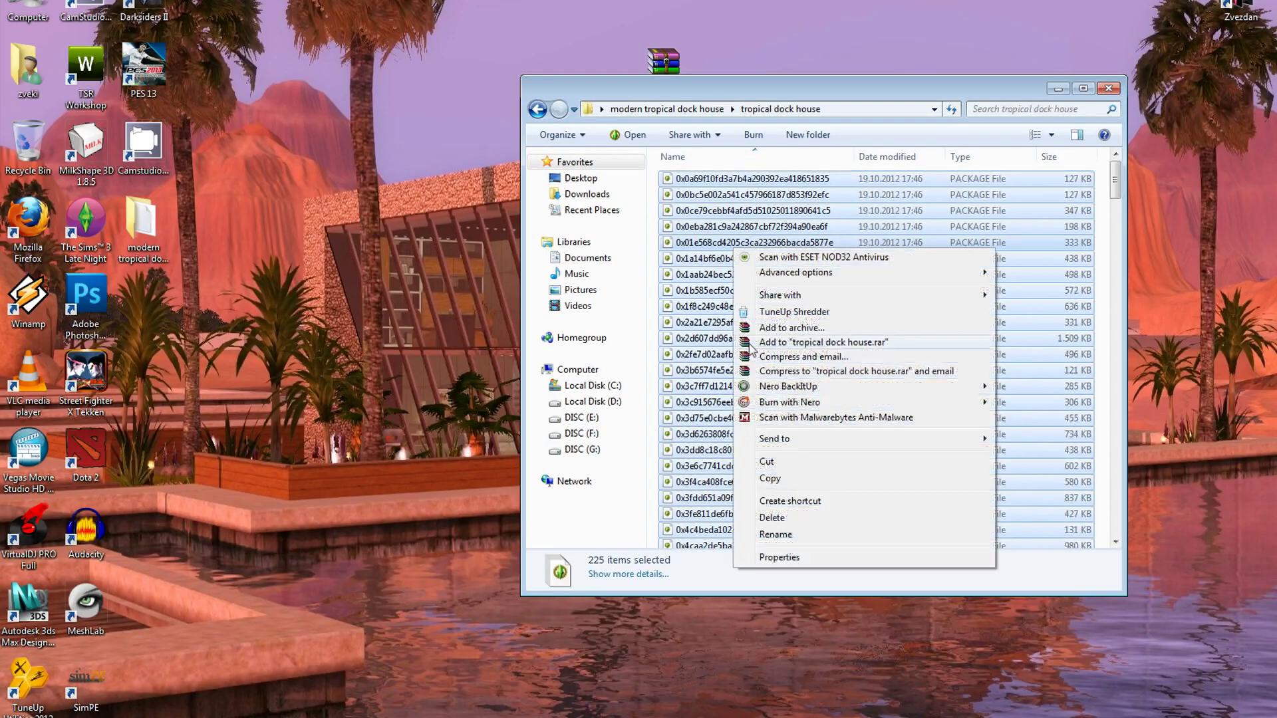
click(770, 478)
- Open zveki\My Documents\Electronic Arts\The Sims 3\Library
click(23, 80)
double_click(23, 80)
double_click(747, 428)
click(743, 328)
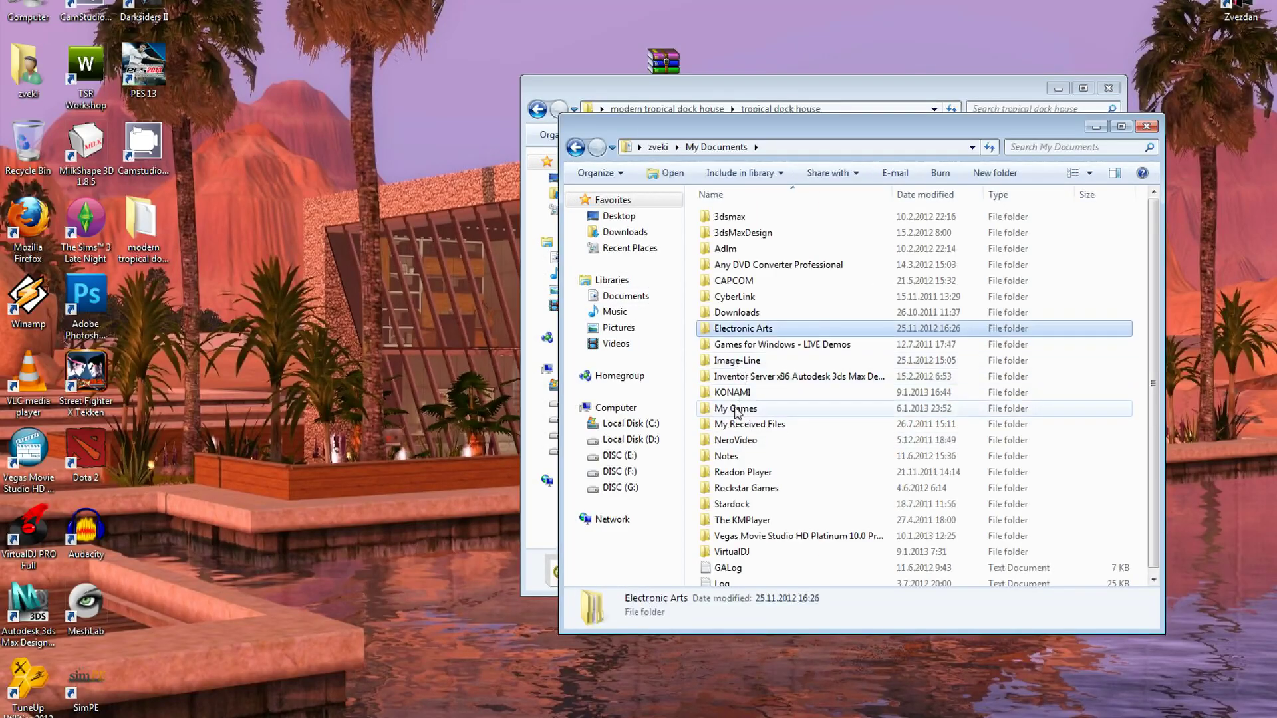
double_click(735, 330)
double_click(731, 235)
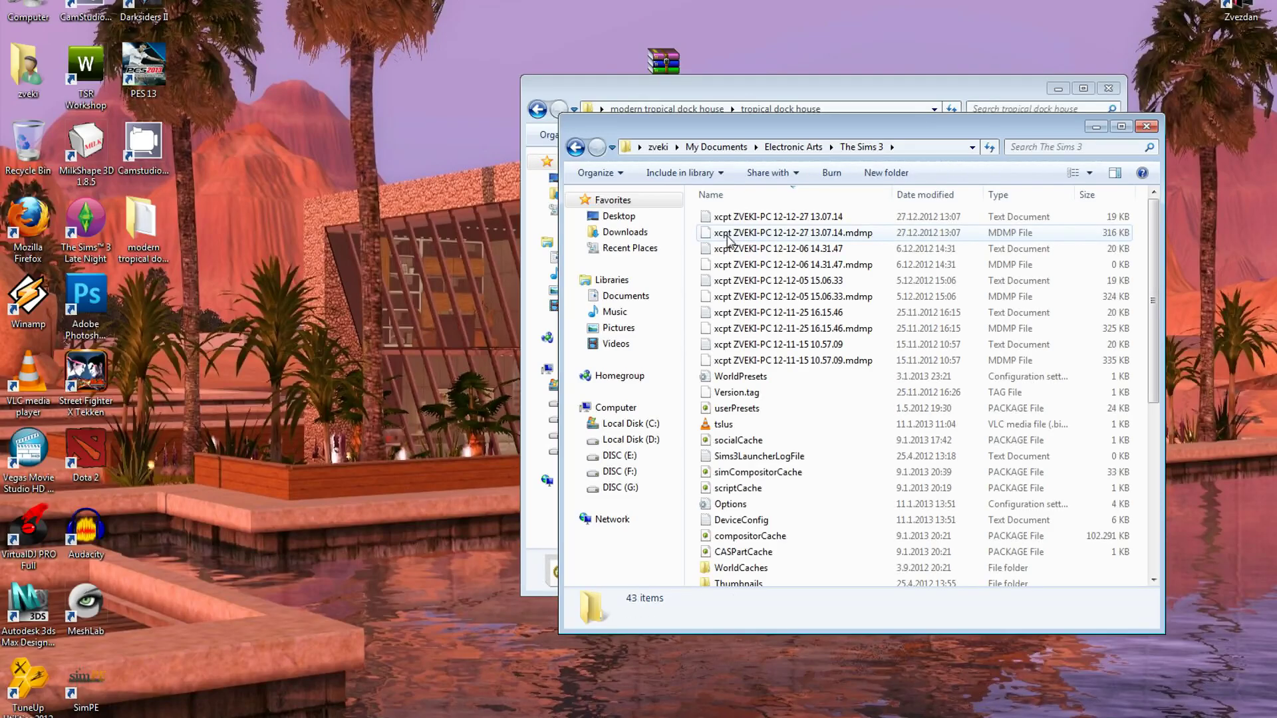
scroll(731, 252, down, 6)
click(742, 403)
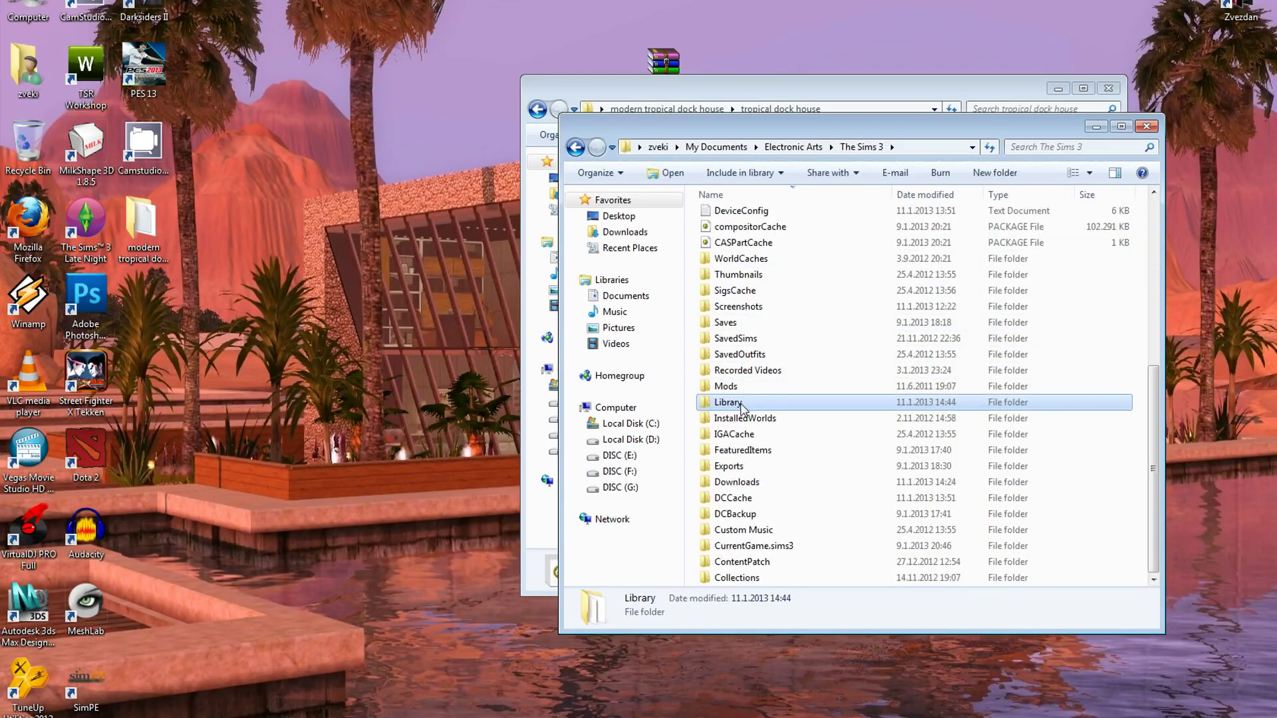
double_click(742, 405)
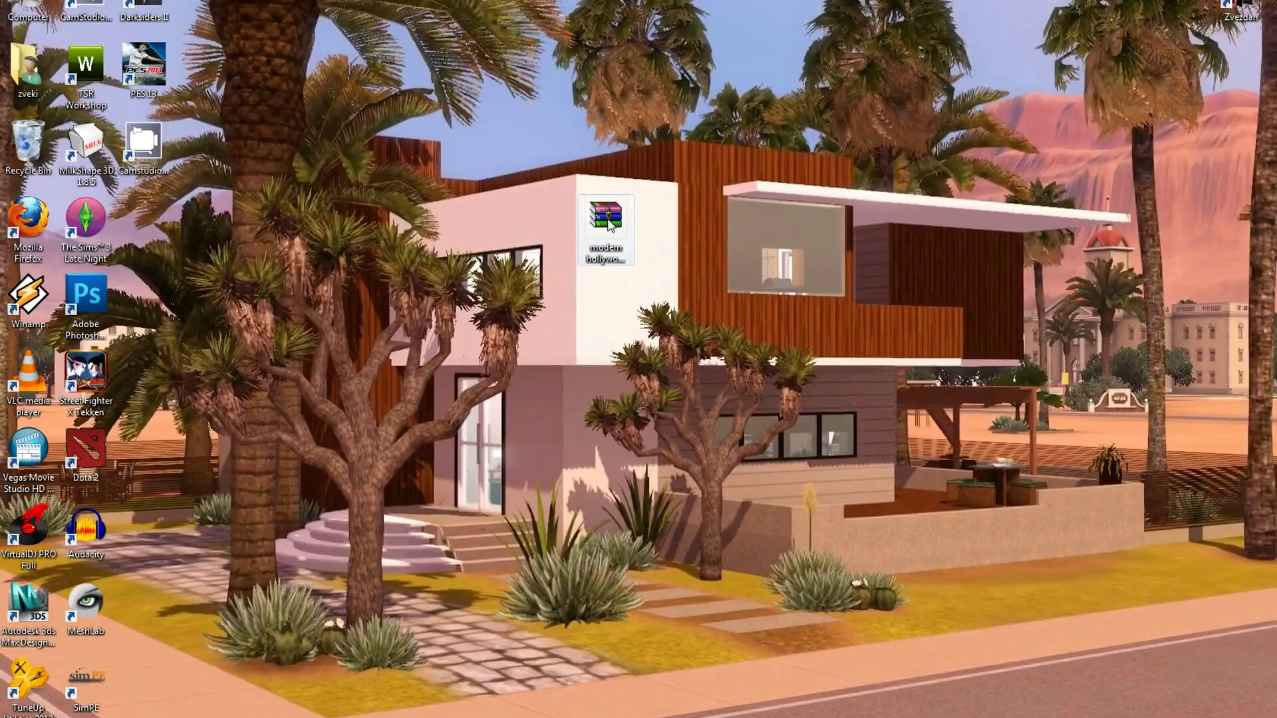
- Extract the Hollywood mansion archive onto the desktop and cut its requred mods folder
right_click(610, 225)
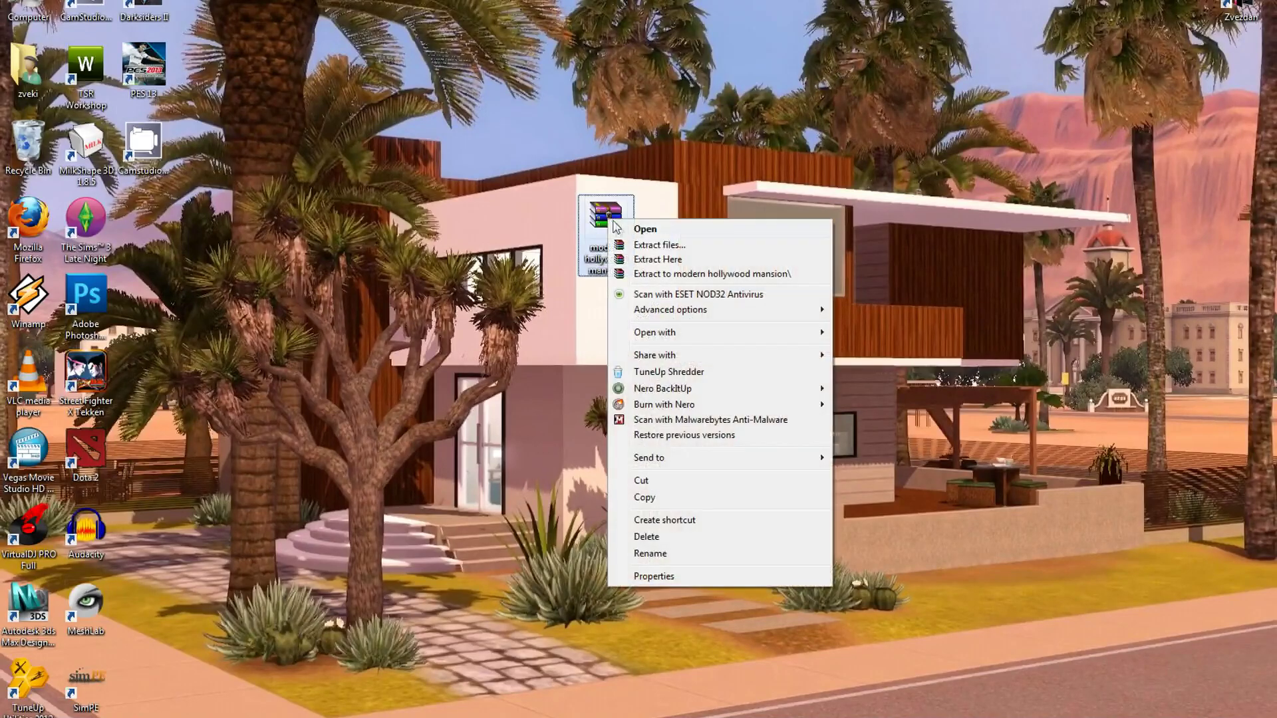
click(657, 266)
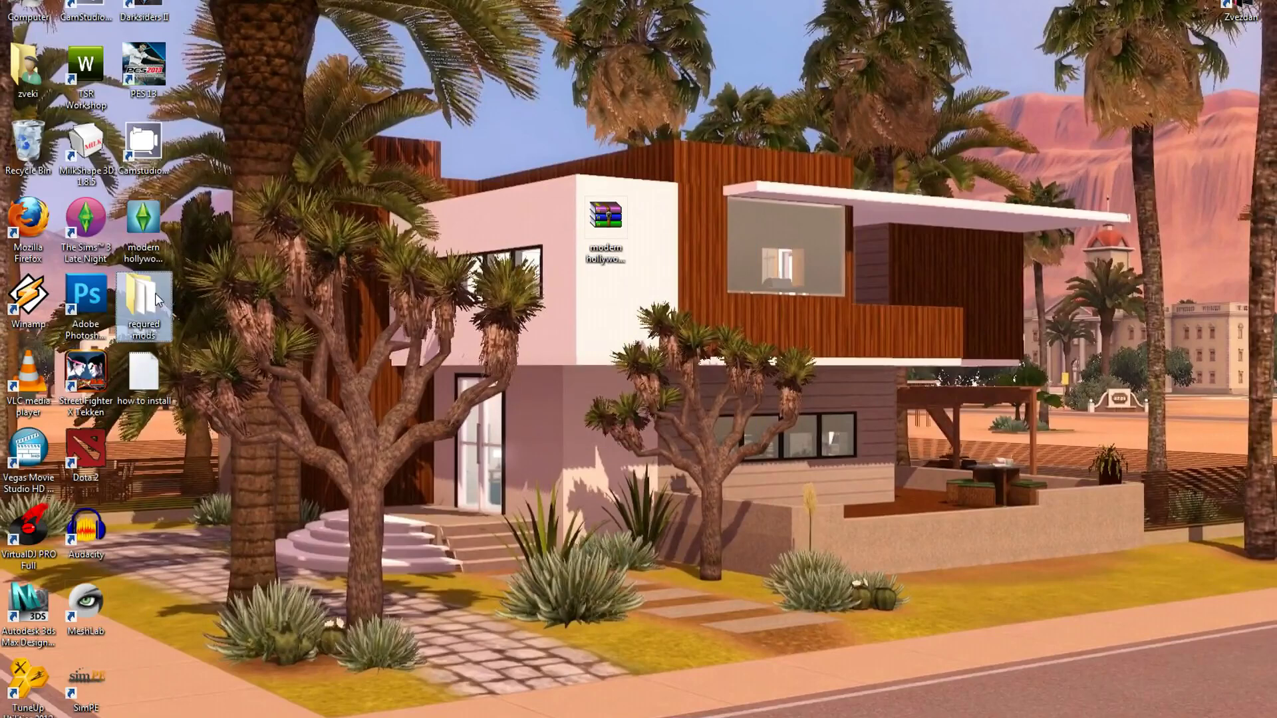
right_click(153, 304)
click(180, 617)
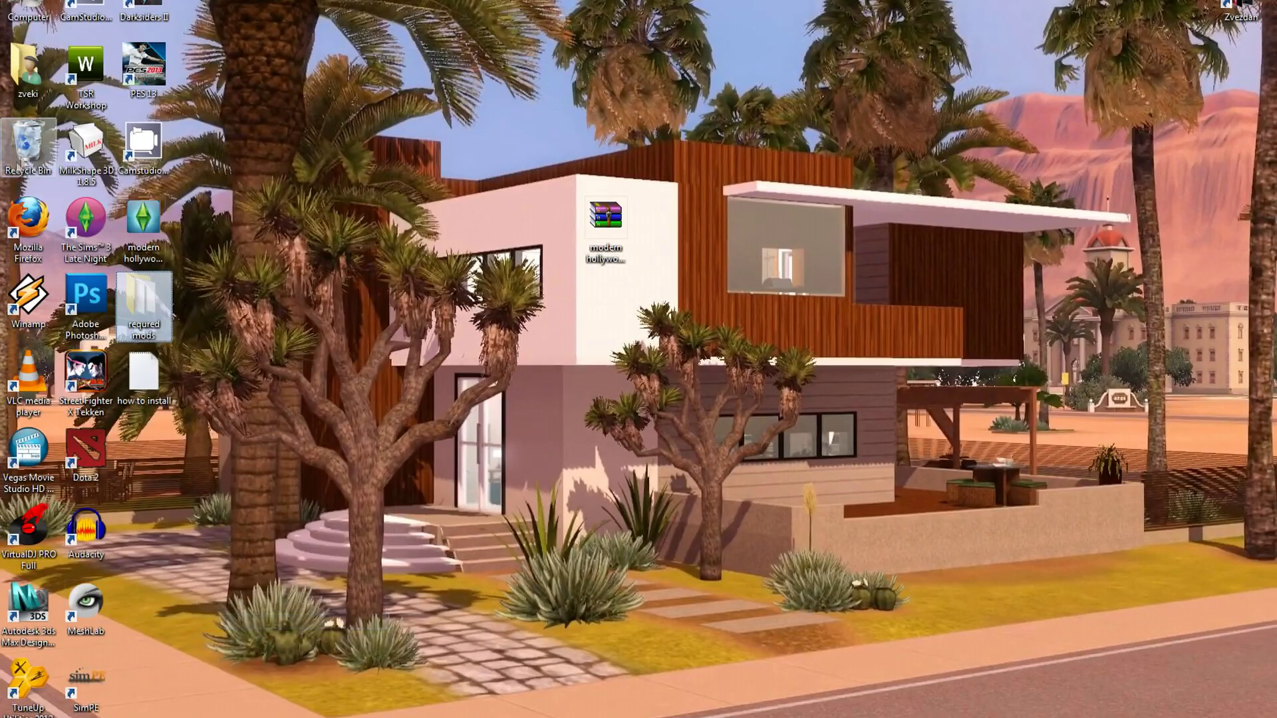
- Paste the requred mods folder into My Documents\Electronic Arts\The Sims 3\Mods\Packages
click(25, 93)
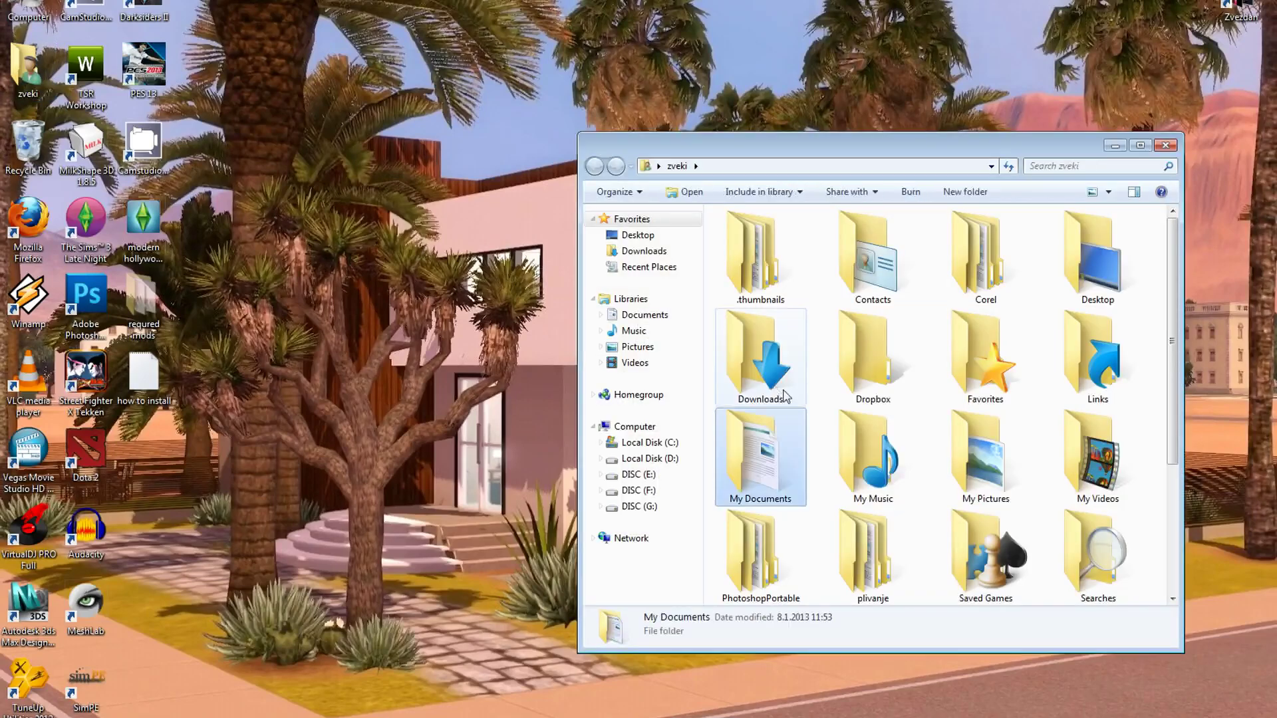
double_click(778, 452)
double_click(766, 351)
double_click(739, 253)
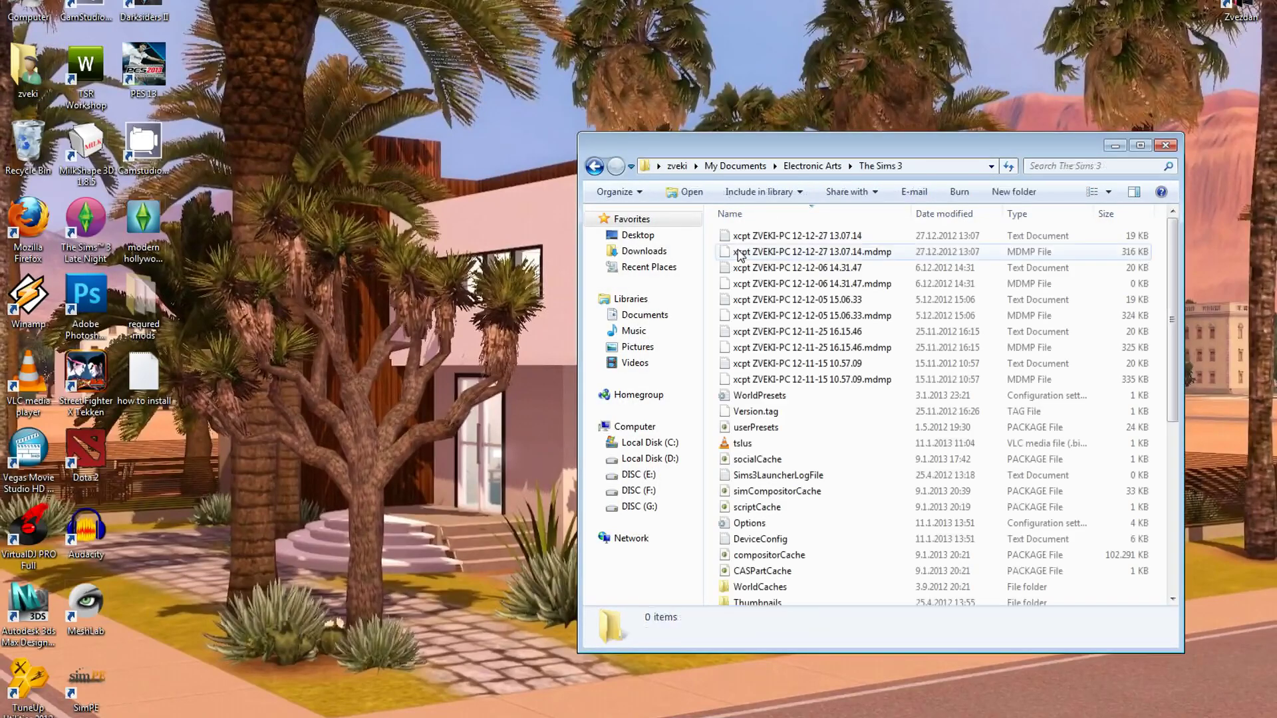
scroll(778, 409, down, 6)
click(780, 407)
double_click(777, 407)
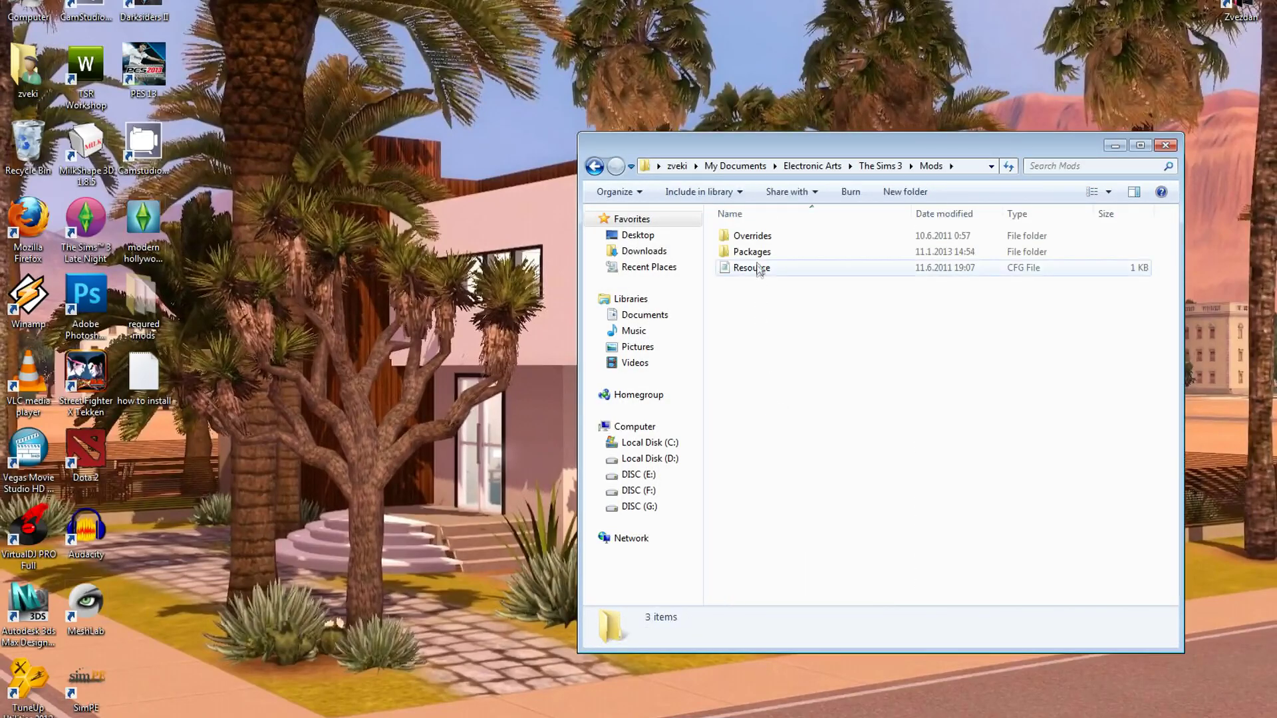
double_click(757, 253)
right_click(781, 304)
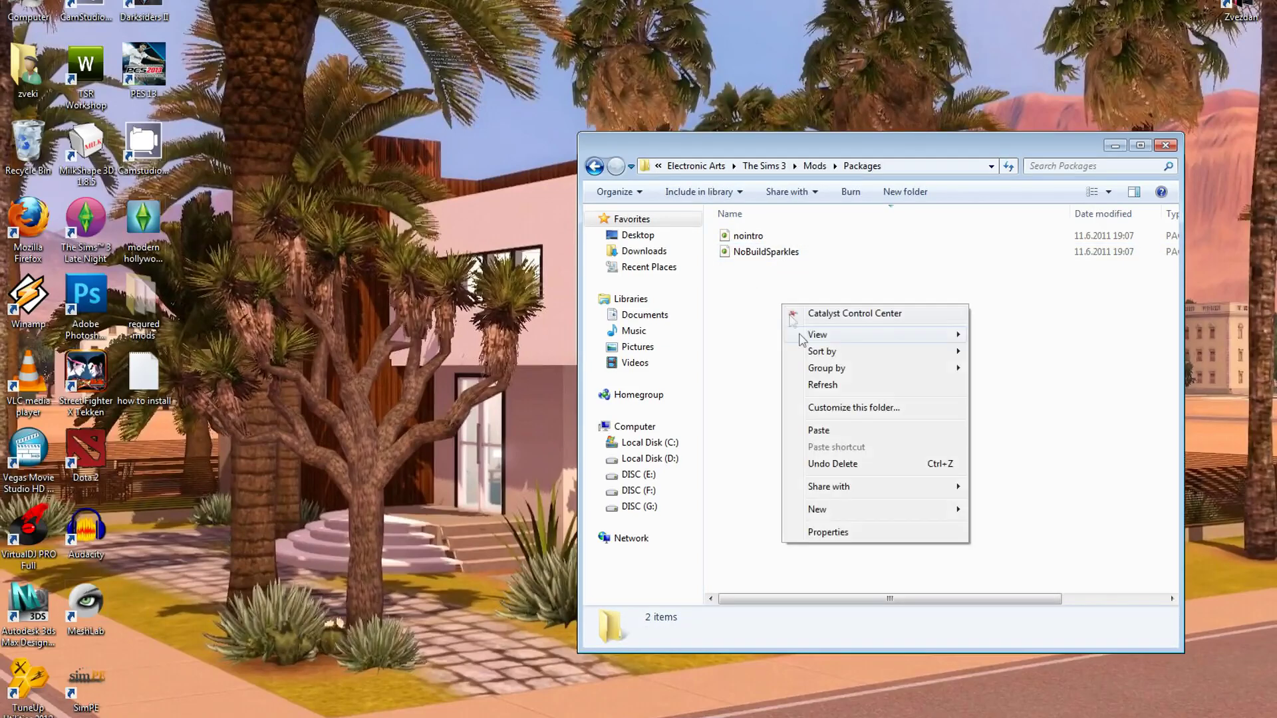
click(838, 432)
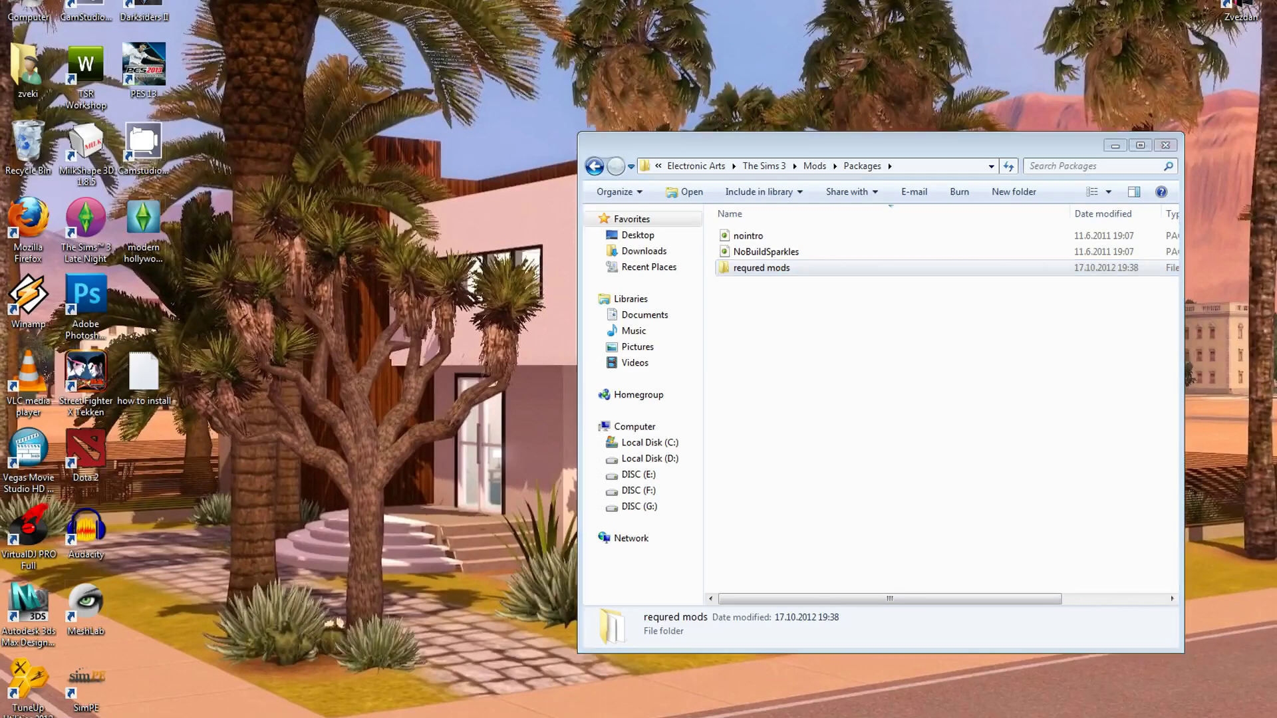
- Close the Packages window and select the modern hollywood mansion file on the desktop
key(alt+F4)
click(167, 231)
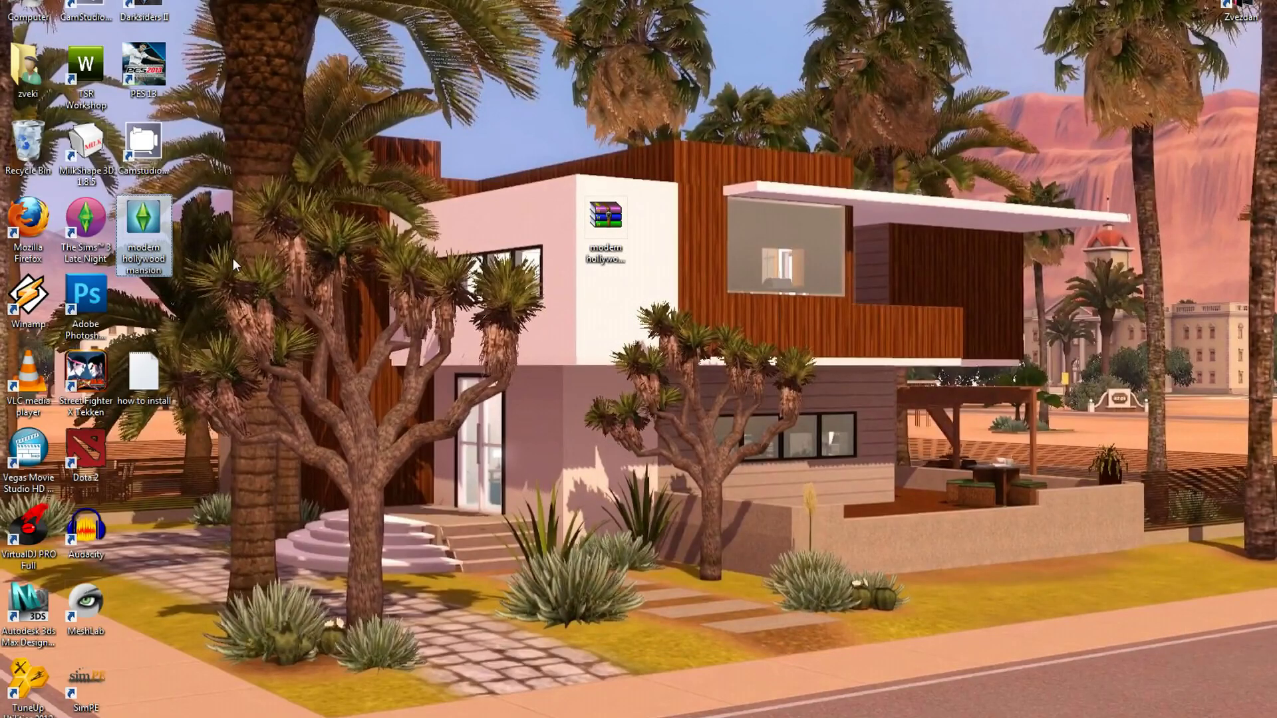
right_click(161, 253)
- Cut the modern hollywood mansion file and paste it into zveki\My Documents\Electronic Arts\The Sims 3\Downloads
click(199, 523)
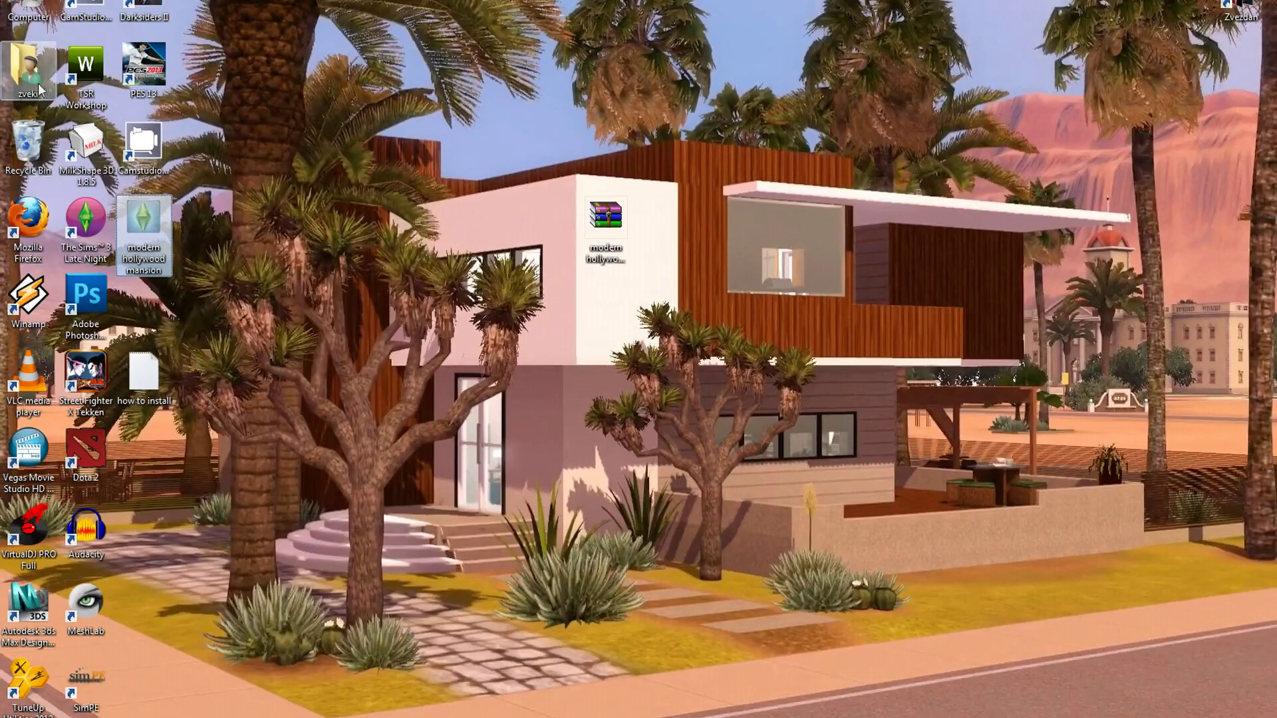
double_click(28, 66)
double_click(775, 489)
click(780, 370)
double_click(780, 370)
double_click(773, 272)
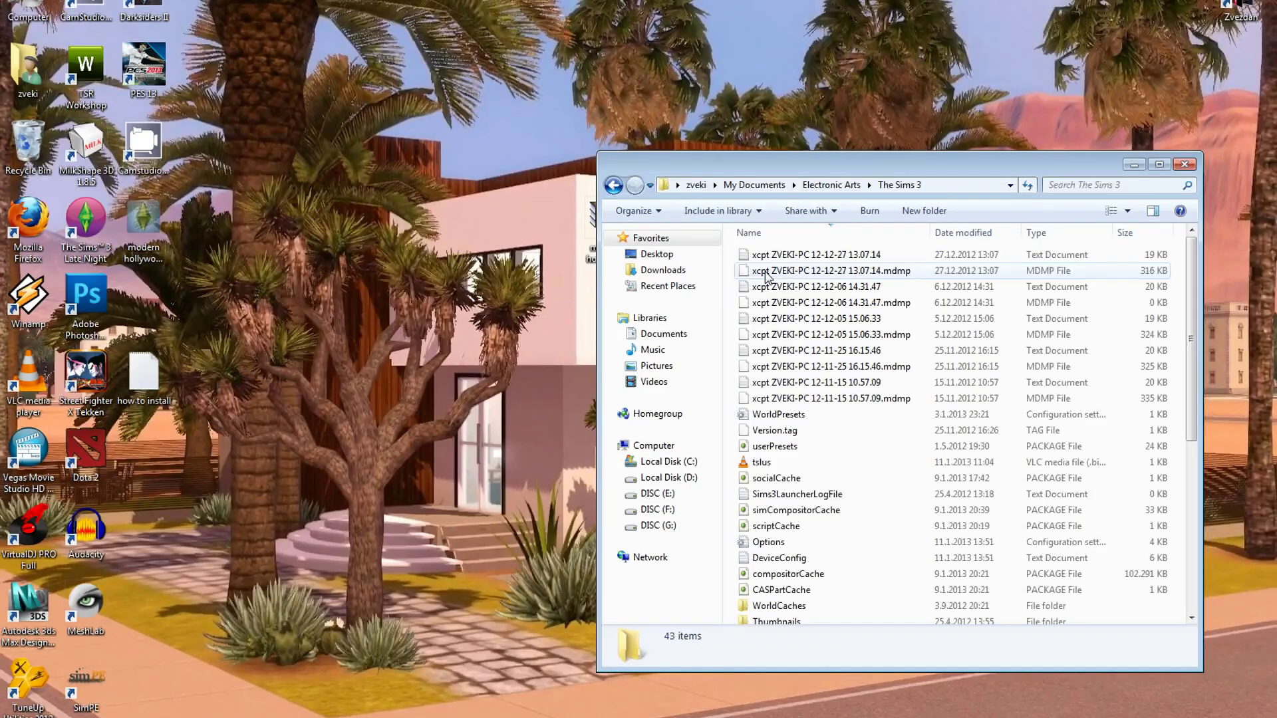
text(downloads)
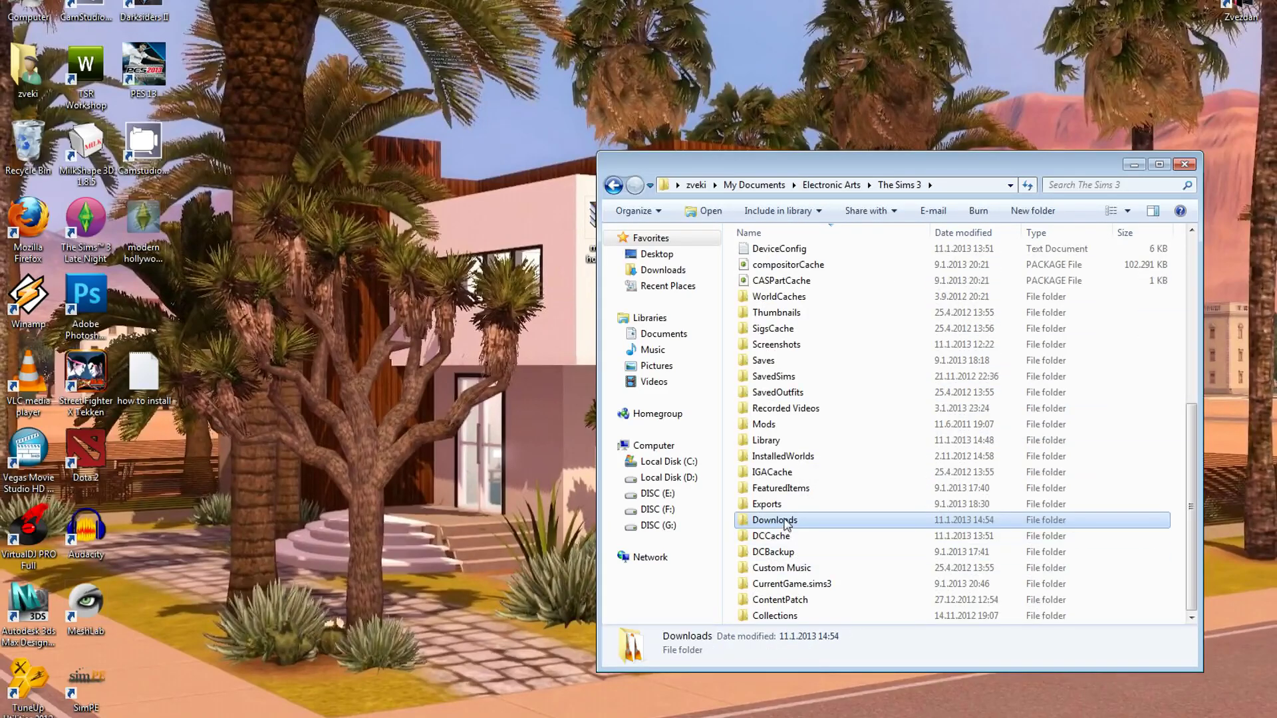
key(Return)
right_click(779, 392)
click(811, 516)
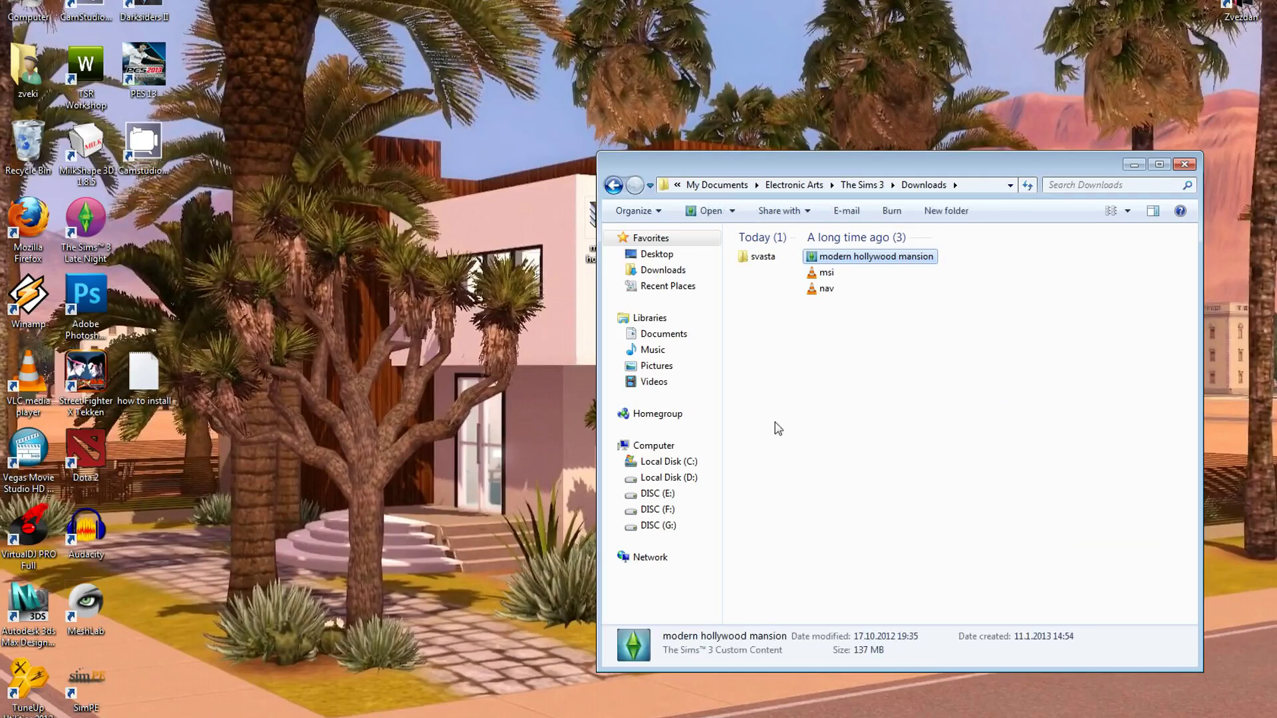